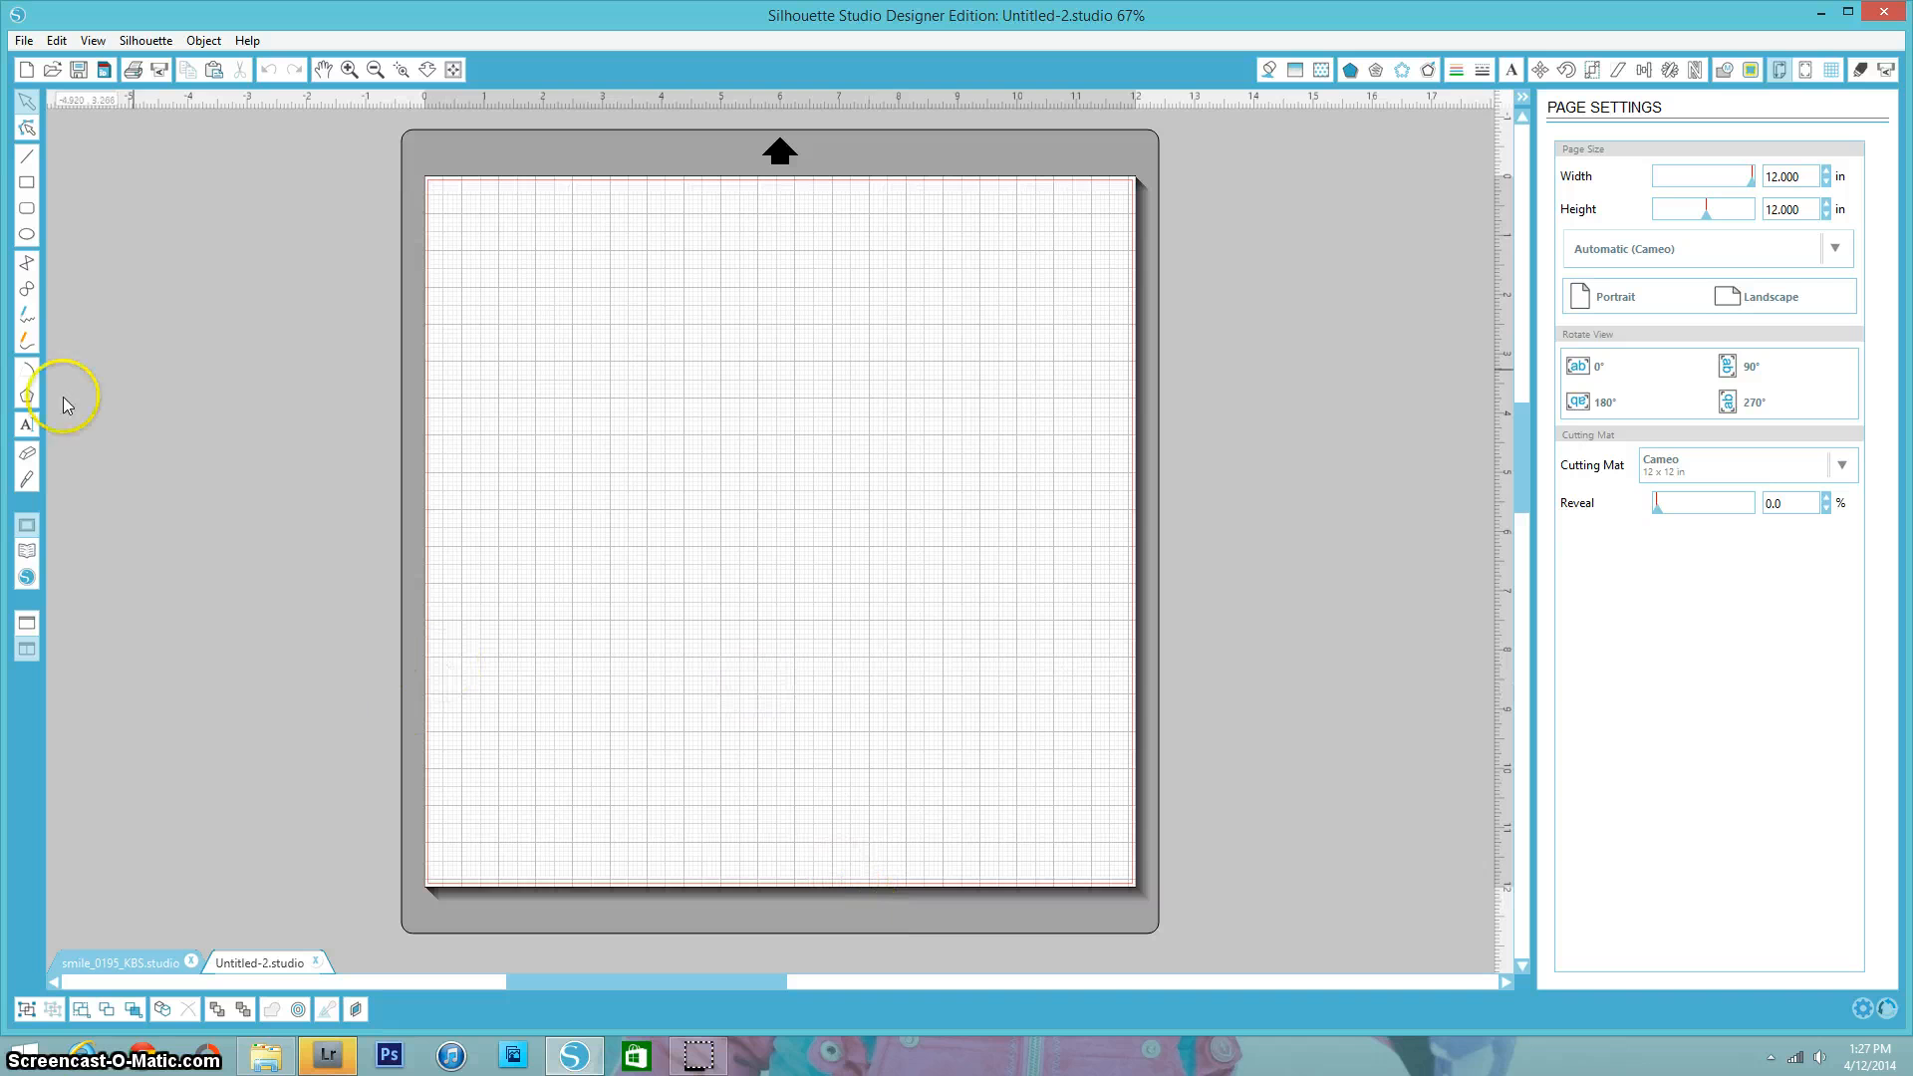
- Open the library's search results for star and place the star badges design on the mat
{"action": "left_click", "coordinate": [27, 554]}
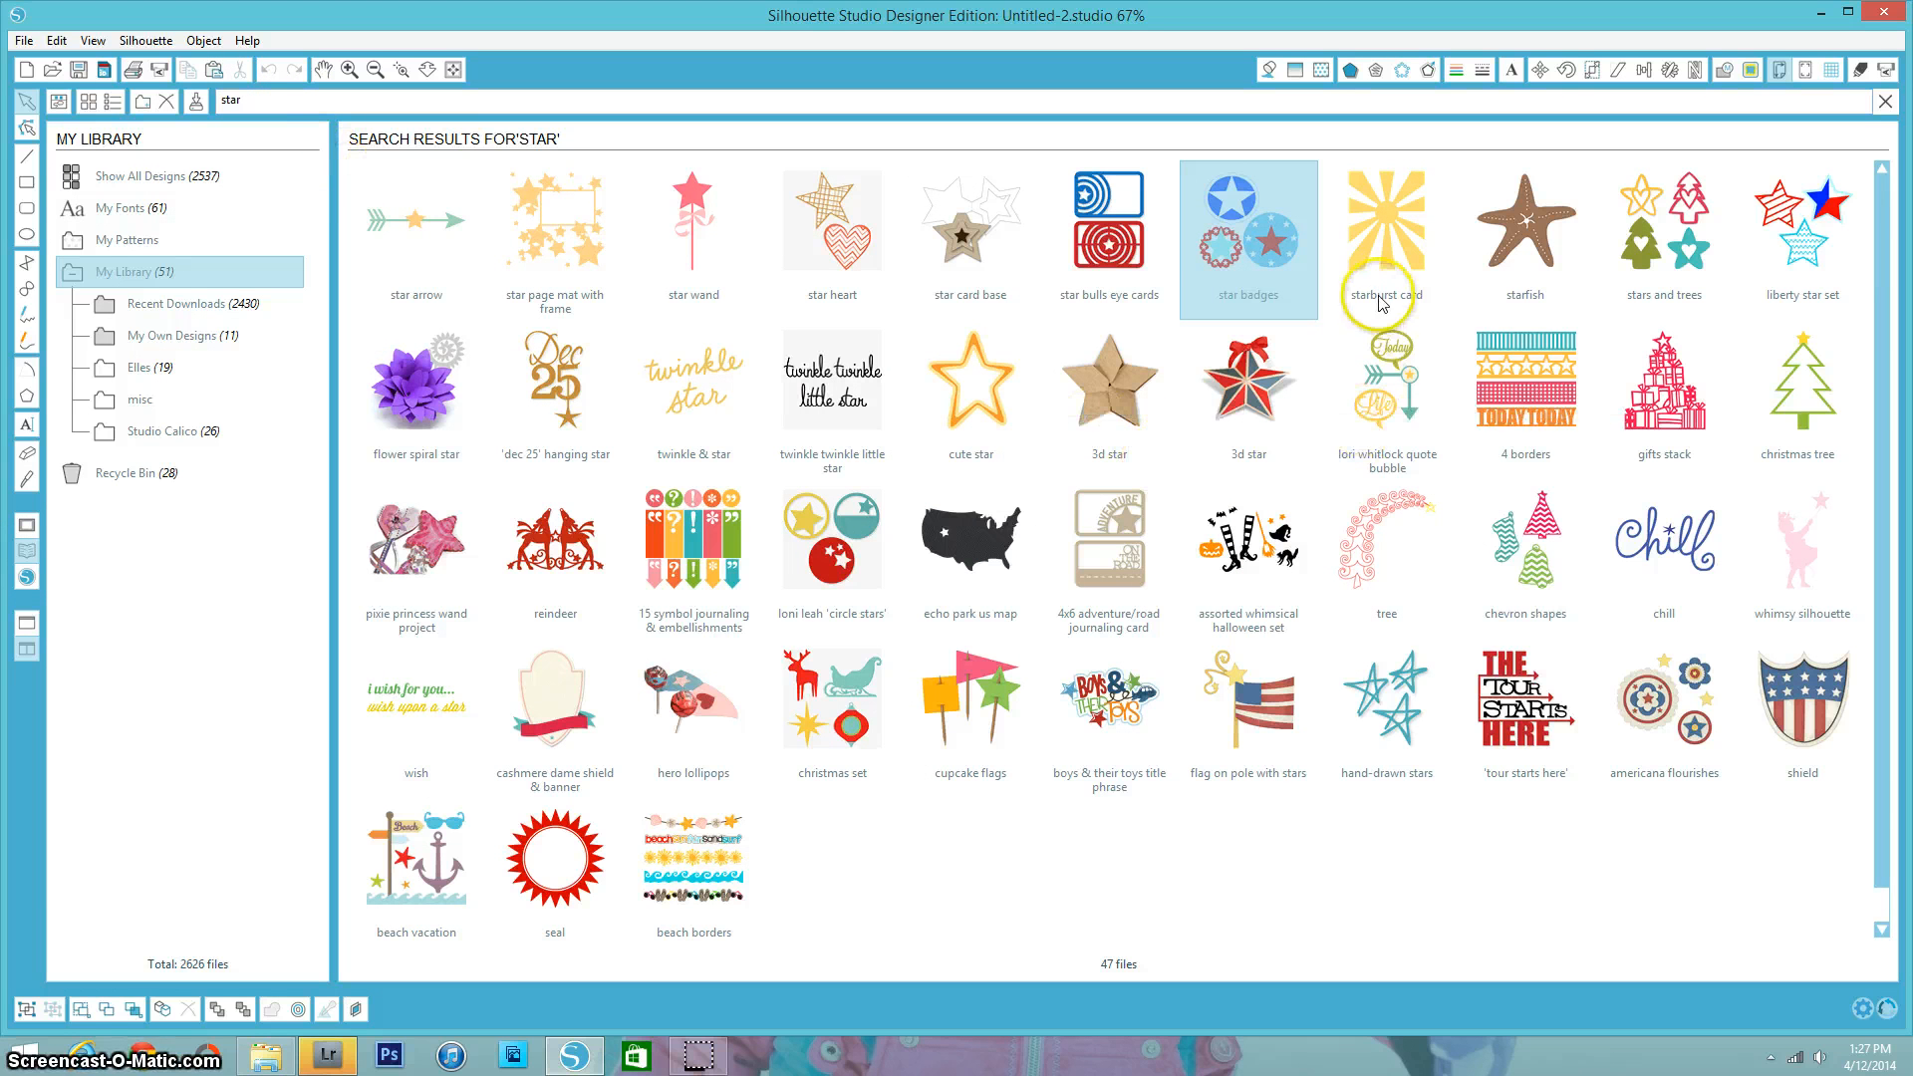
{"action": "double_click", "coordinate": [1264, 253]}
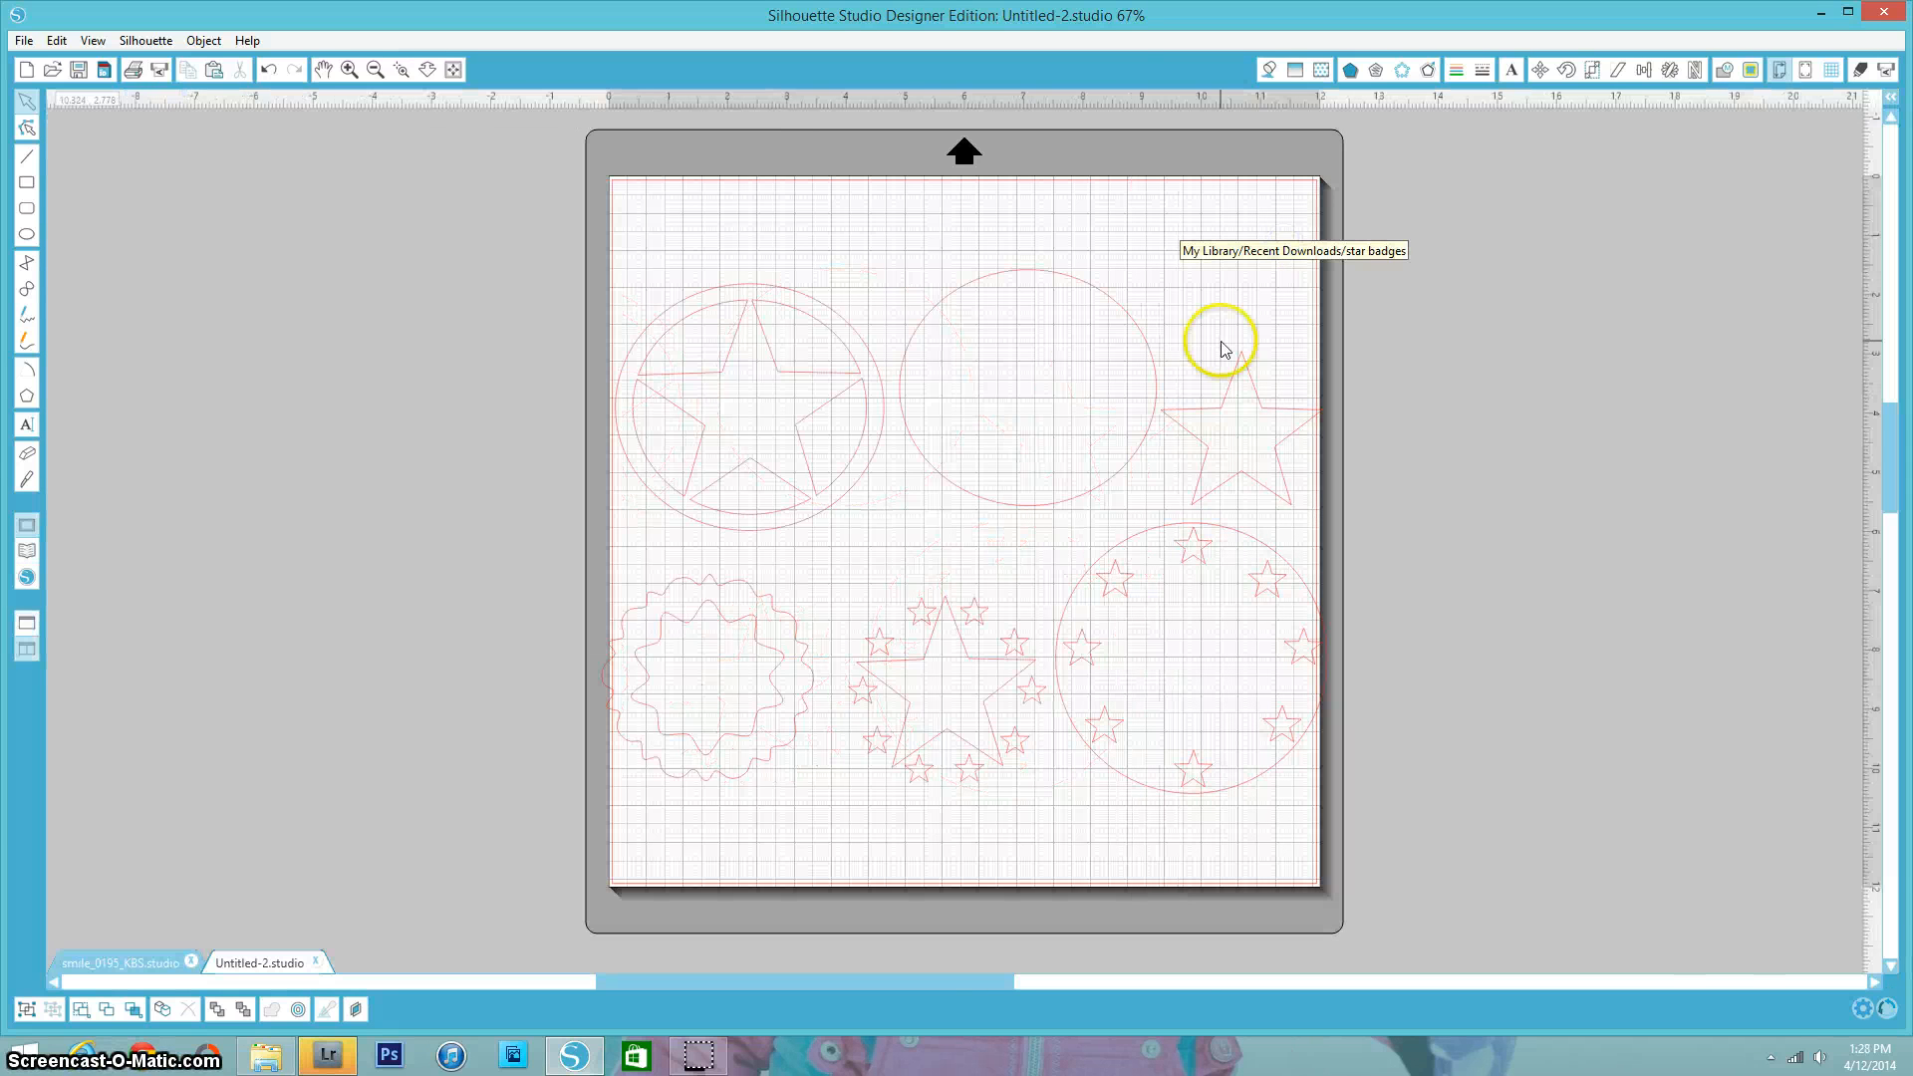
- Ungroup the design, move the plain star off the mat, and delete all the remaining shapes
{"action": "right_click", "coordinate": [1083, 742]}
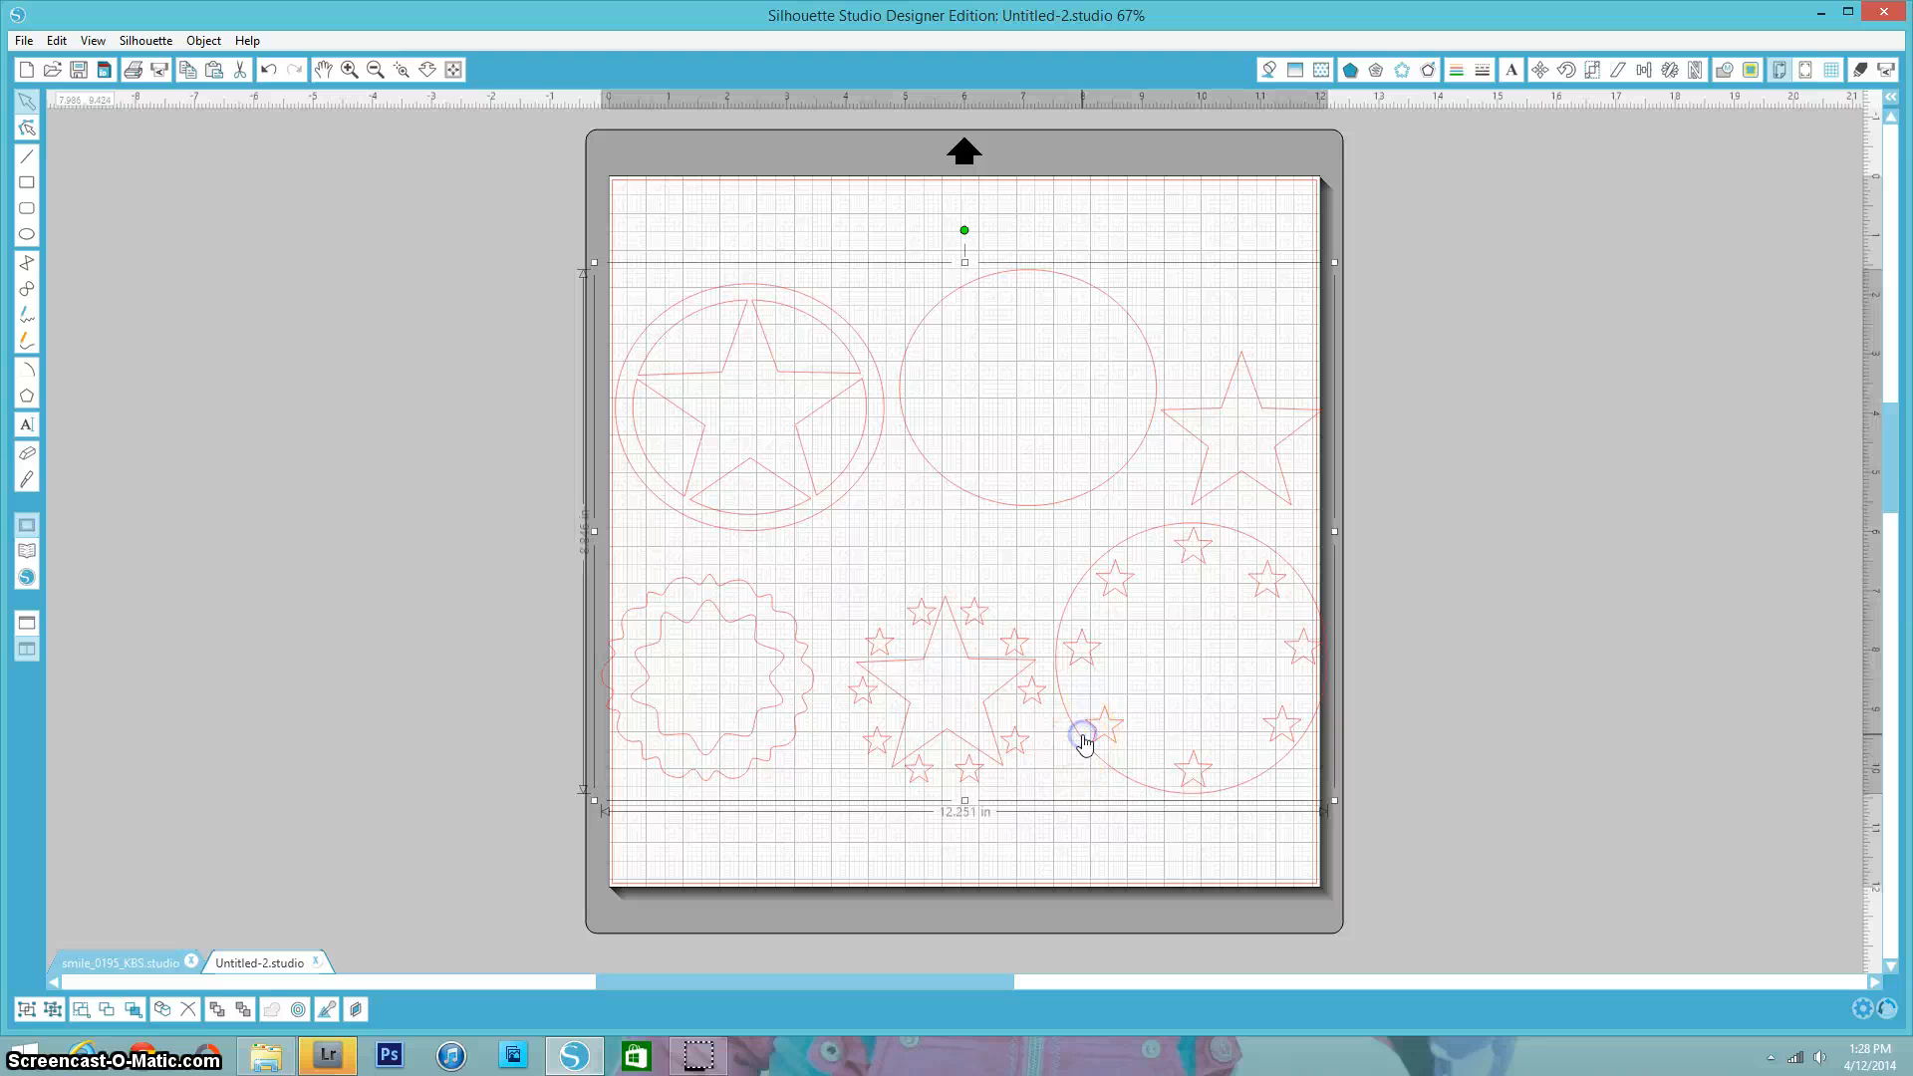
{"action": "left_click", "coordinate": [1138, 554]}
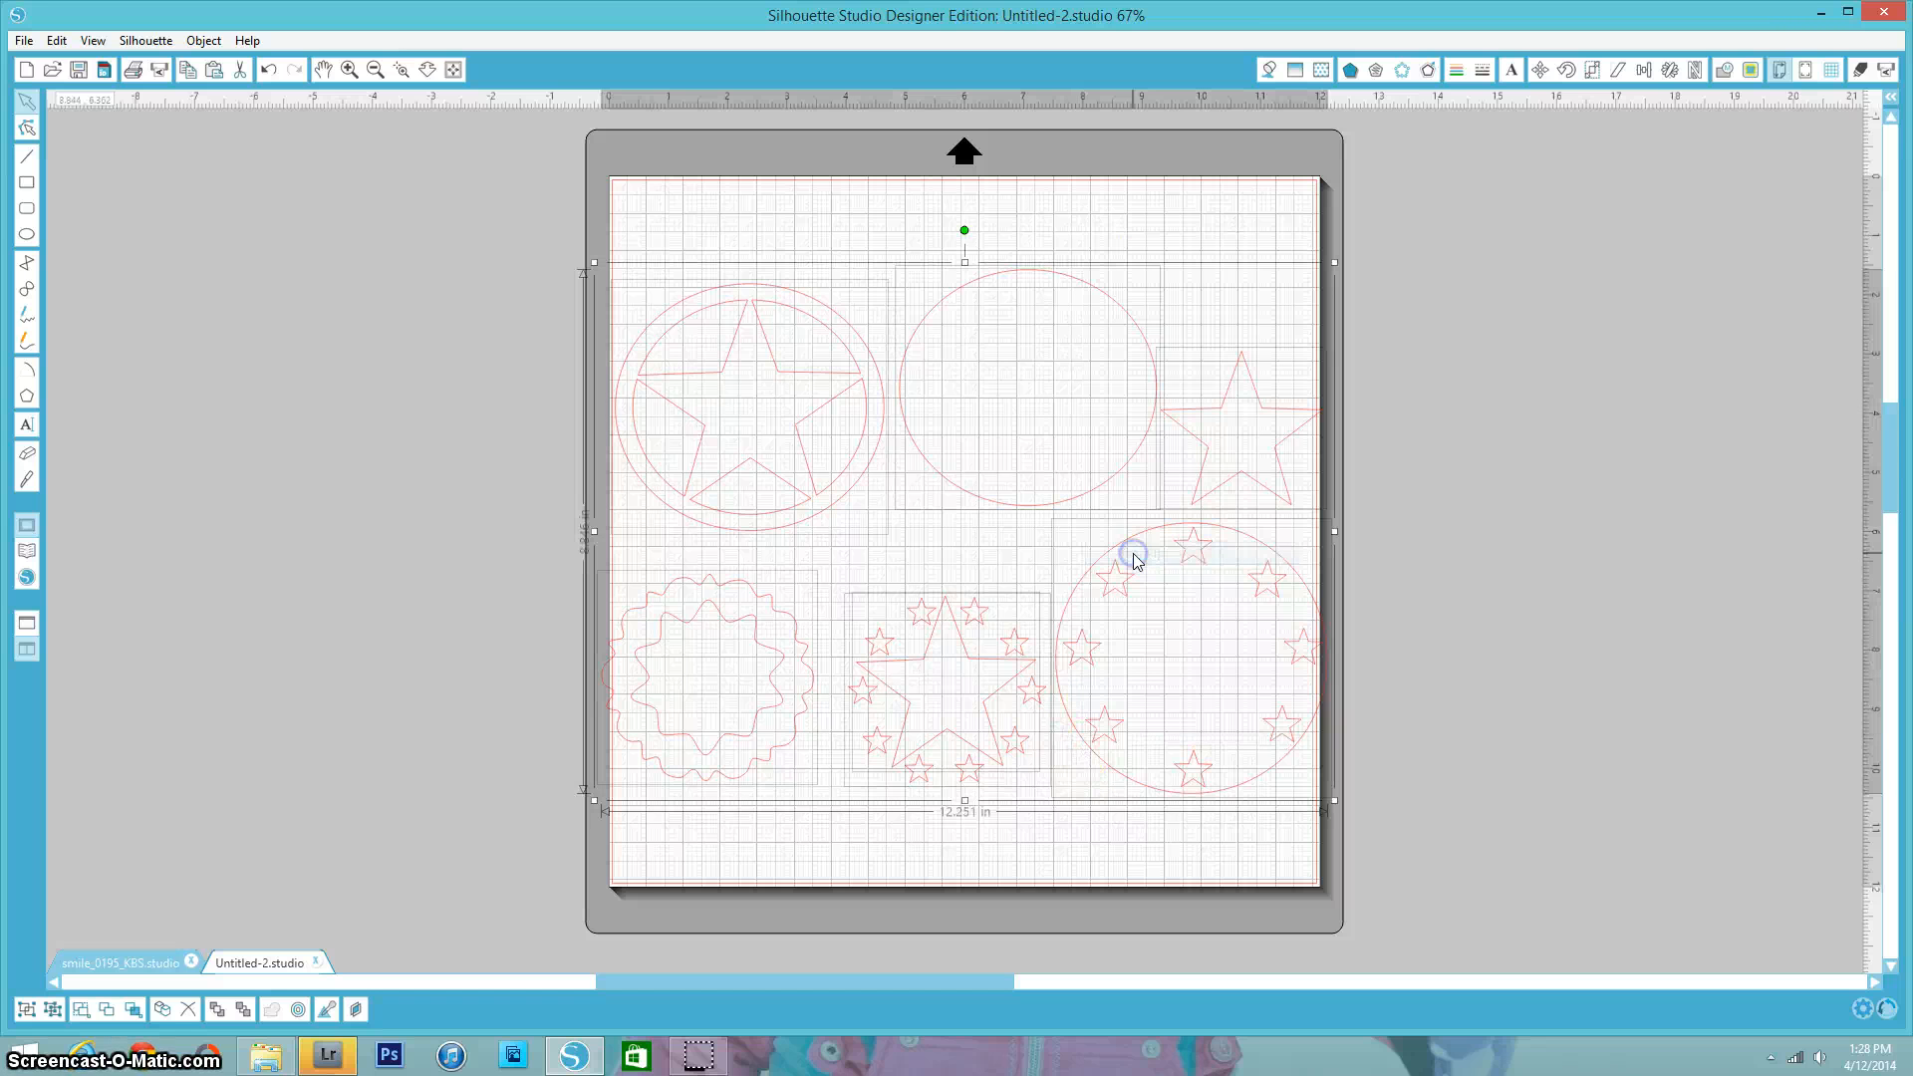
{"action": "left_click", "coordinate": [1435, 534]}
{"action": "left_click_drag", "start_coordinate": [1252, 483], "coordinate": [1475, 432]}
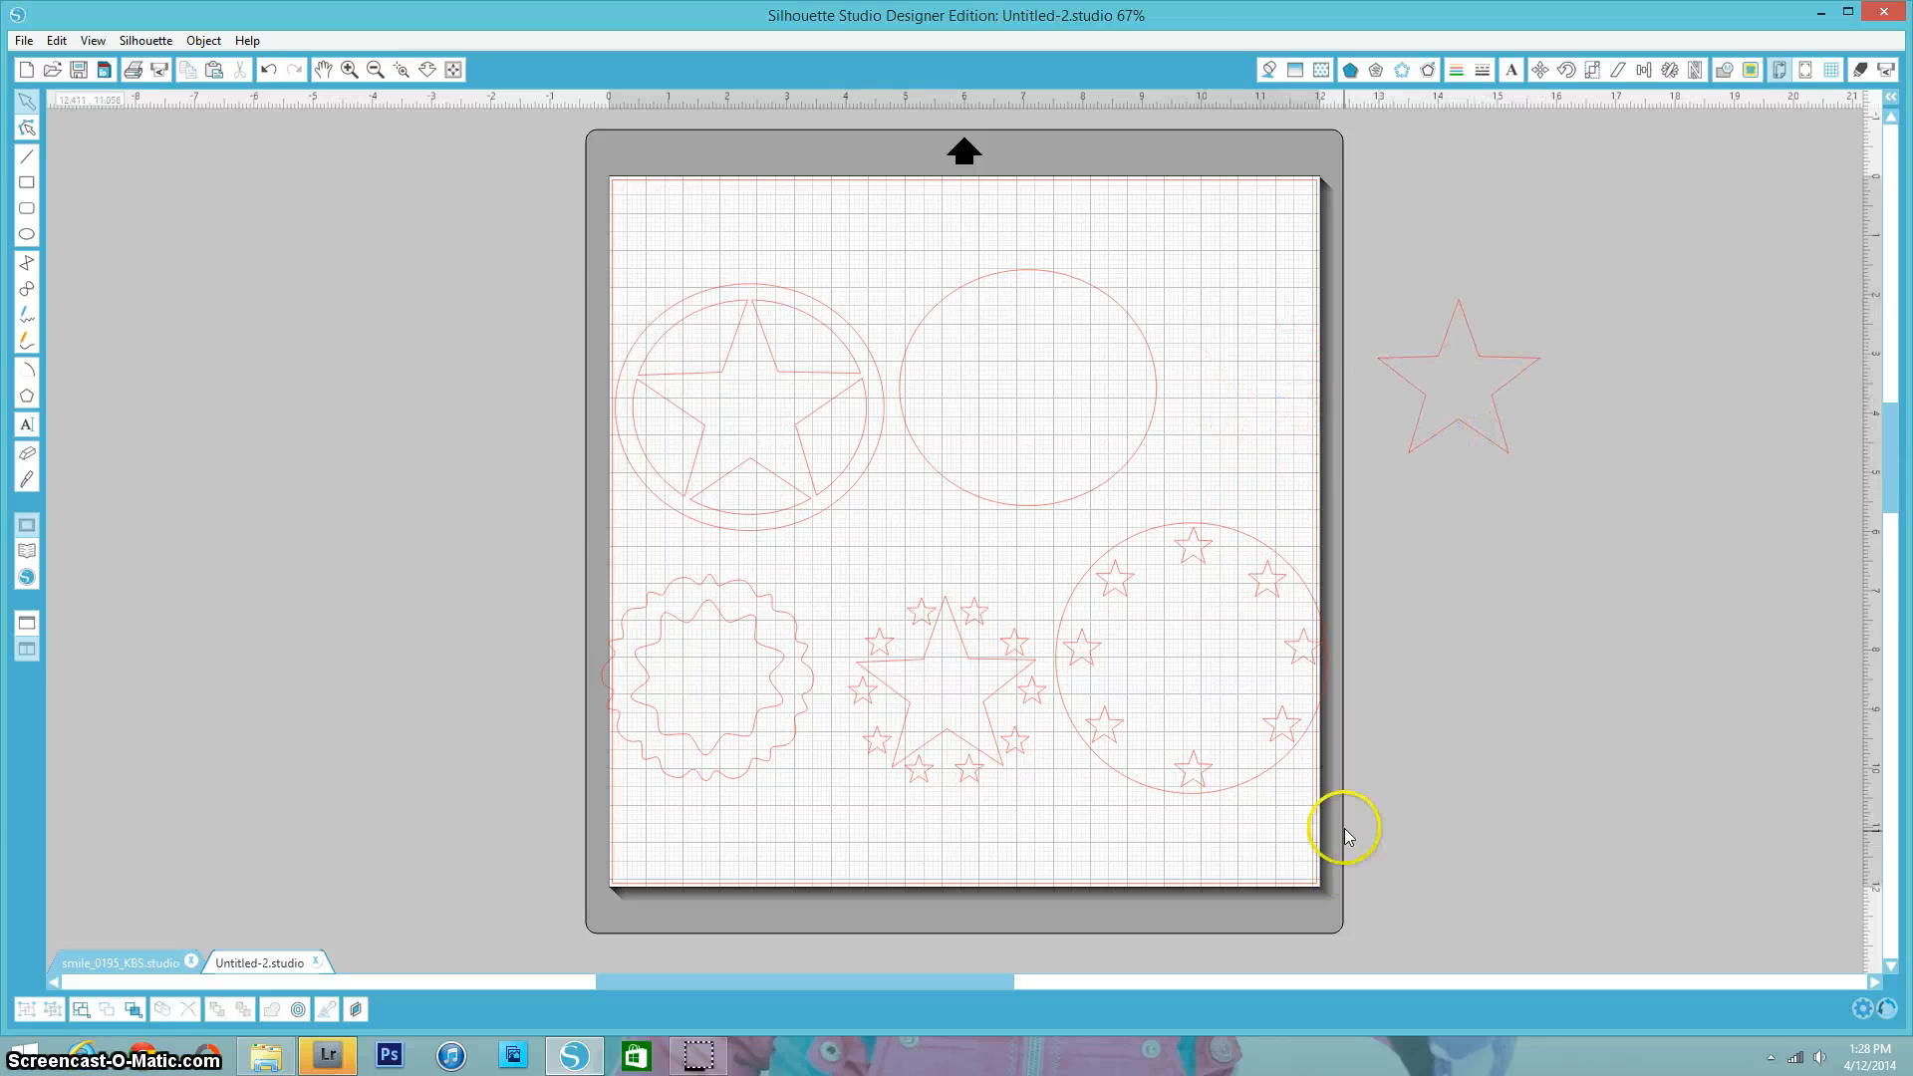
{"action": "left_click_drag", "start_coordinate": [1391, 822], "coordinate": [563, 349]}
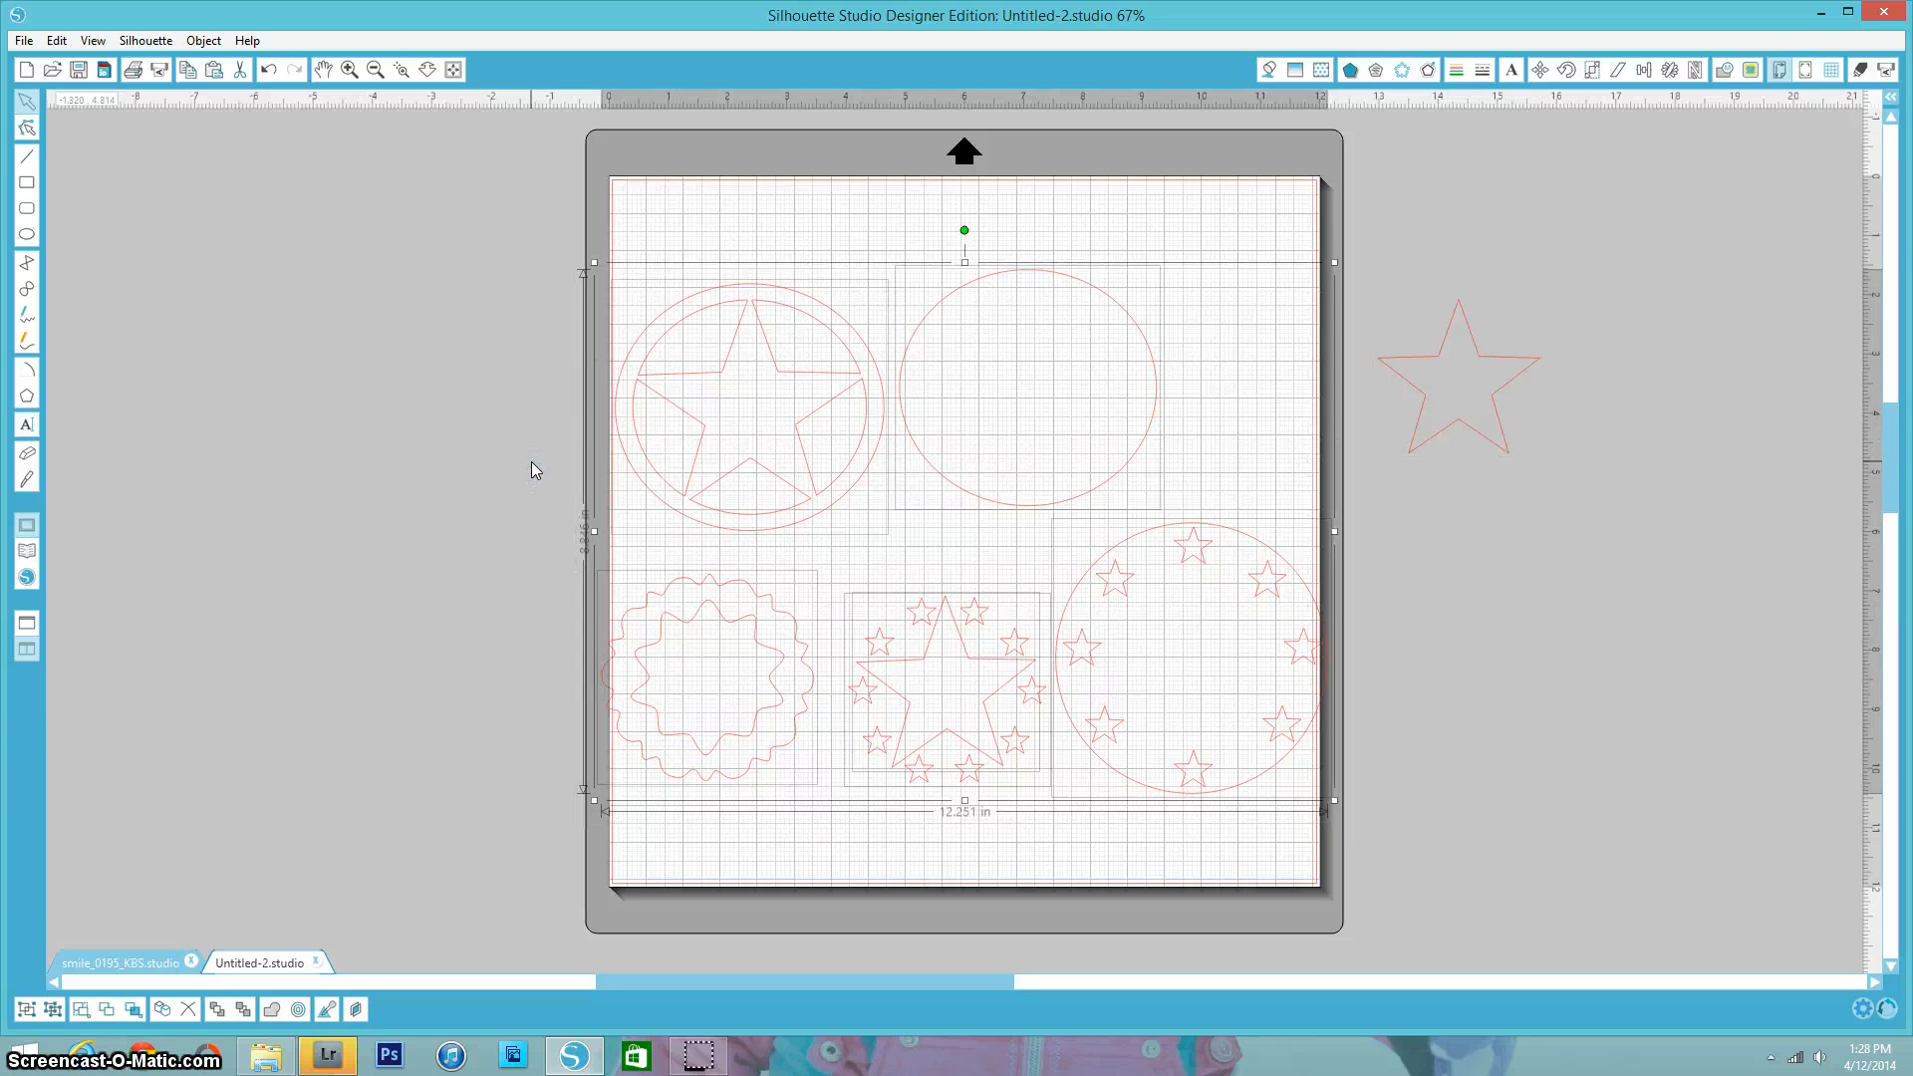
{"action": "key", "text": "Delete"}
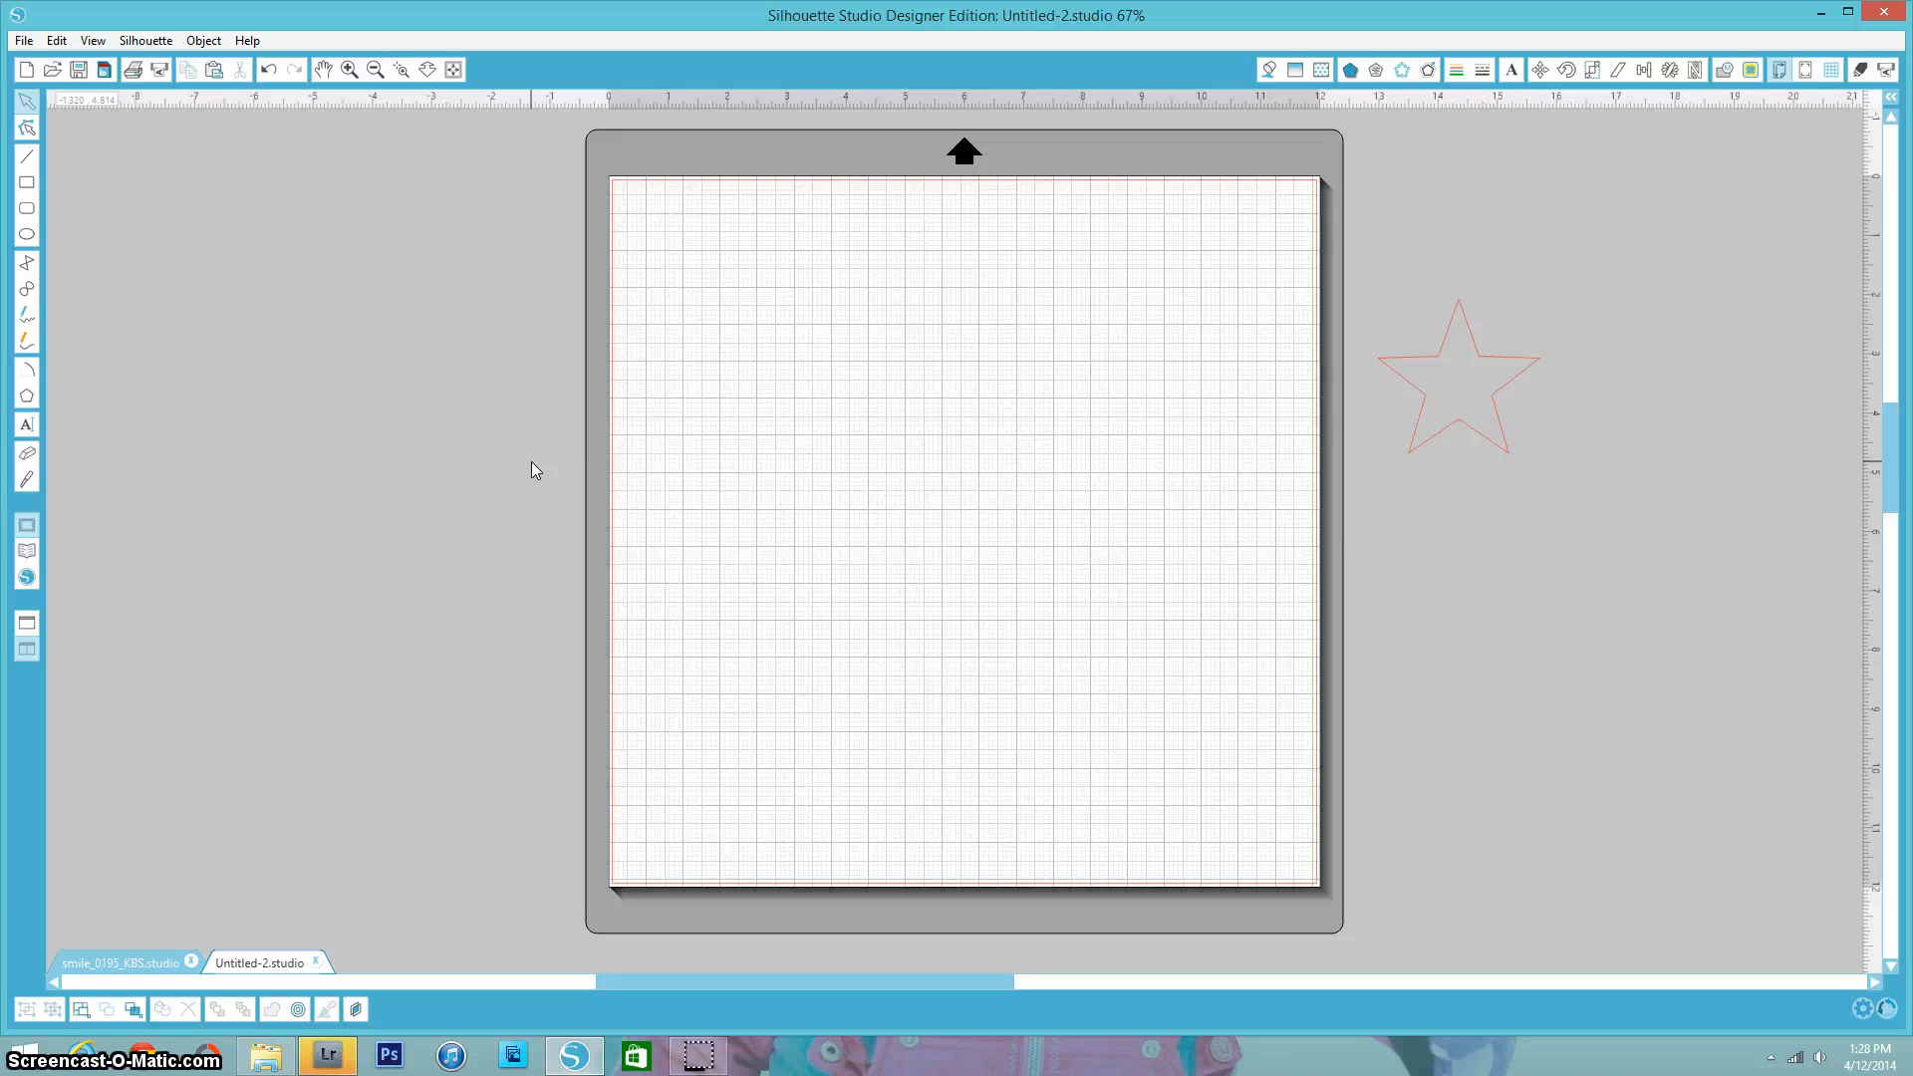
- Bring the star back onto the mat and enlarge it to about 9.6 in wide, filling the mat
{"action": "left_click_drag", "start_coordinate": [1406, 454], "coordinate": [897, 489]}
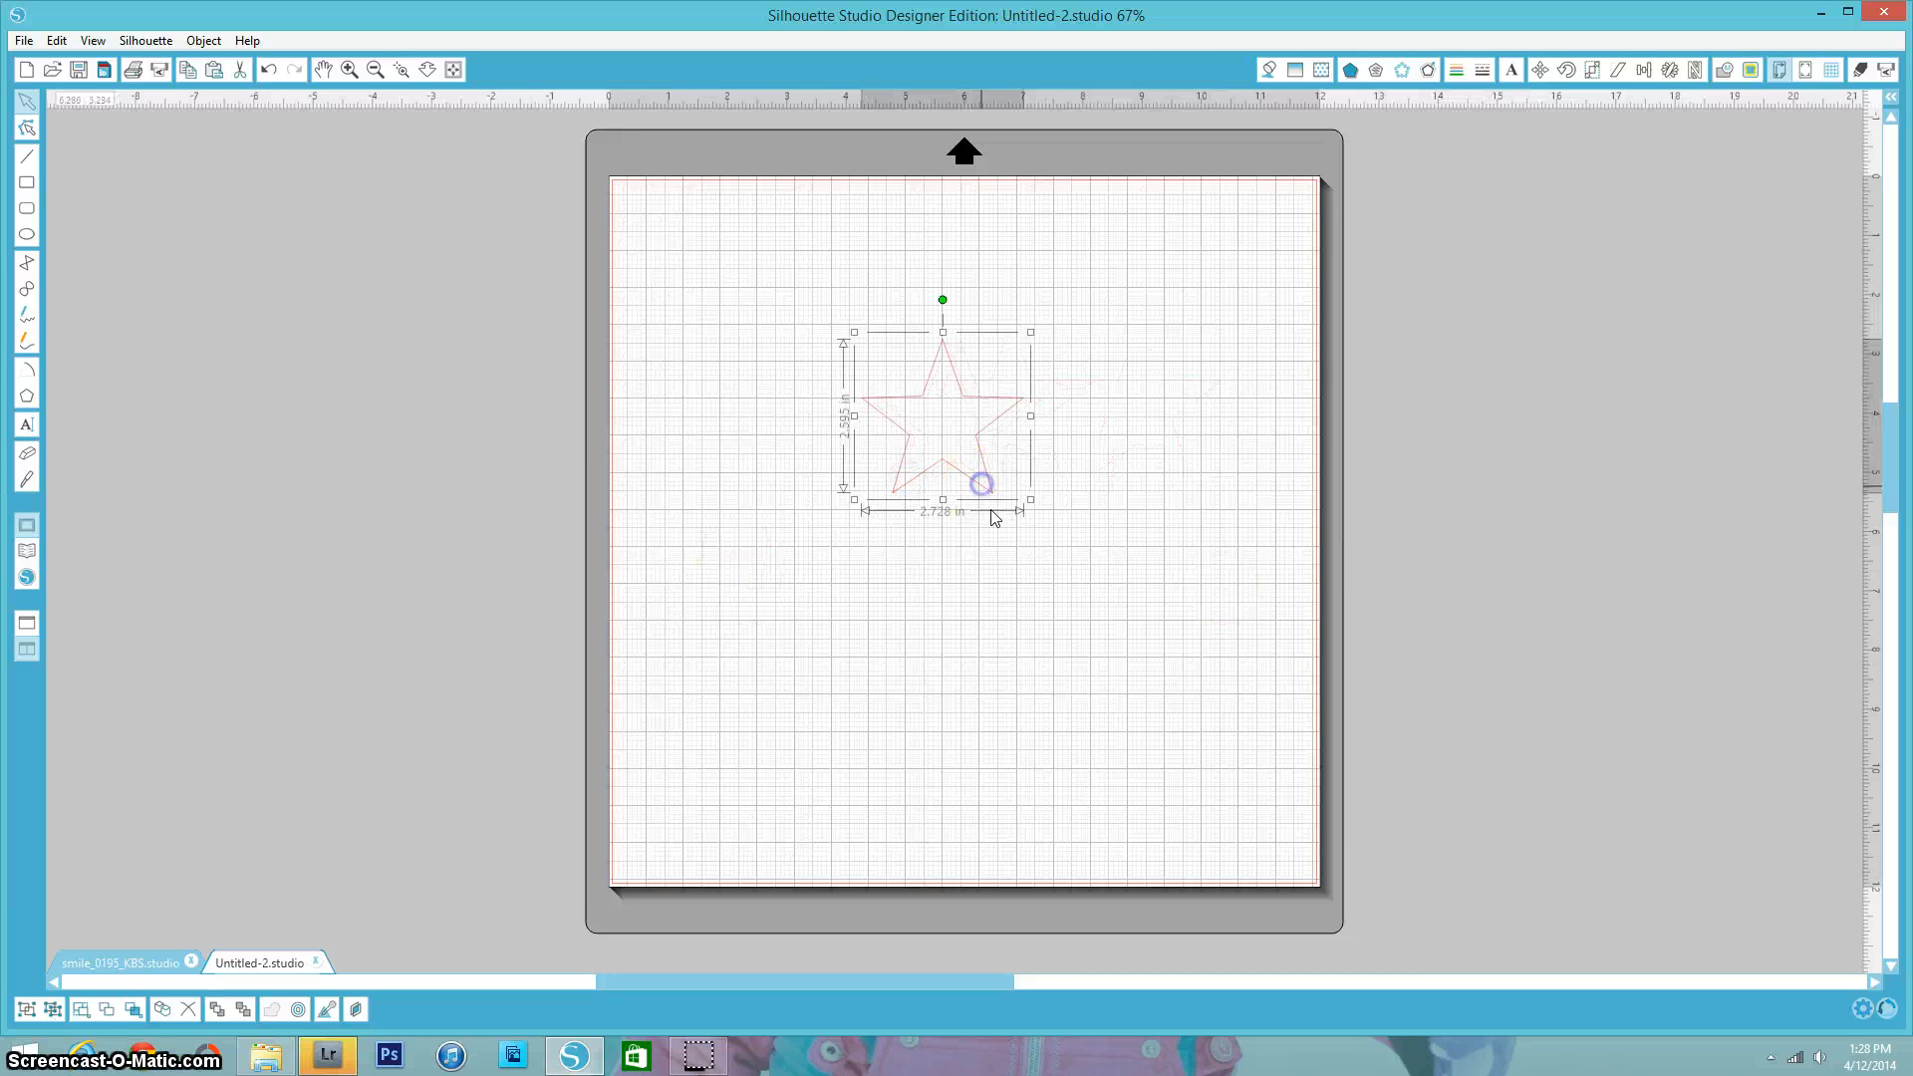
{"action": "left_click_drag", "start_coordinate": [1031, 500], "coordinate": [1256, 888]}
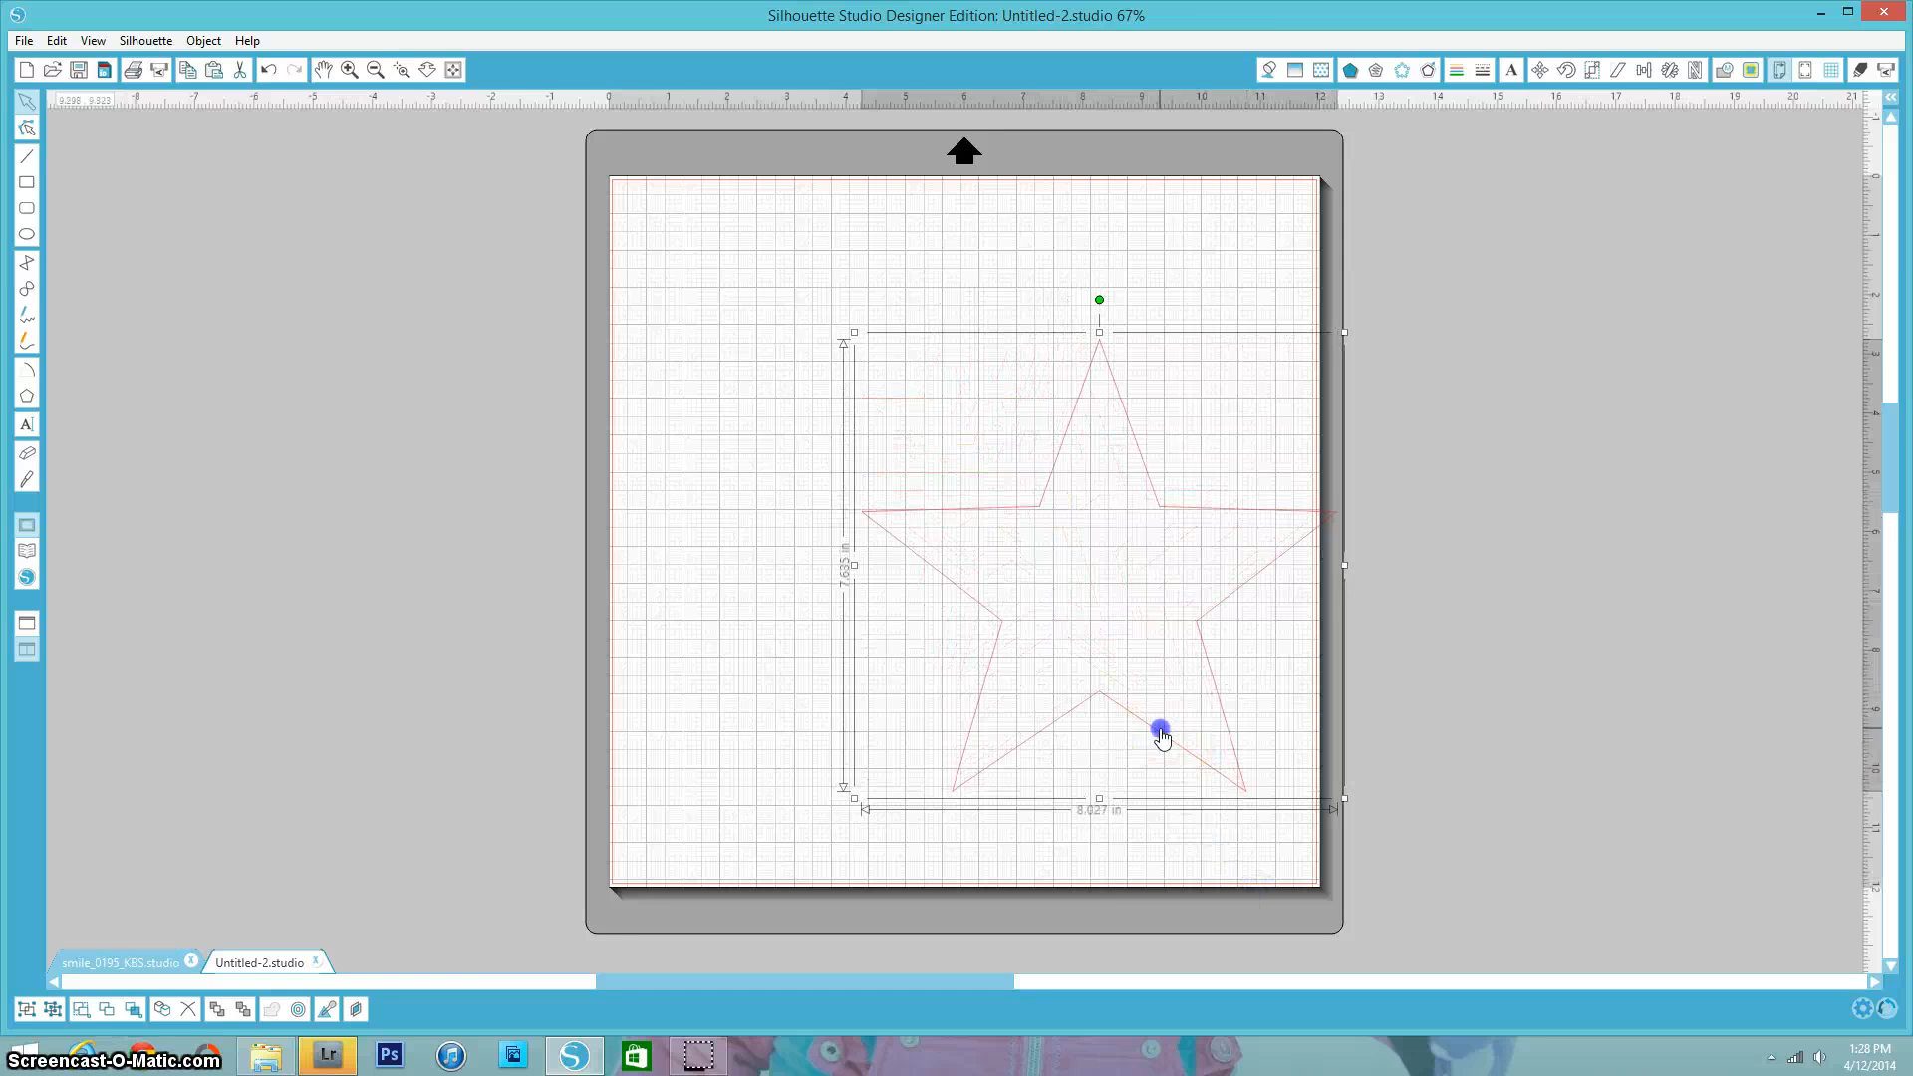
{"action": "left_click_drag", "start_coordinate": [1157, 731], "coordinate": [999, 671]}
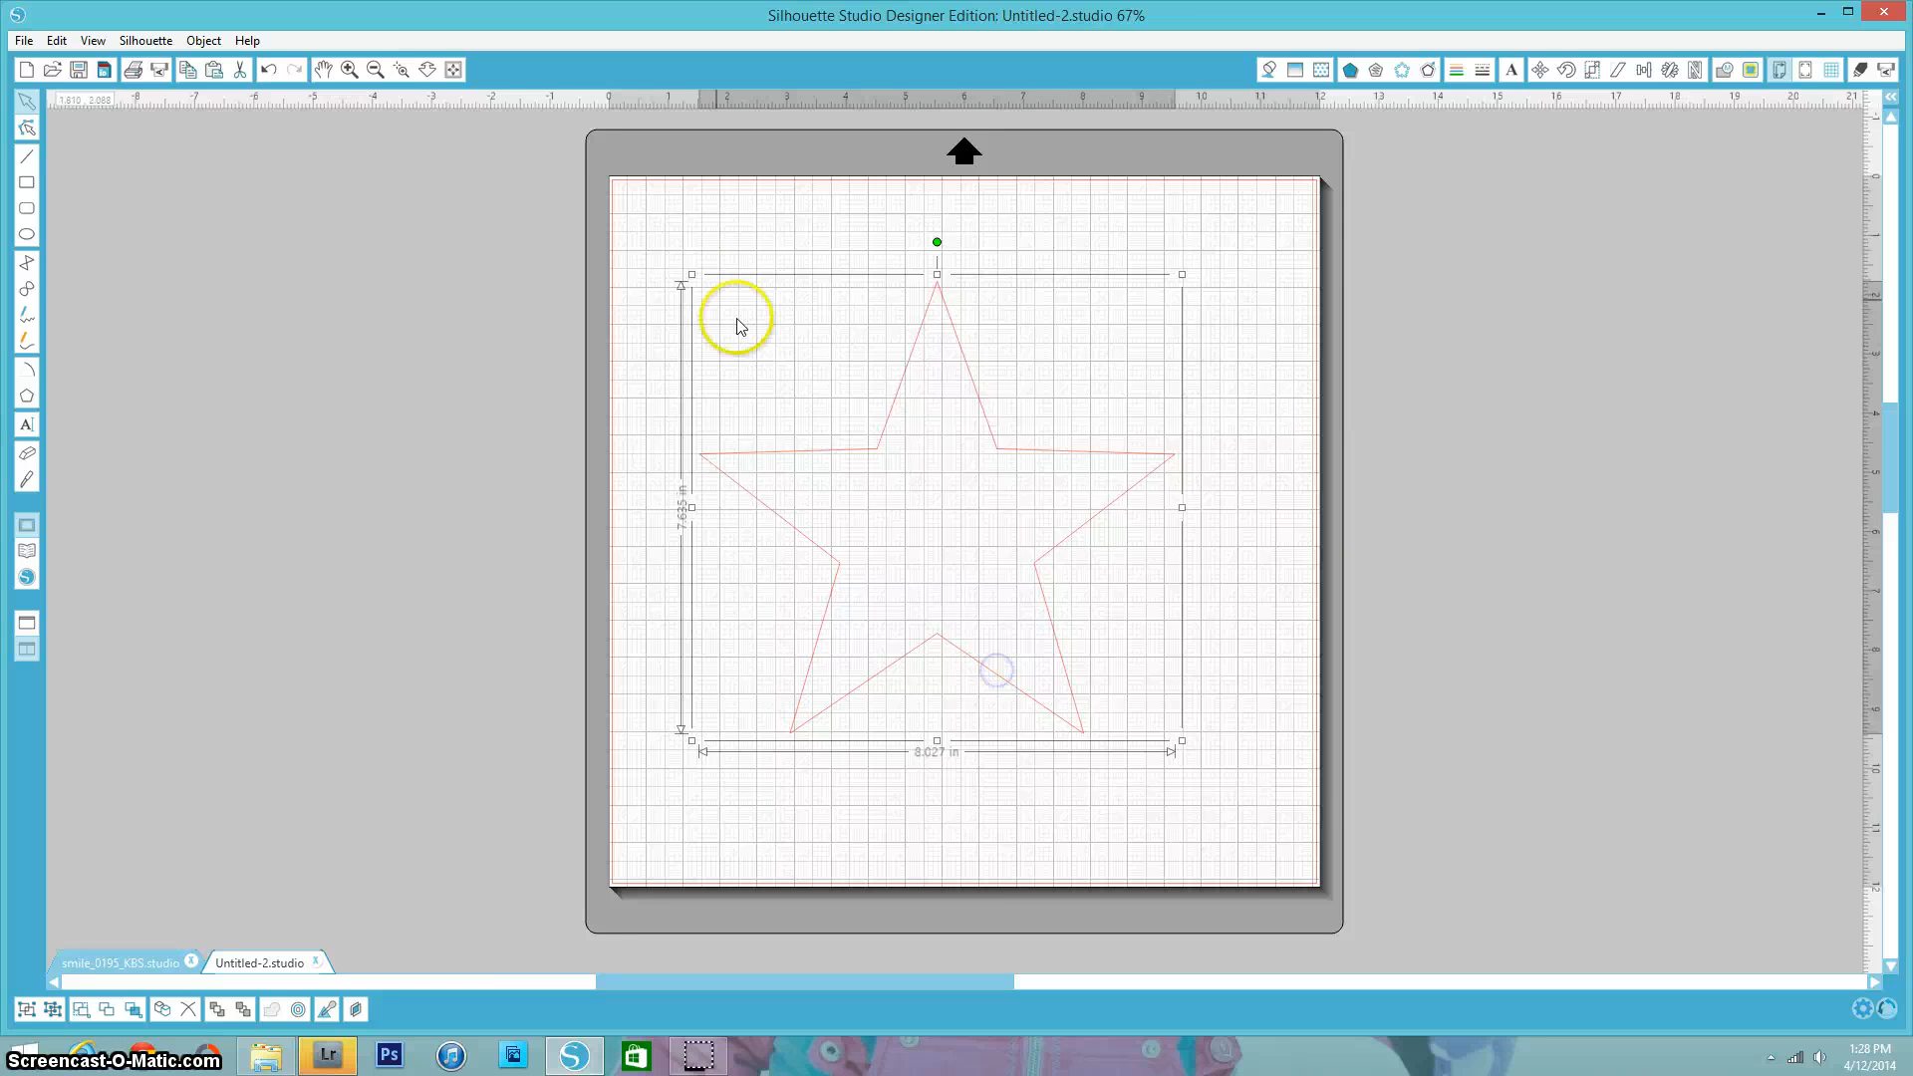
{"action": "left_click_drag", "start_coordinate": [672, 264], "coordinate": [581, 209]}
{"action": "left_click_drag", "start_coordinate": [966, 667], "coordinate": [1025, 725]}
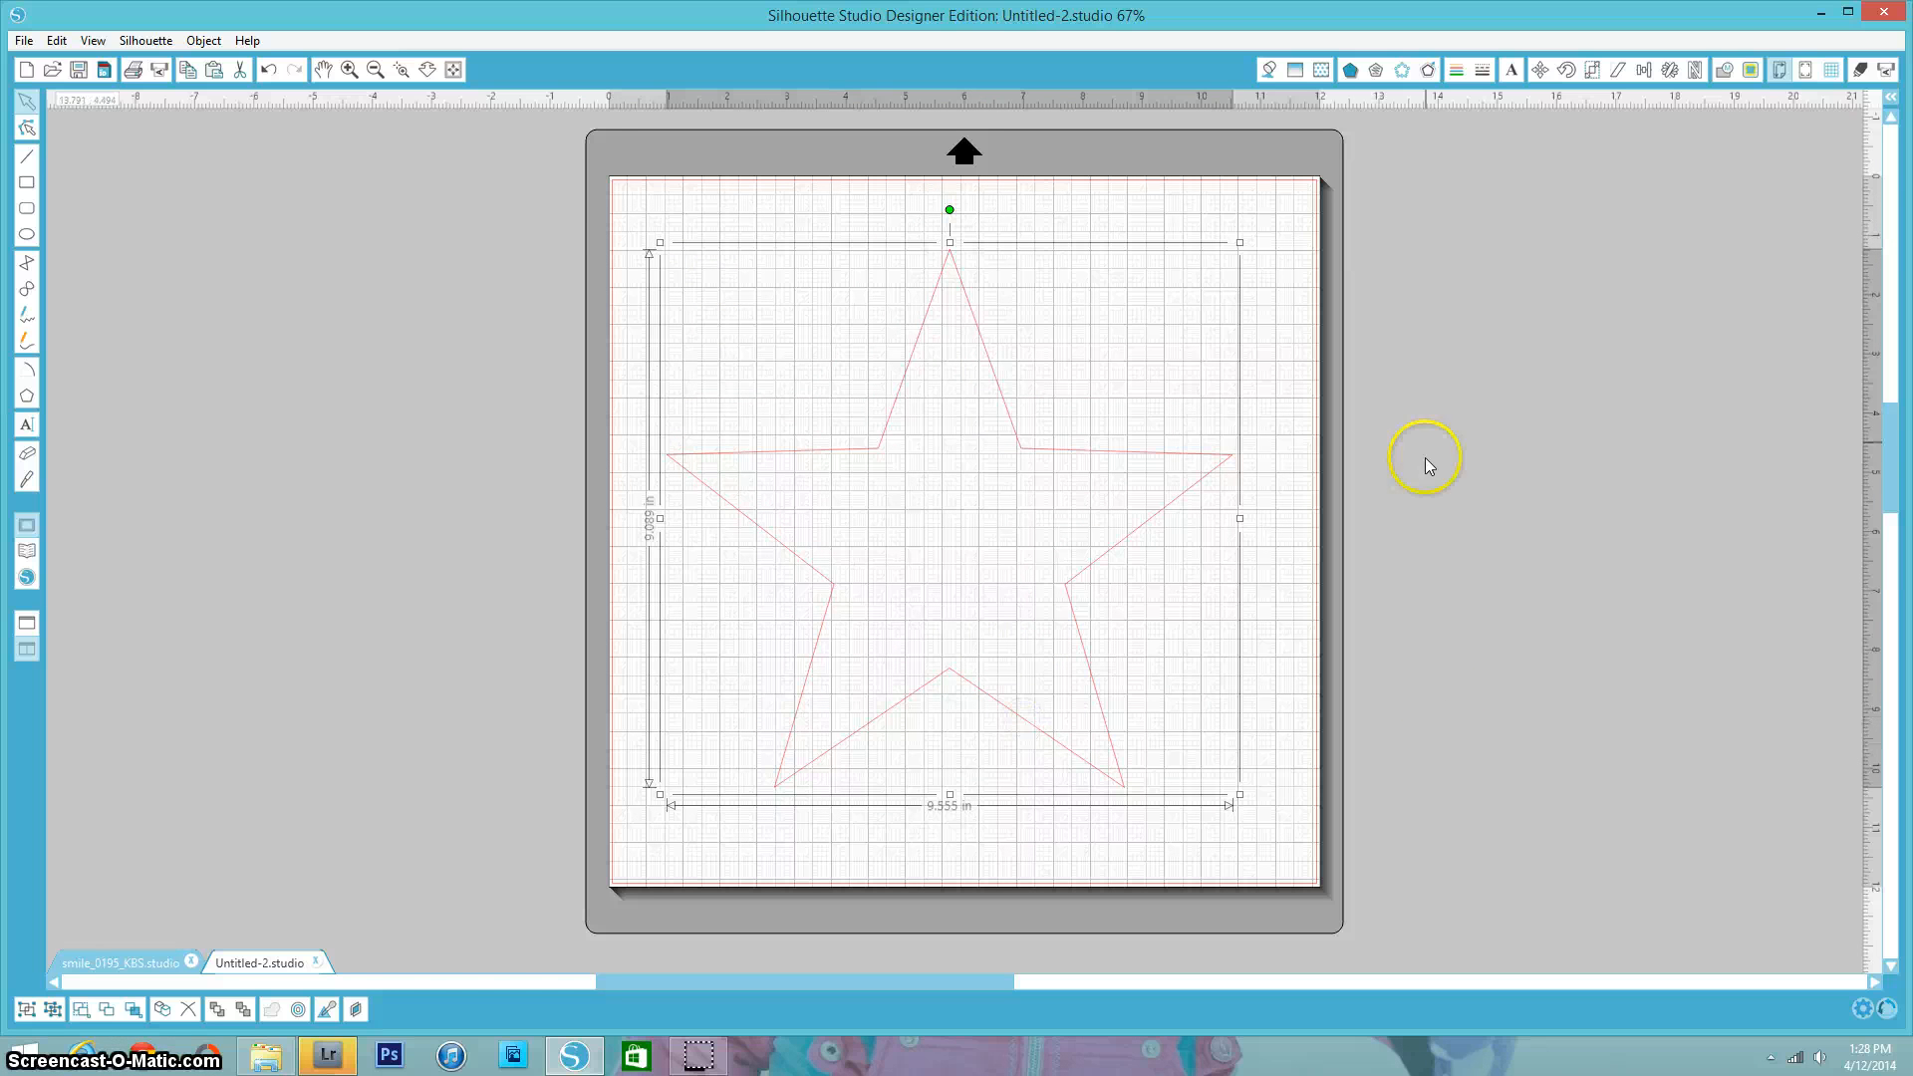
- Try an internal offset on the star, then resize and delete the extra outline
{"action": "left_click", "coordinate": [1430, 71]}
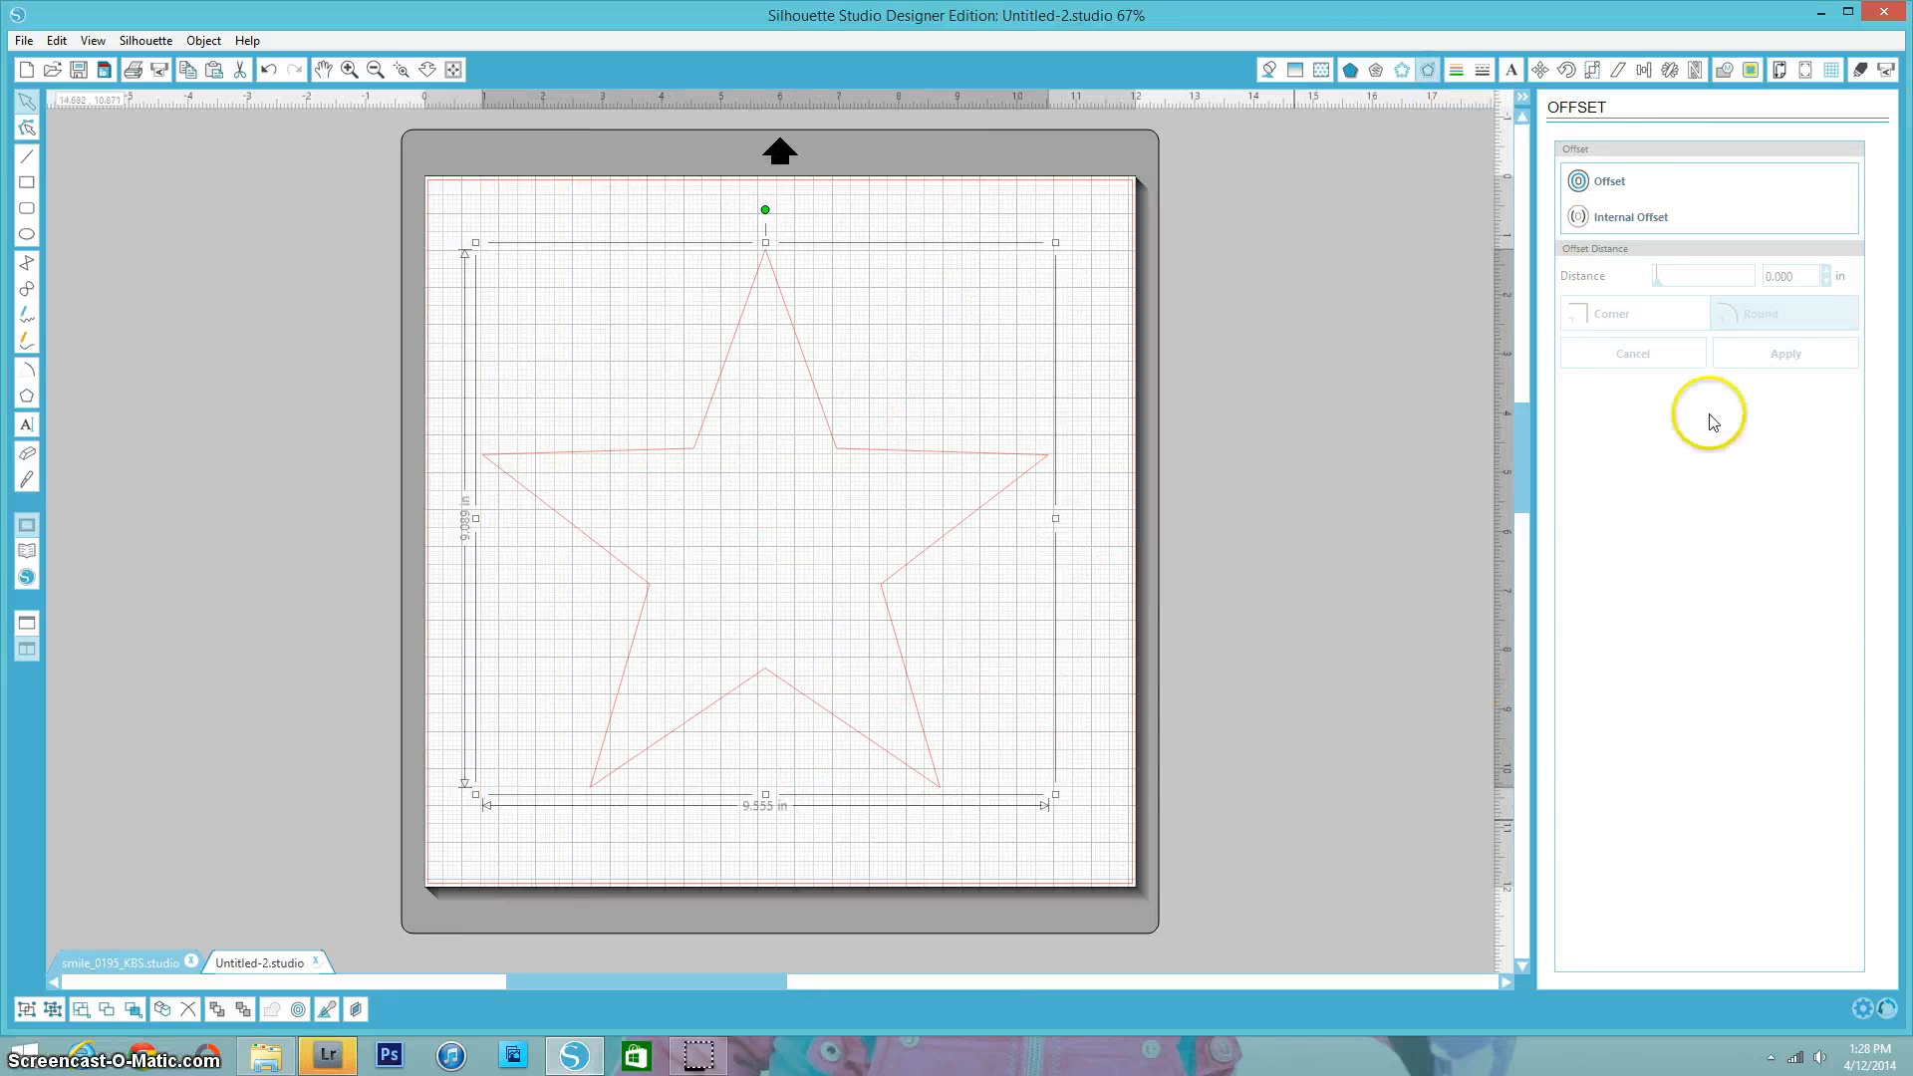
{"action": "left_click", "coordinate": [1597, 219]}
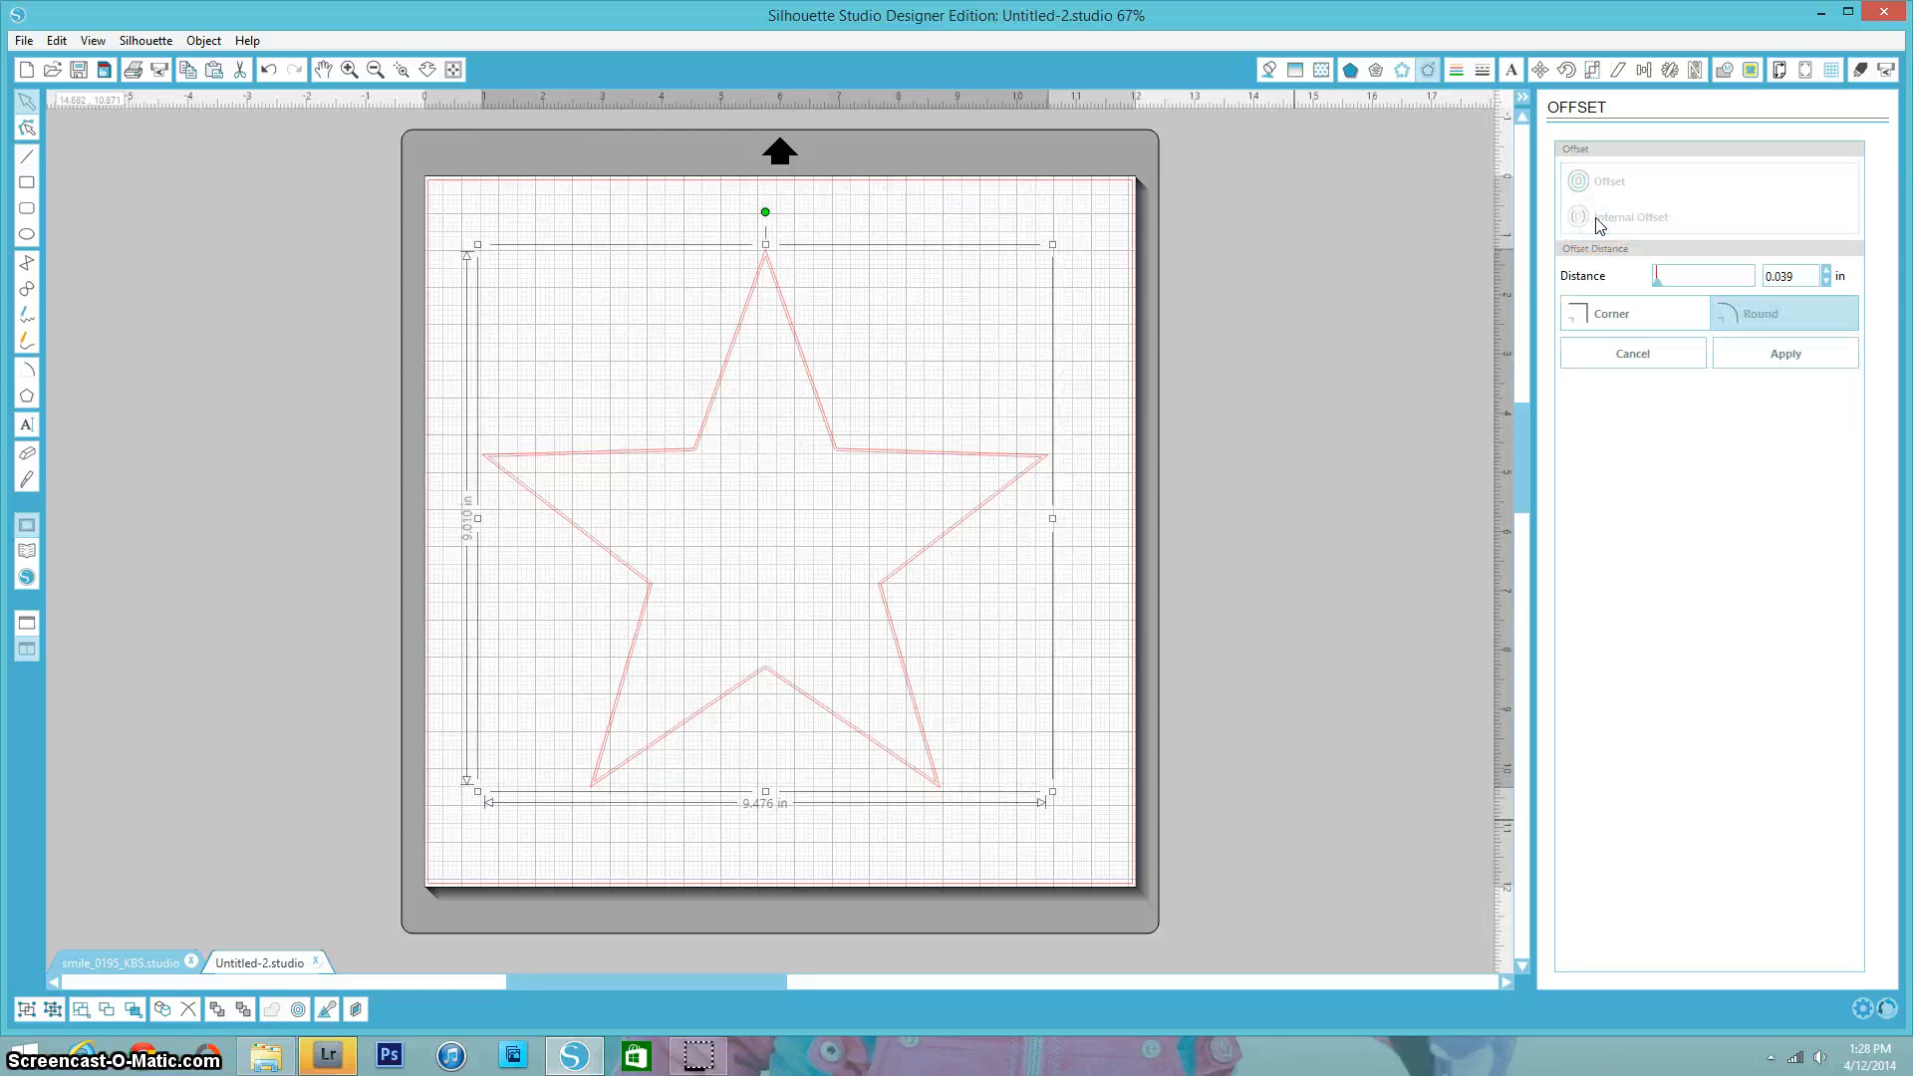
{"action": "left_click", "coordinate": [1046, 787]}
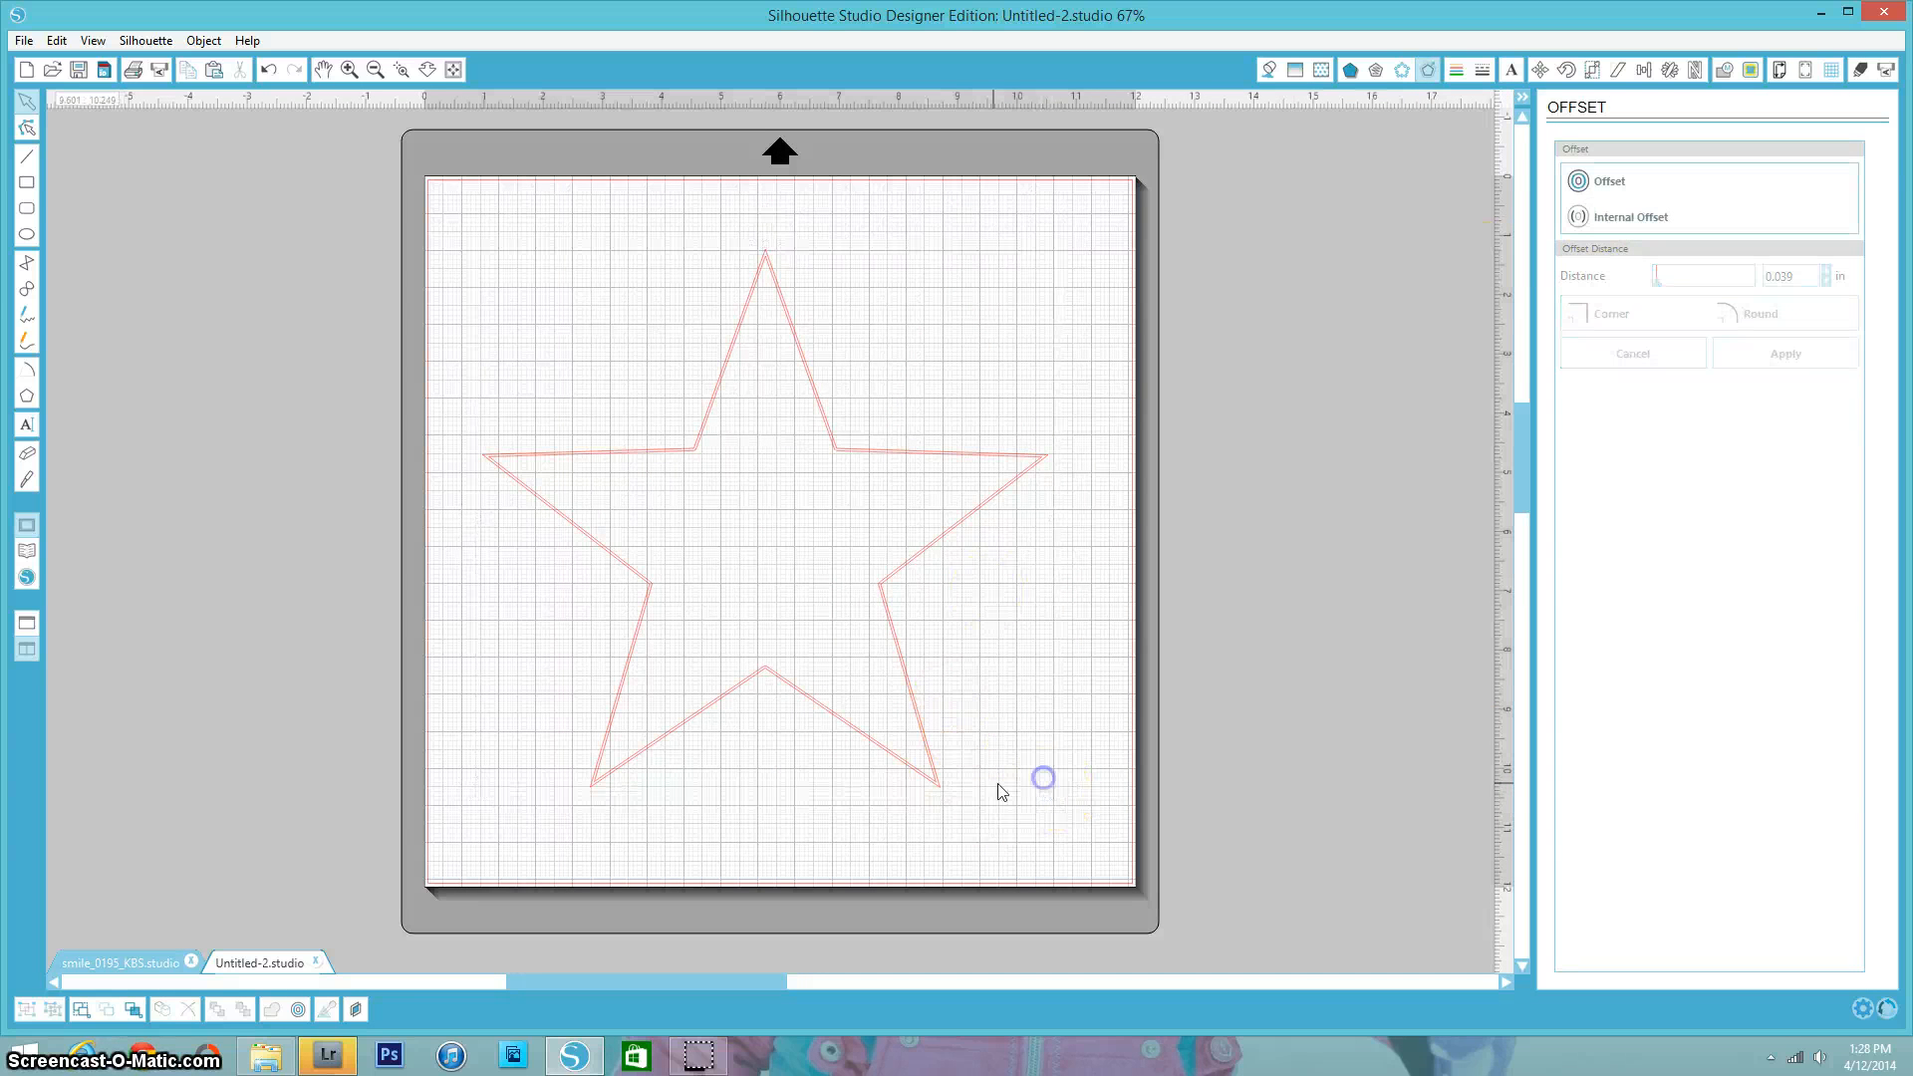
{"action": "left_click", "coordinate": [931, 782]}
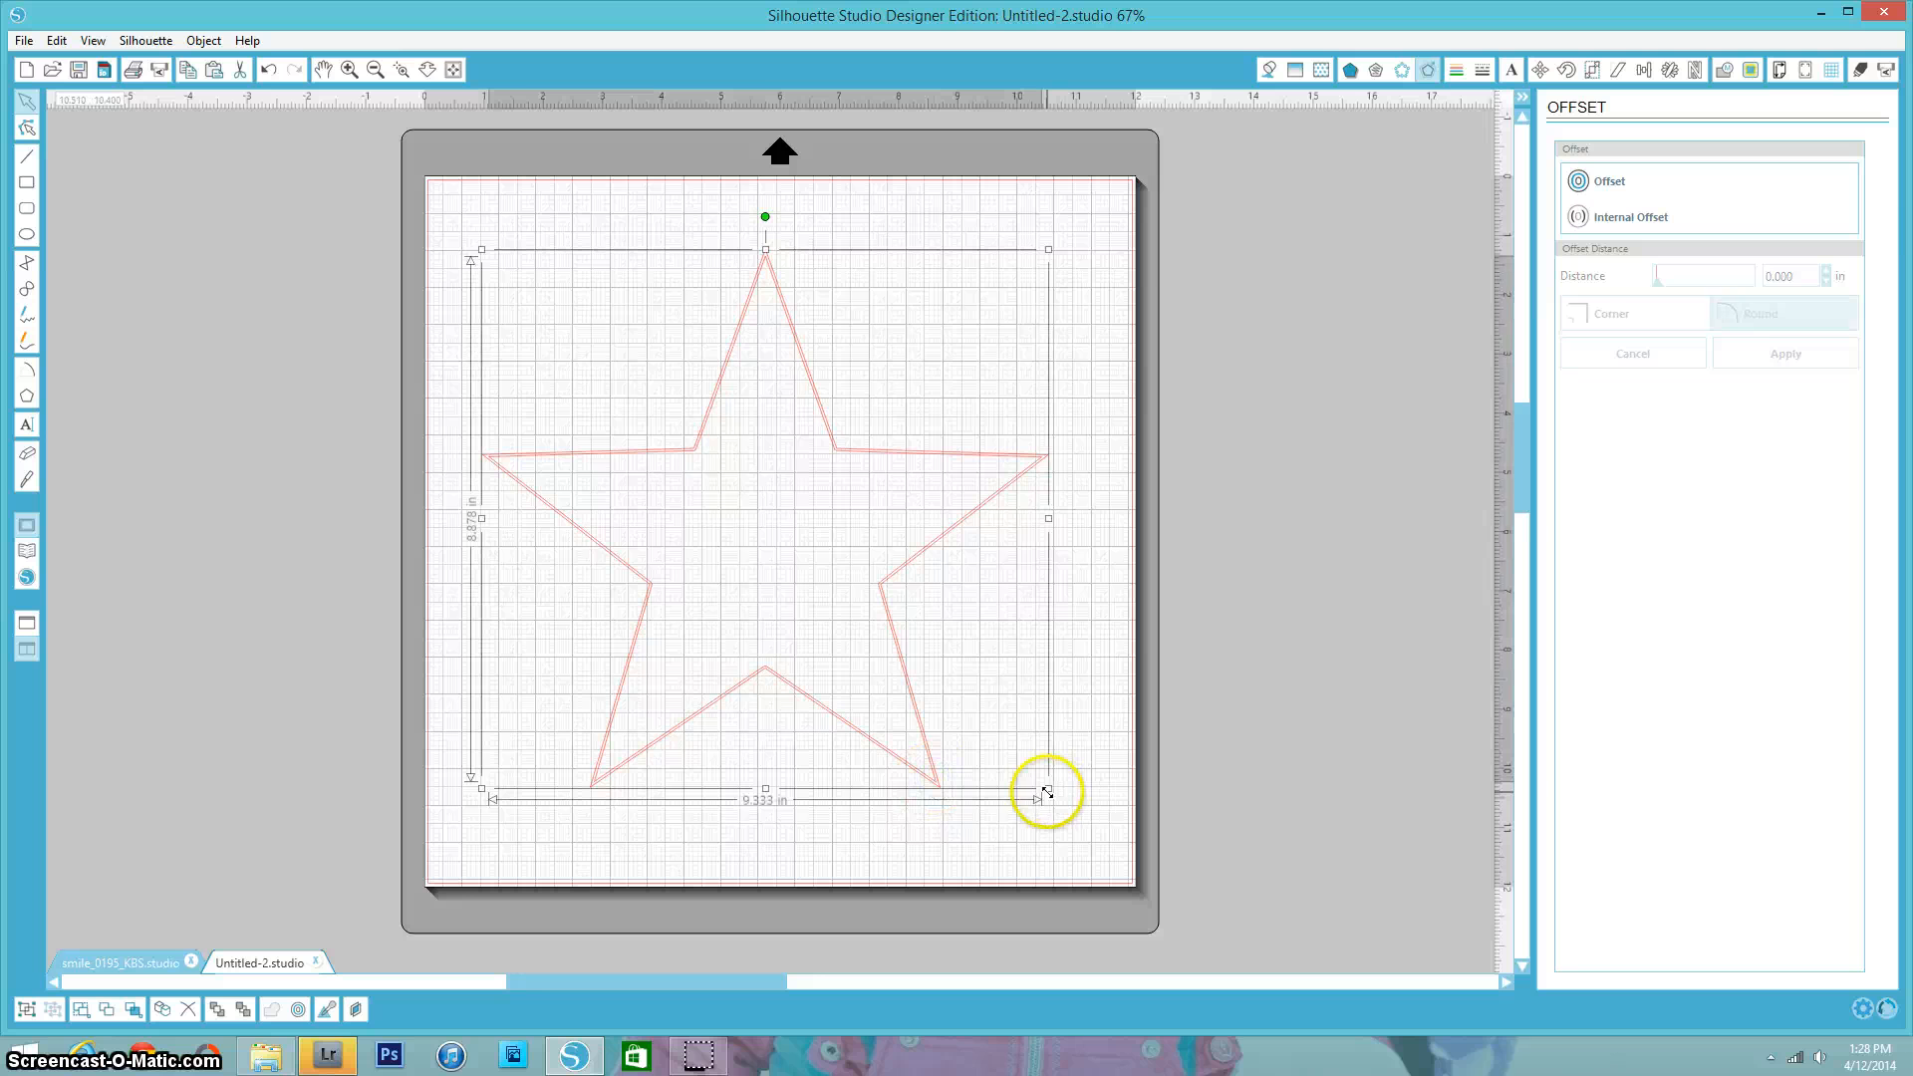
{"action": "left_click_drag", "start_coordinate": [1047, 791], "coordinate": [997, 739]}
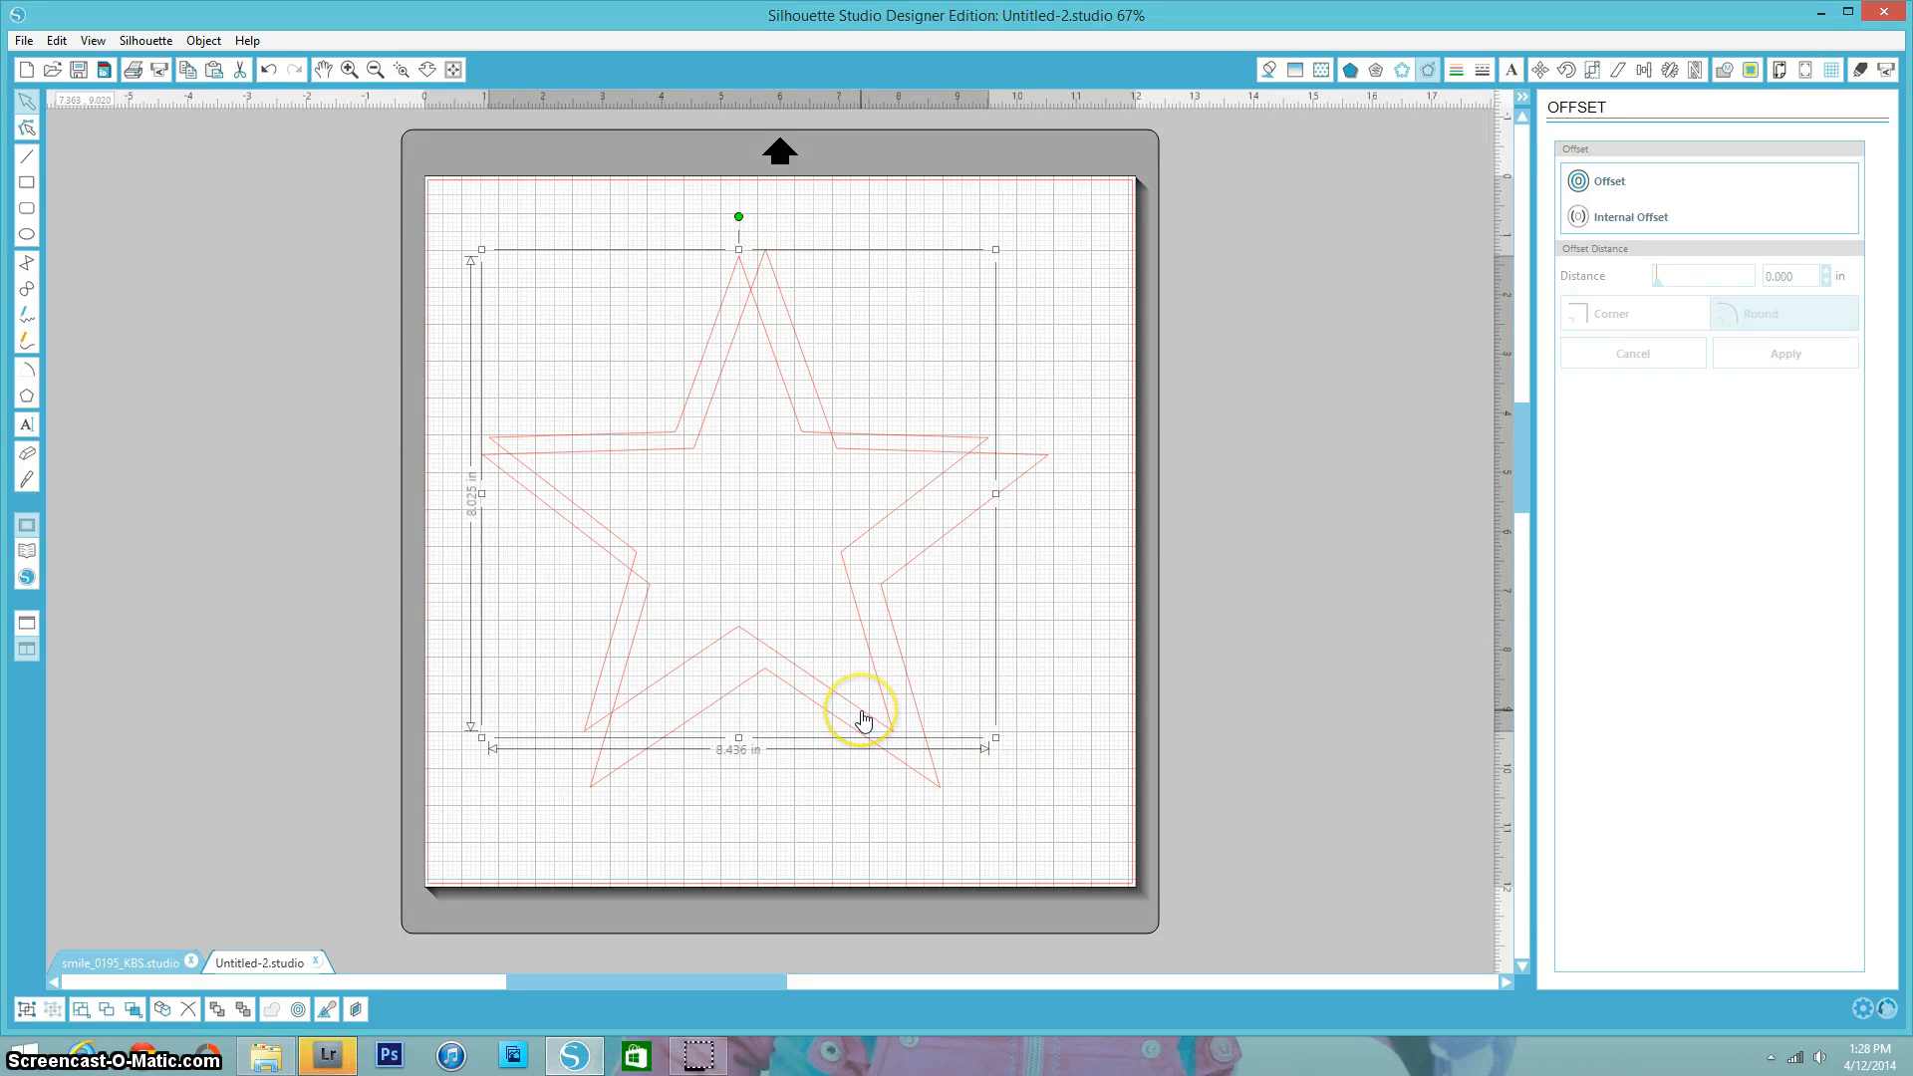
{"action": "key", "text": "Delete"}
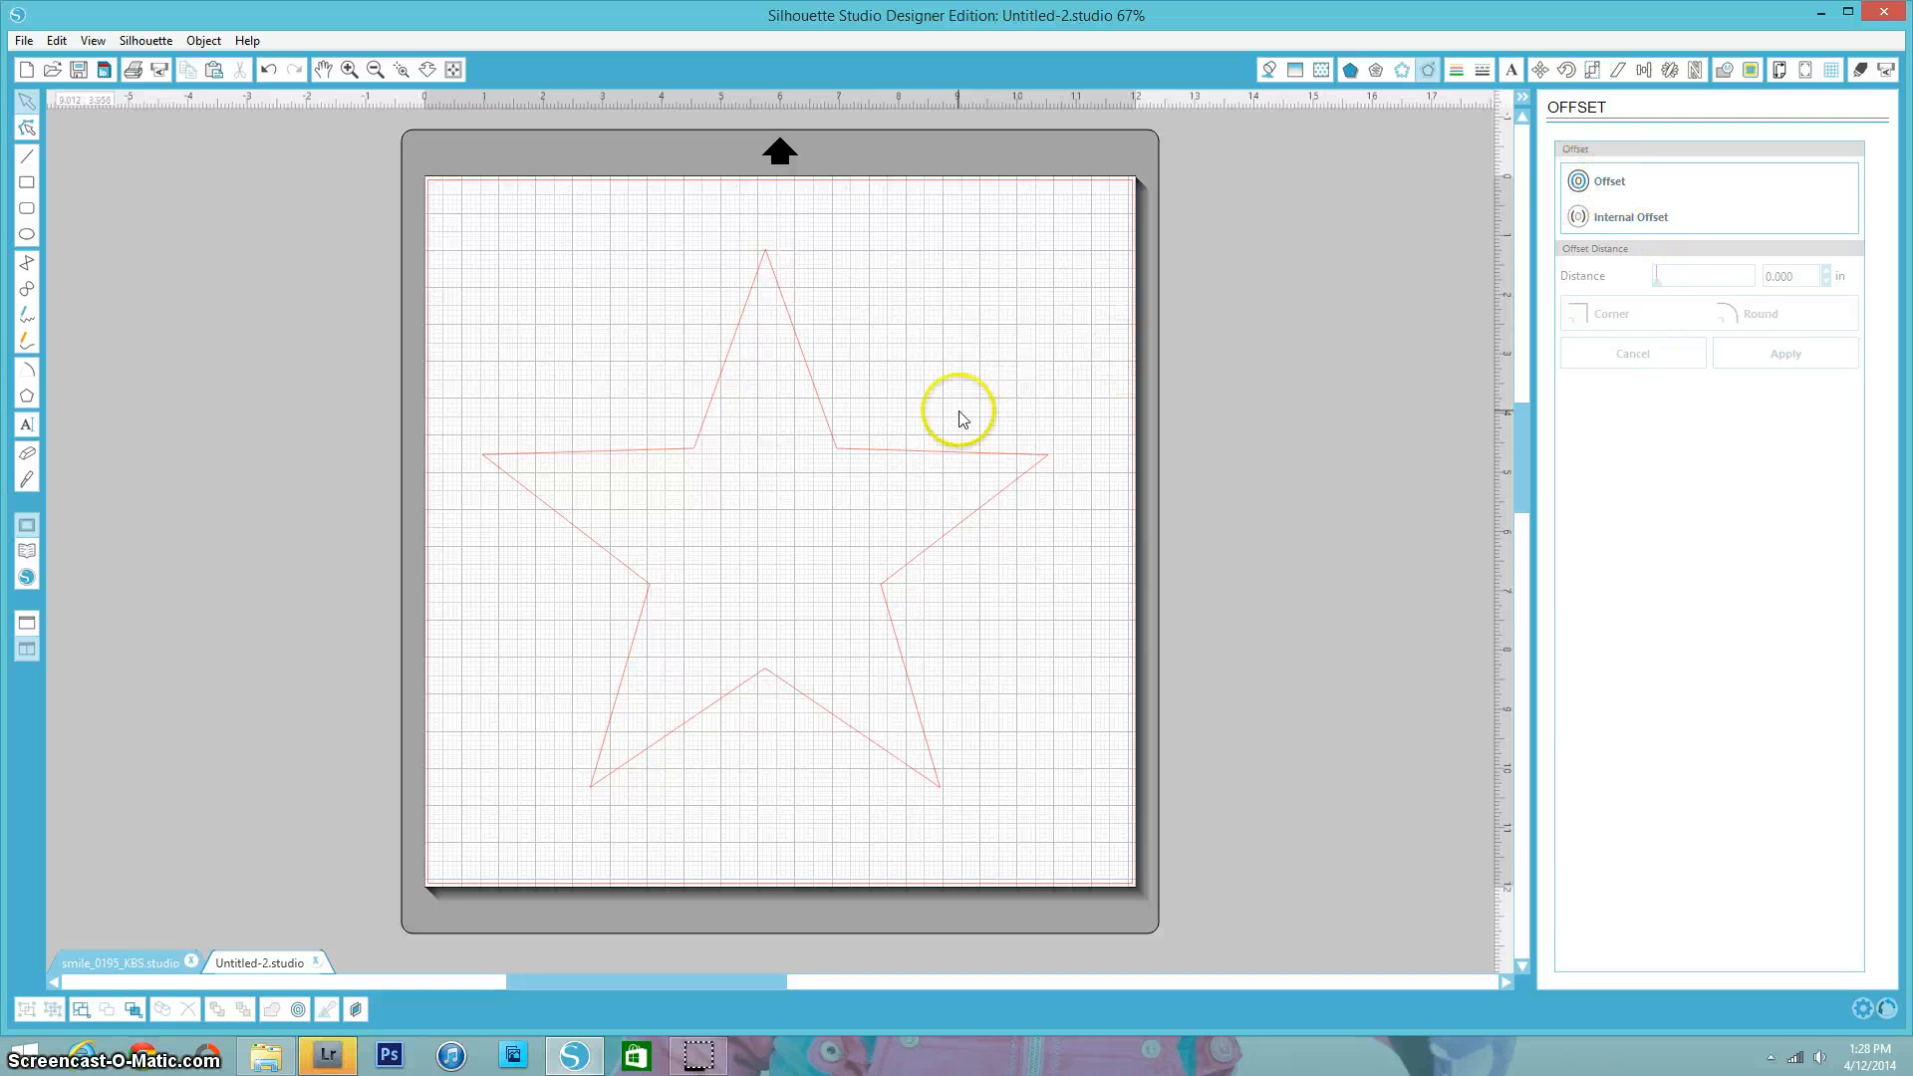
{"action": "left_click", "coordinate": [910, 451]}
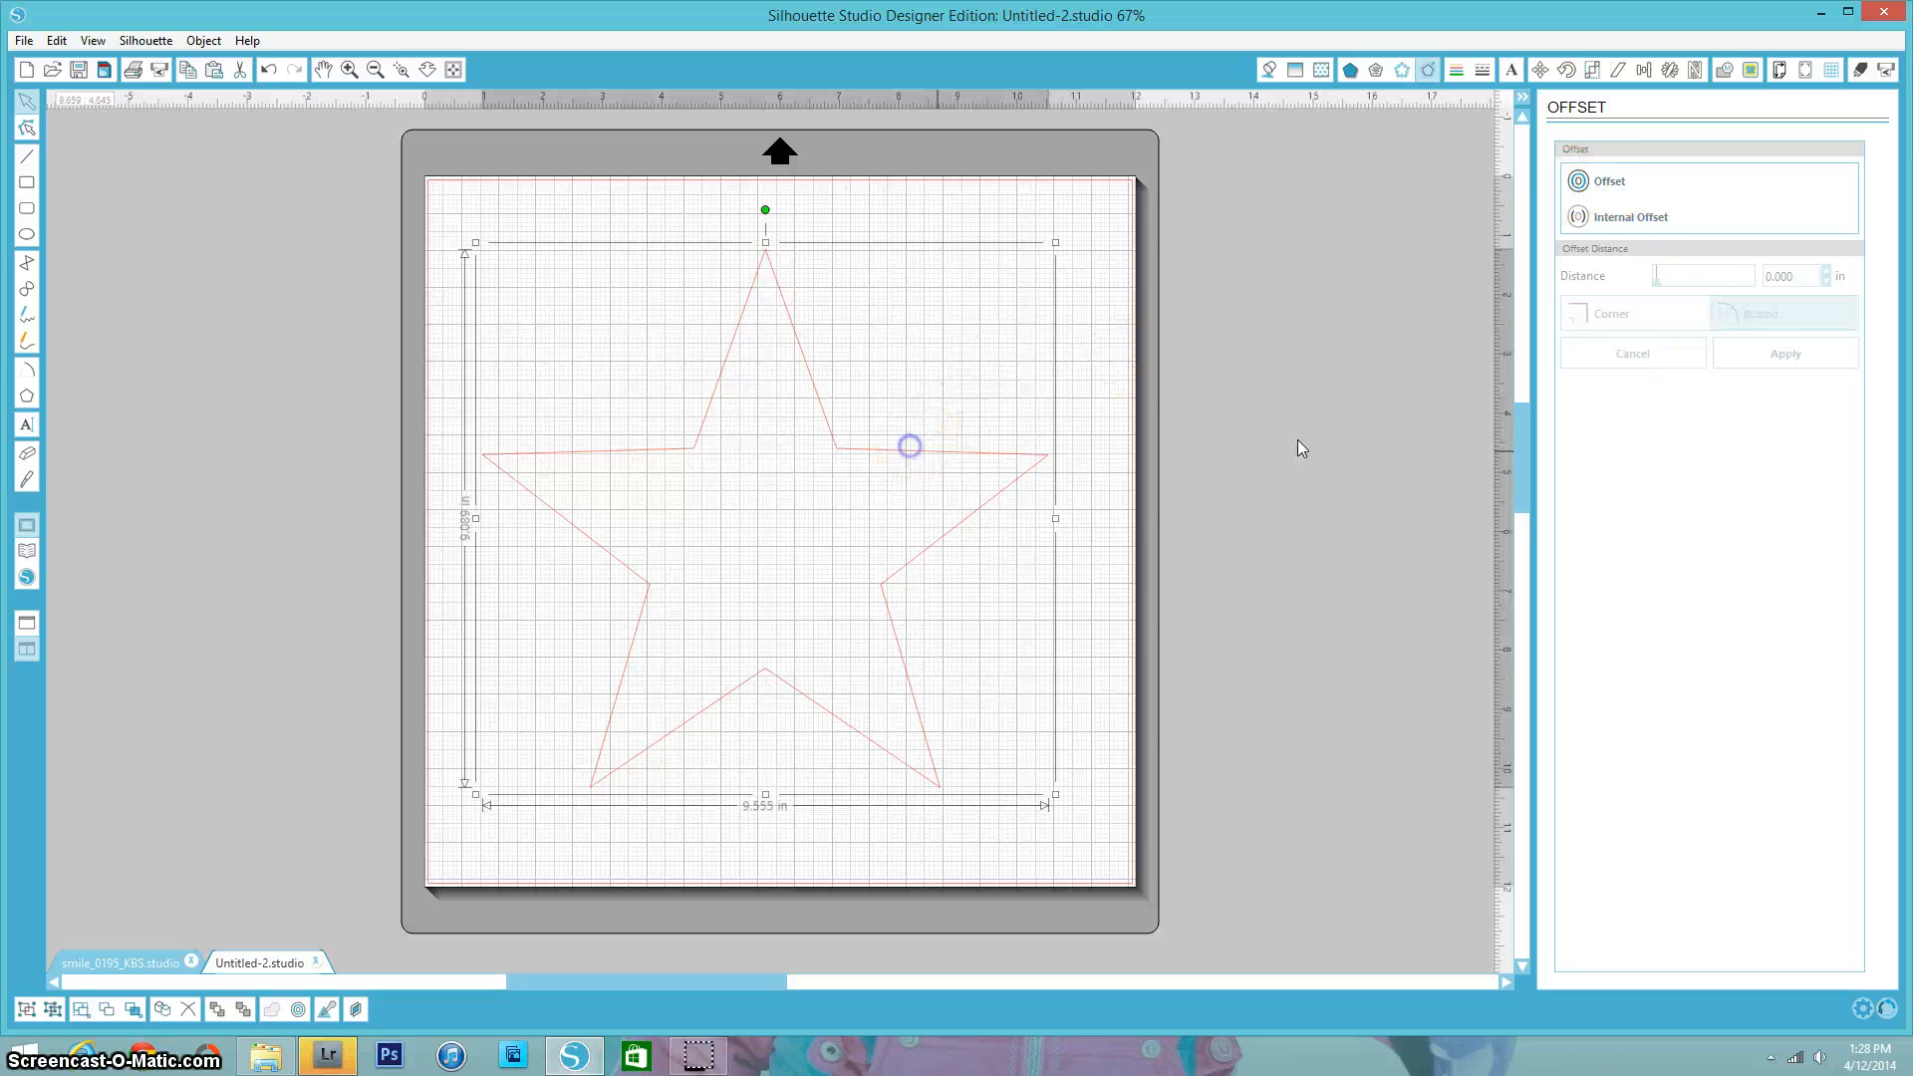
{"action": "left_click", "coordinate": [1597, 178]}
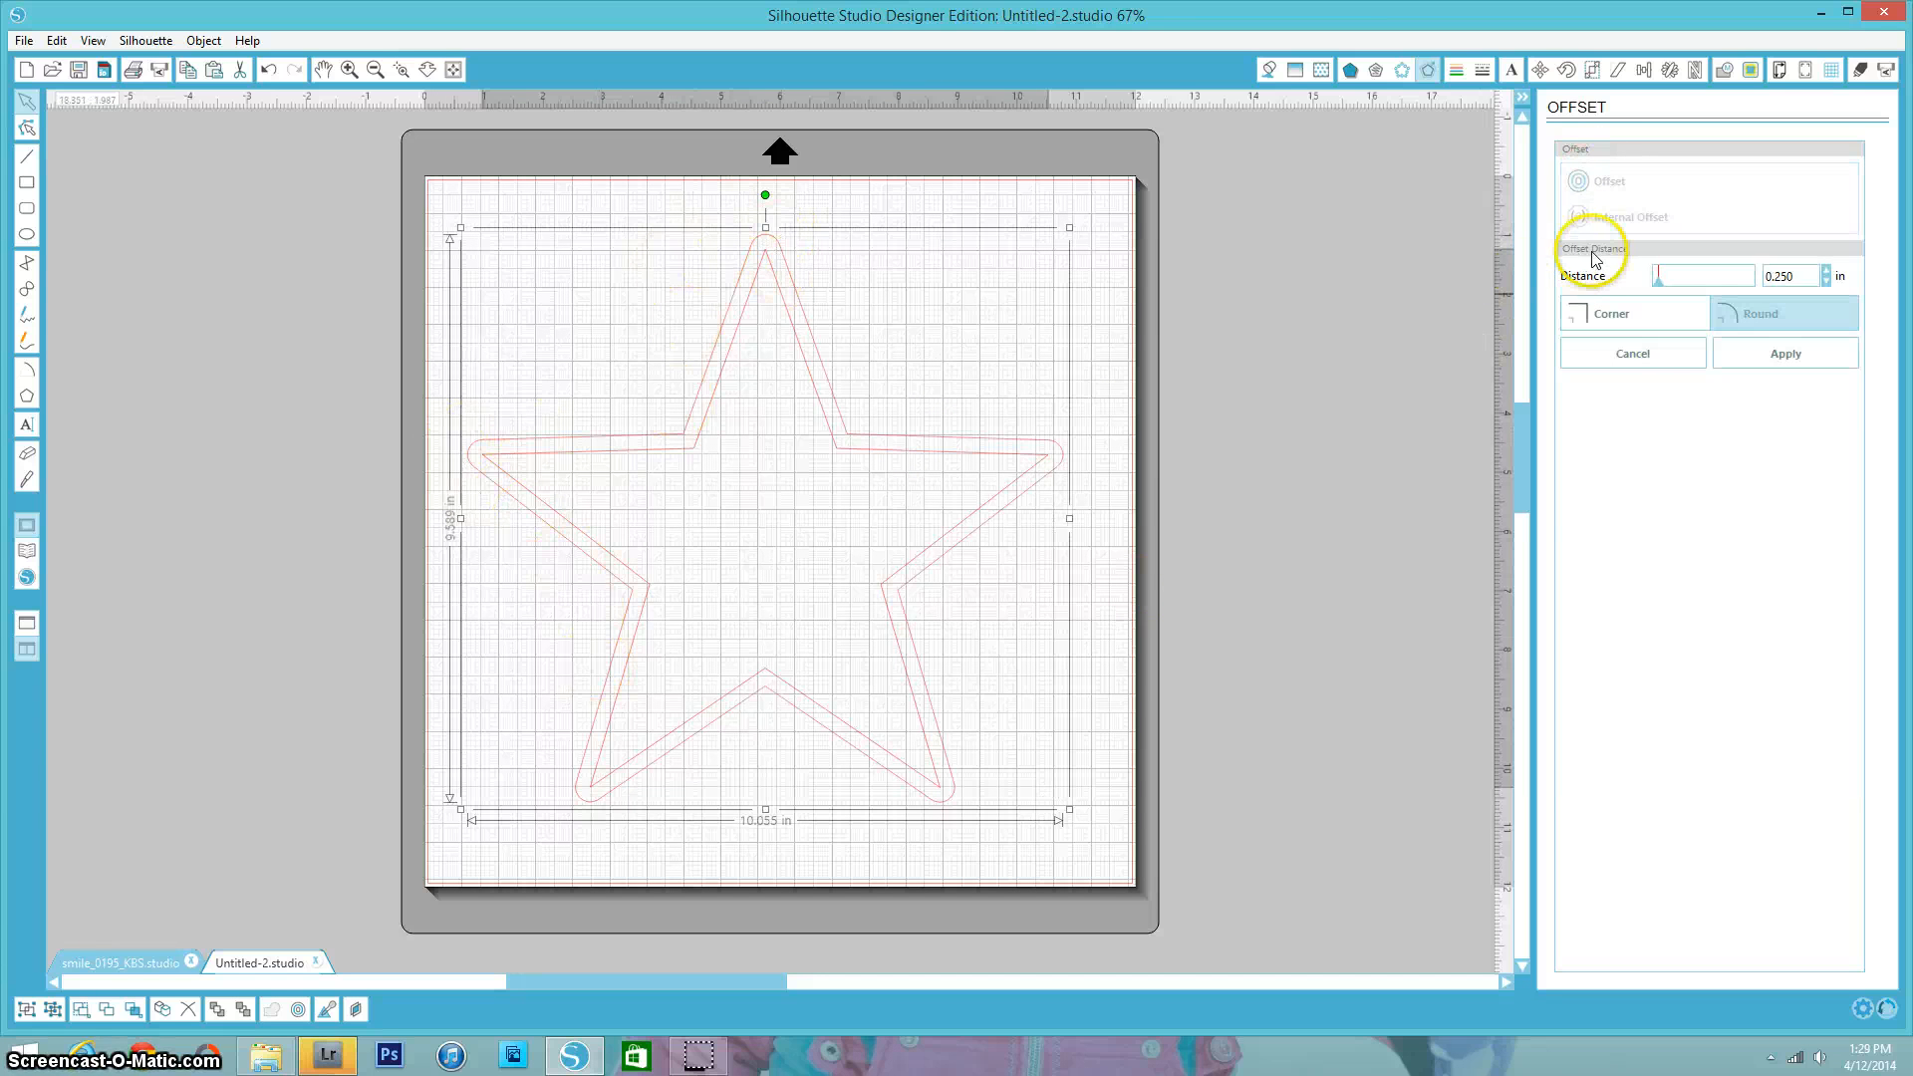
{"action": "left_click", "coordinate": [1601, 321]}
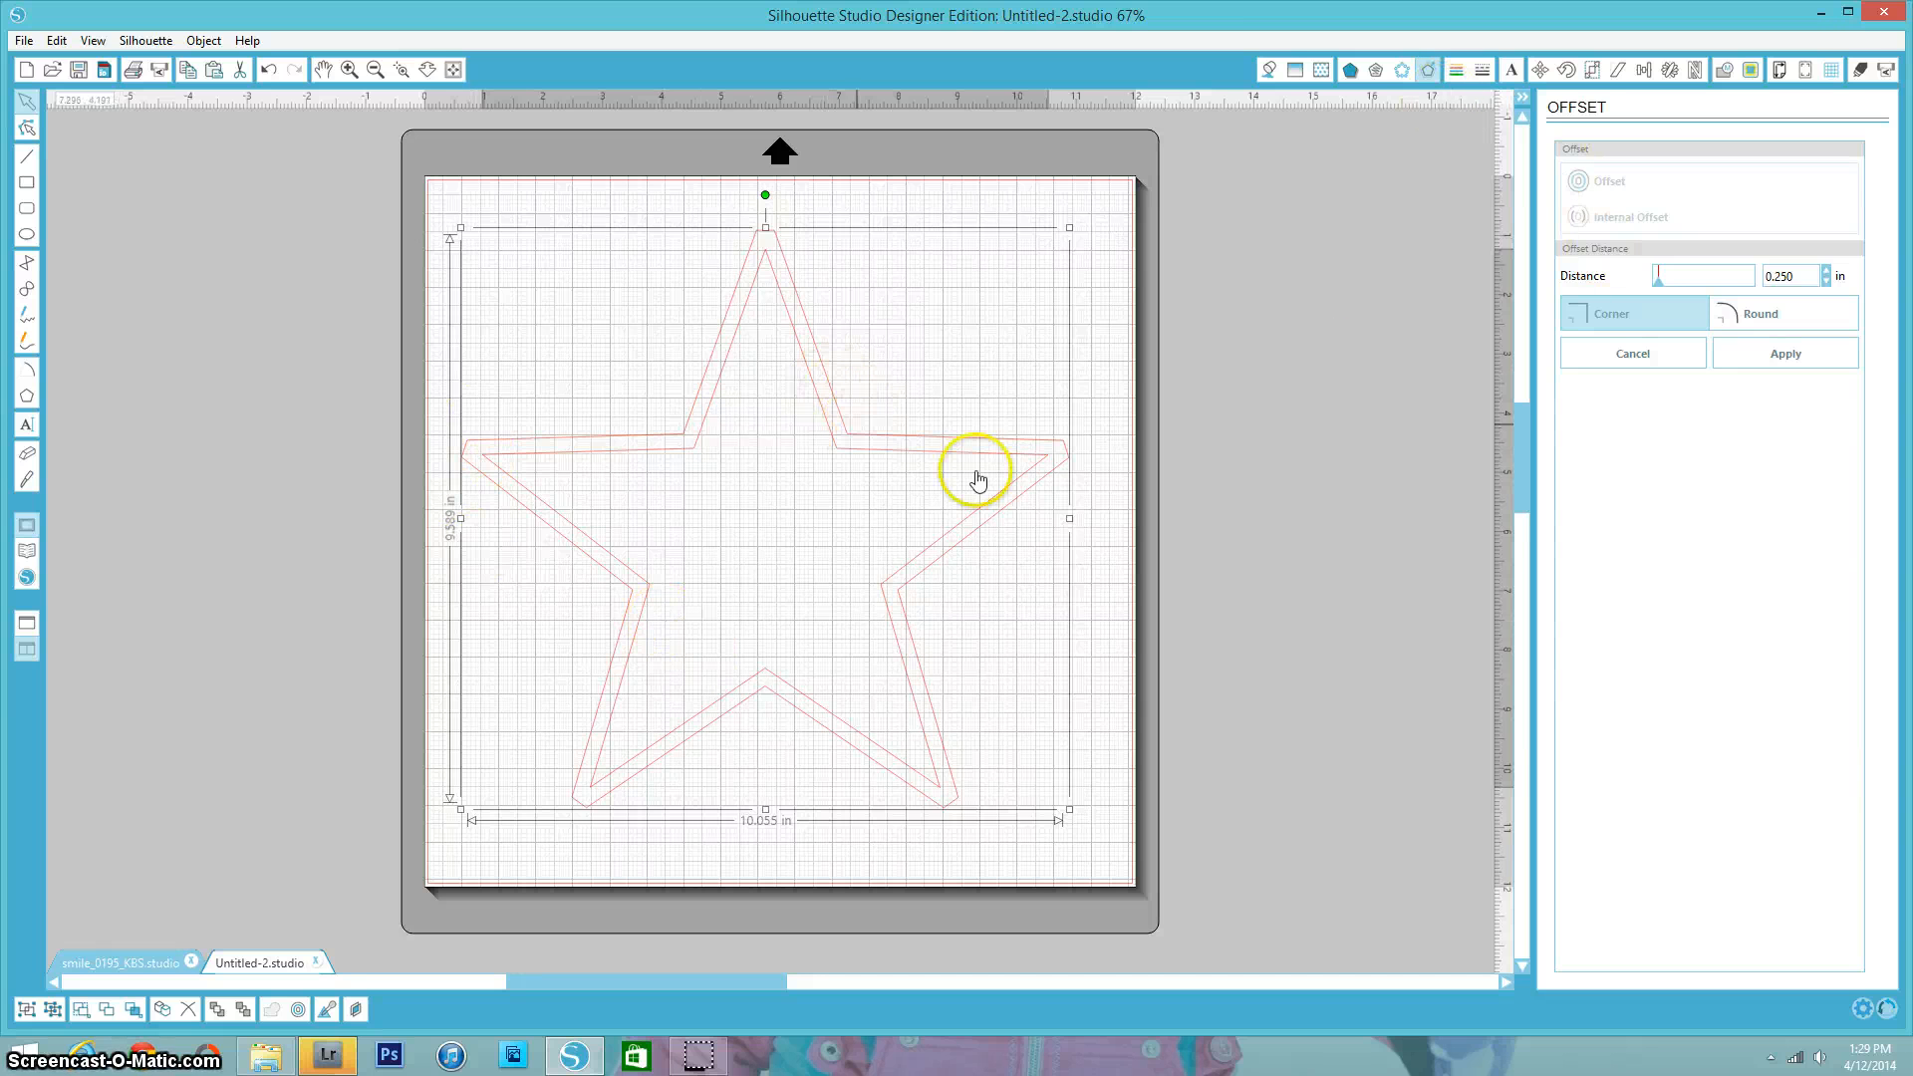
{"action": "left_click", "coordinate": [1582, 366]}
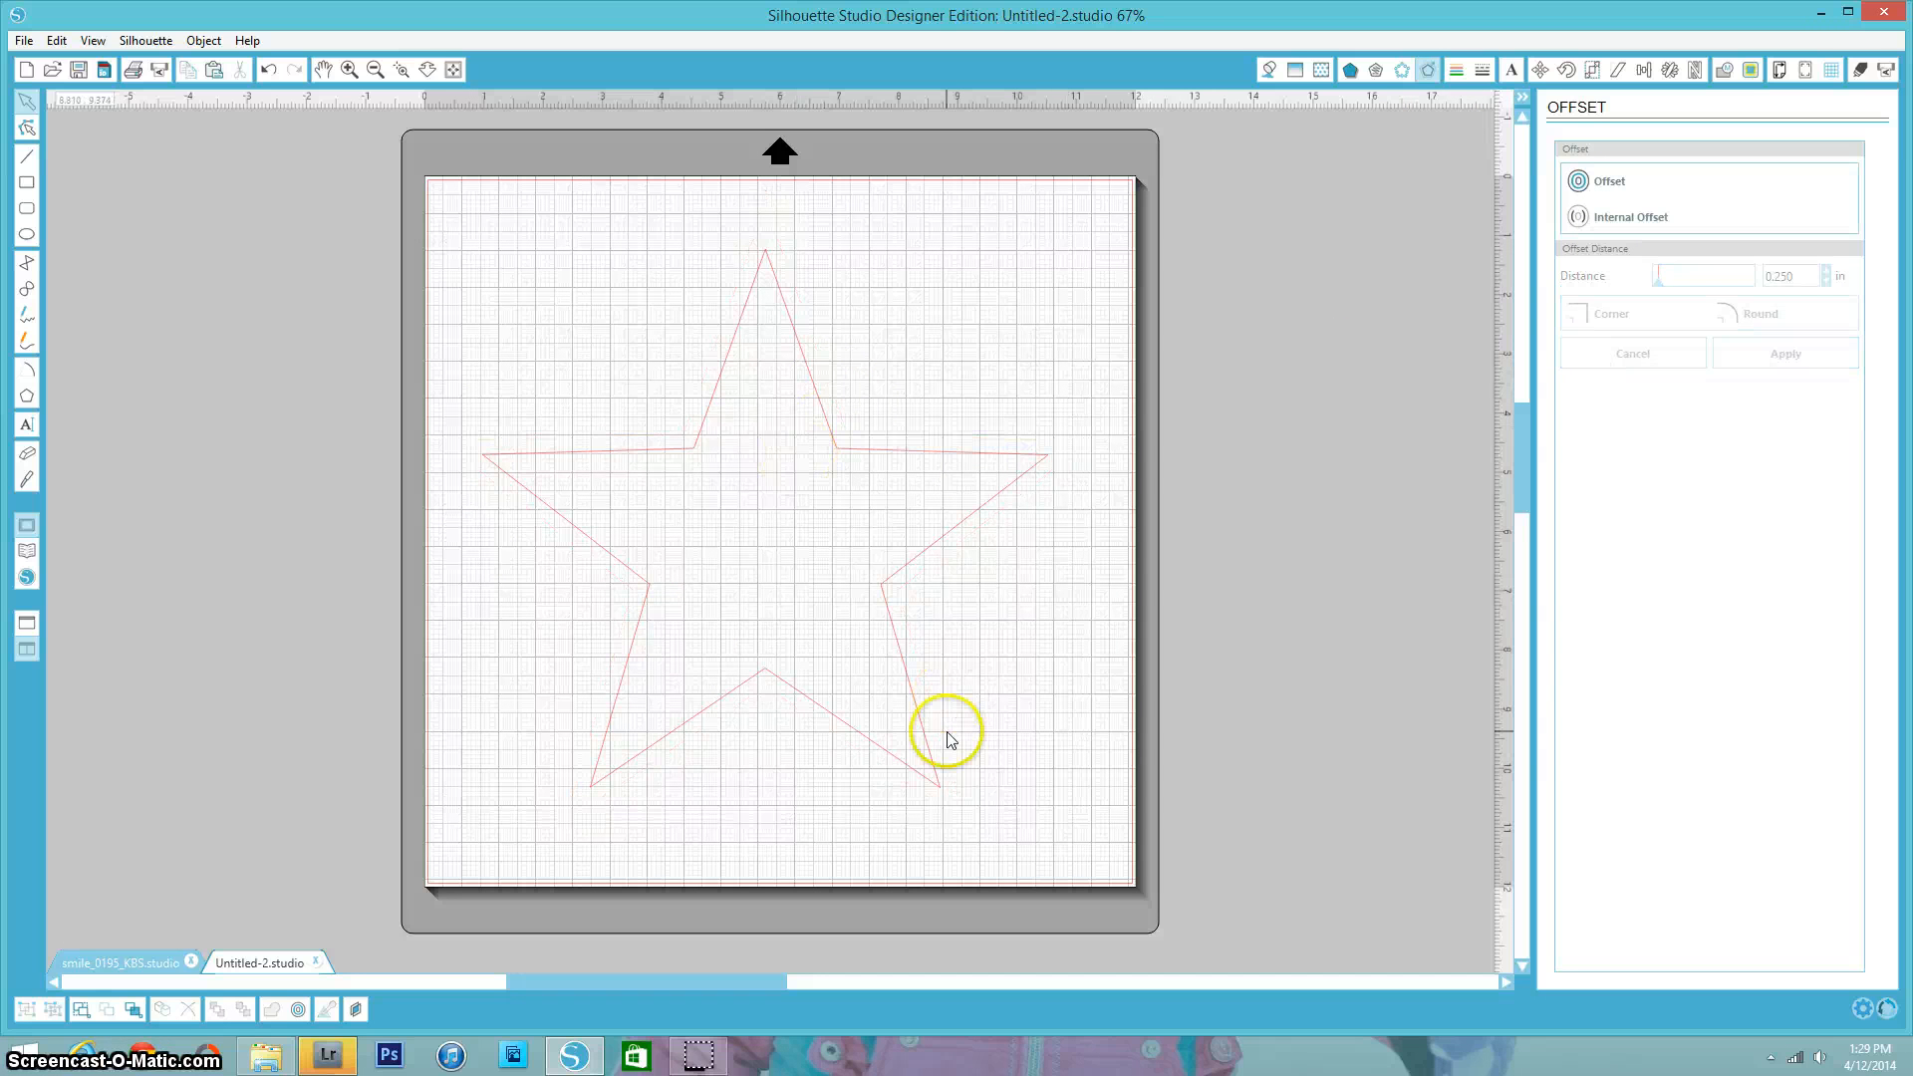
- Create an internal offset outline of the star
{"action": "left_click", "coordinate": [934, 783]}
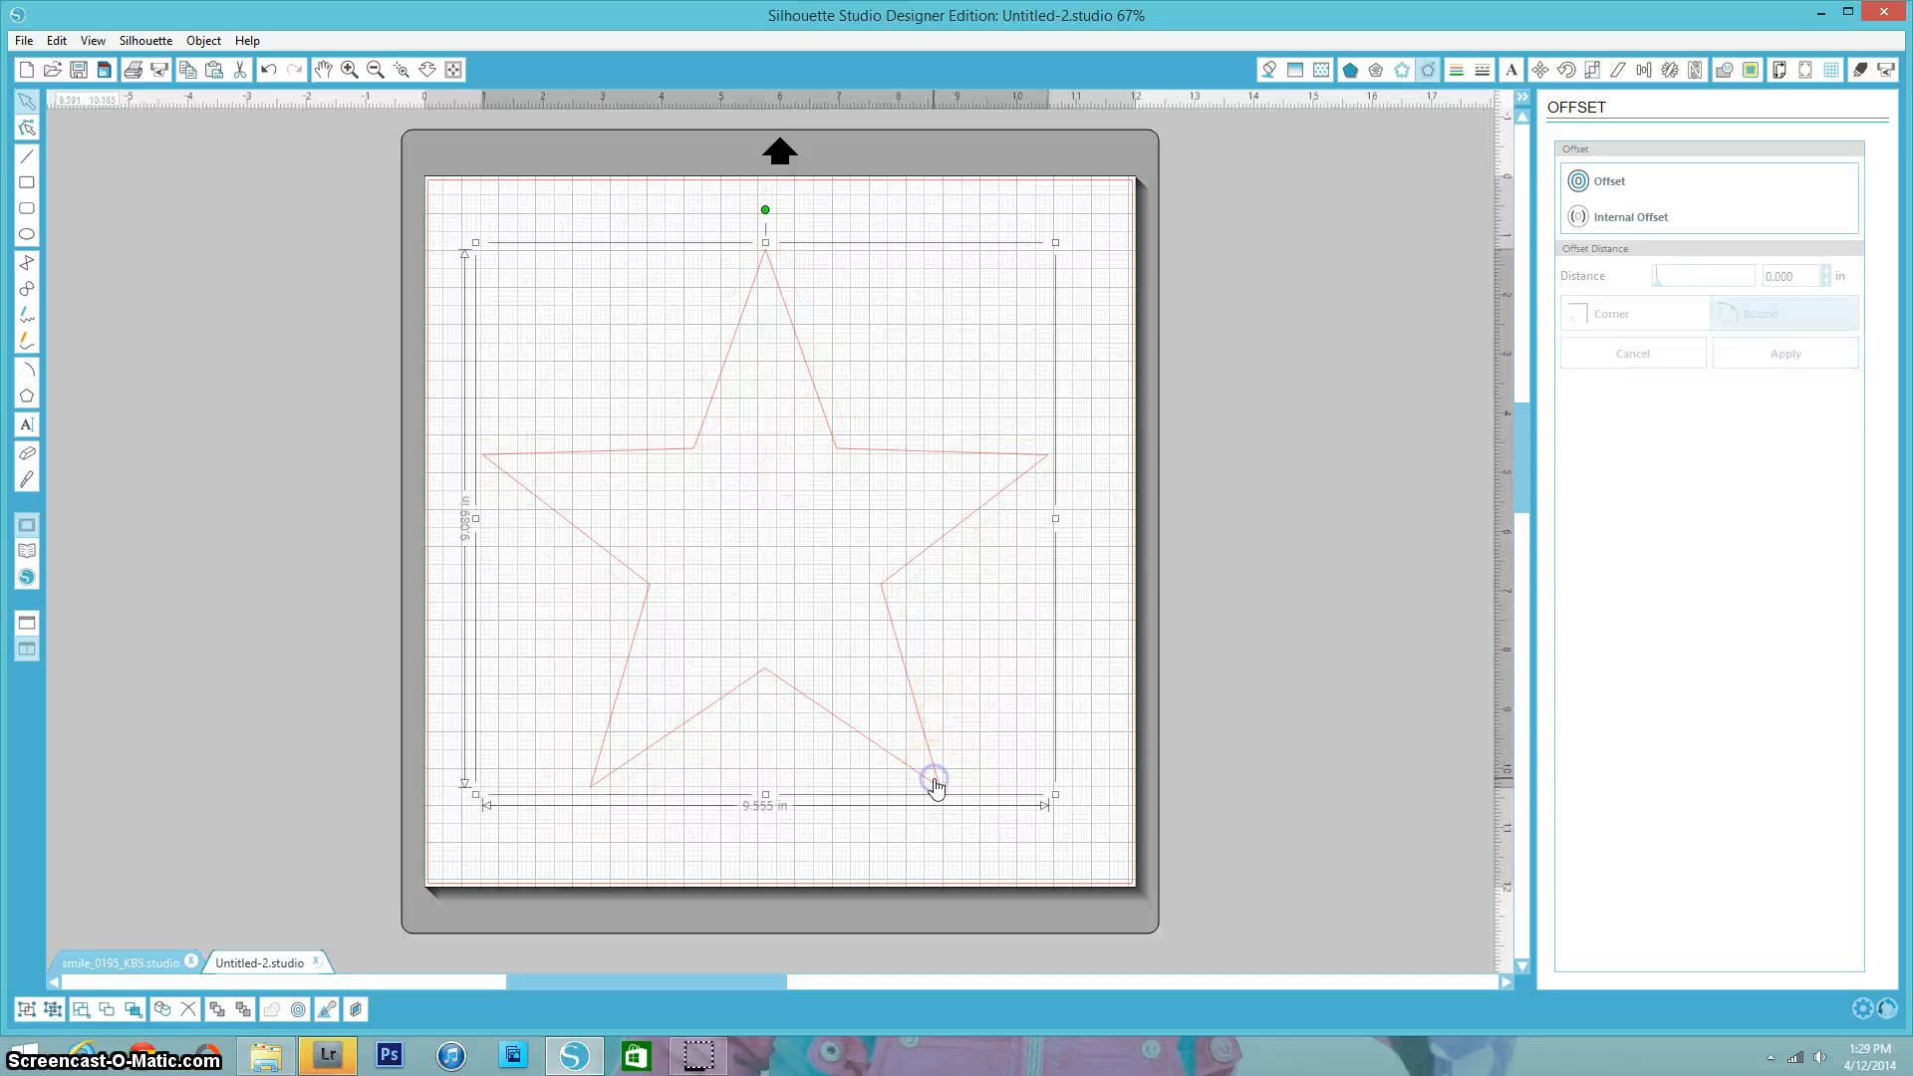
{"action": "left_click", "coordinate": [1622, 216]}
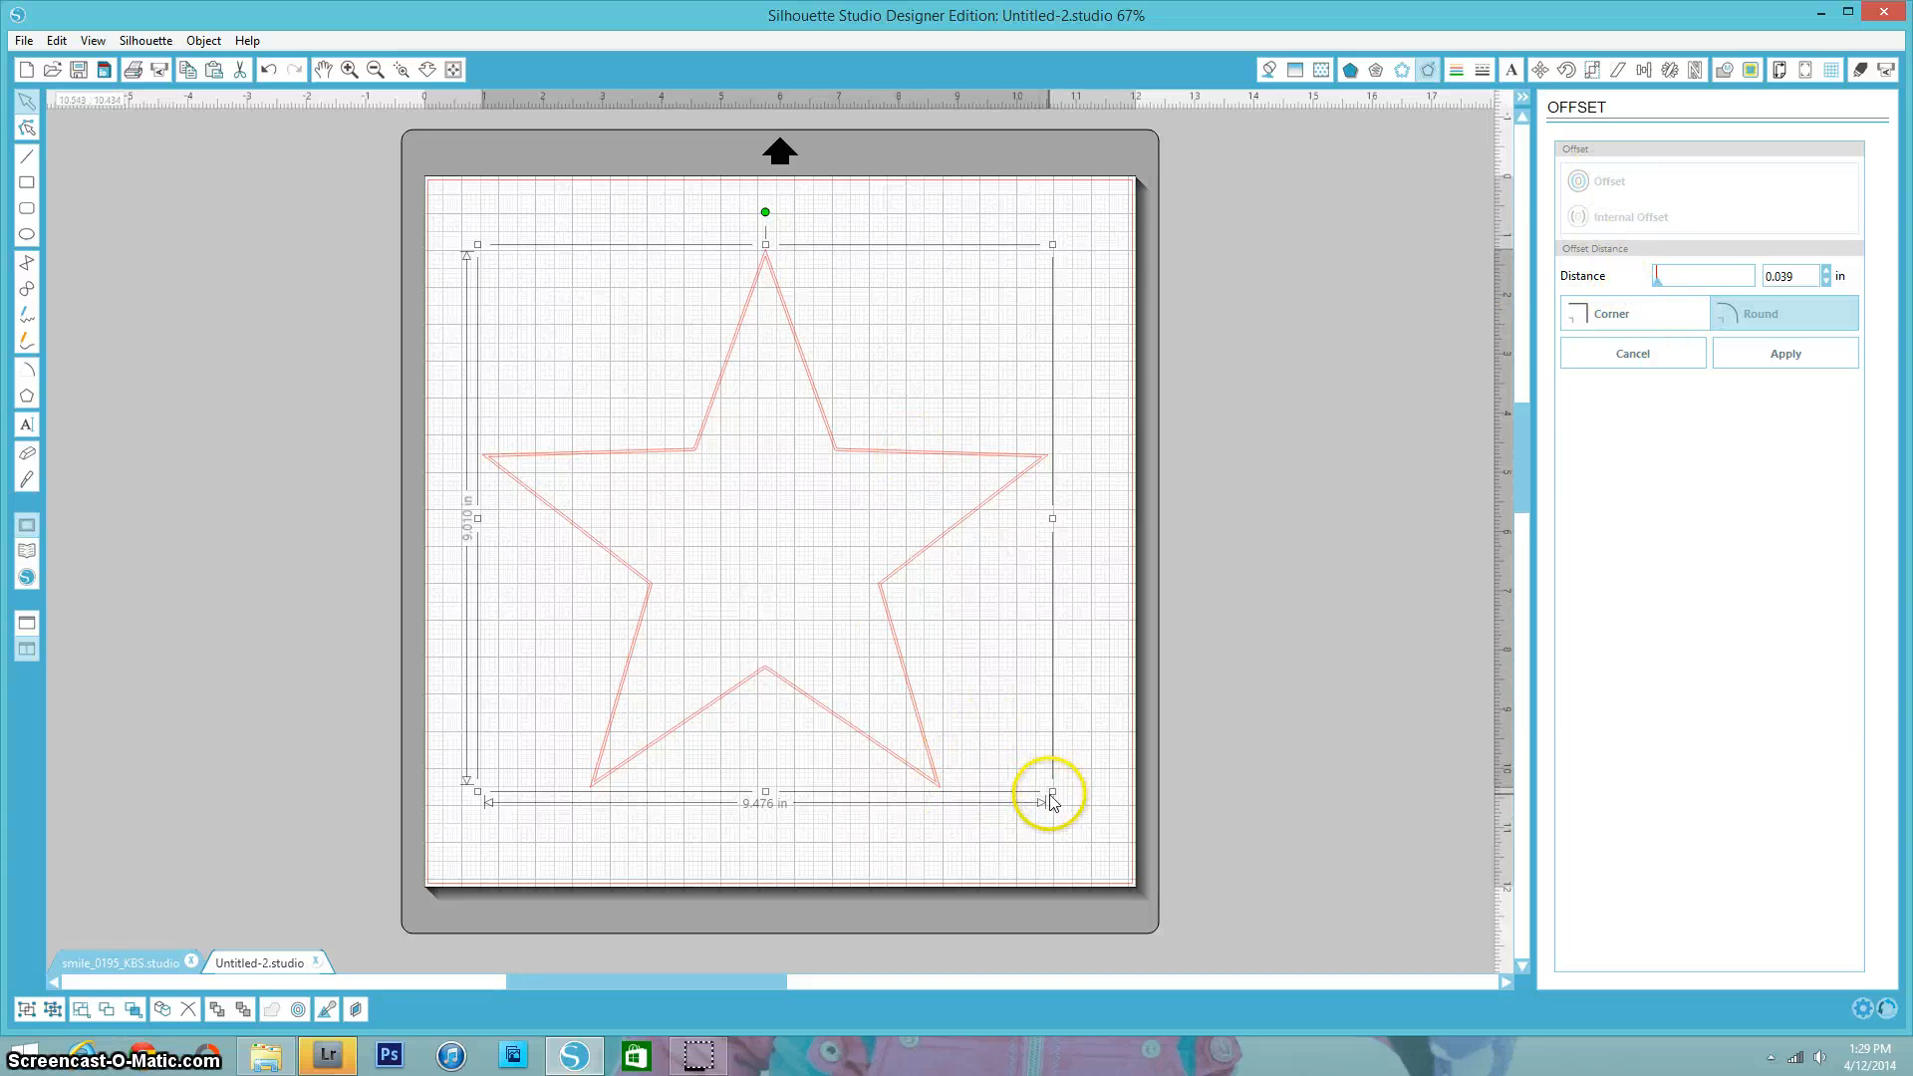
{"action": "left_click", "coordinate": [1054, 831]}
{"action": "left_click_drag", "start_coordinate": [1072, 837], "coordinate": [384, 193]}
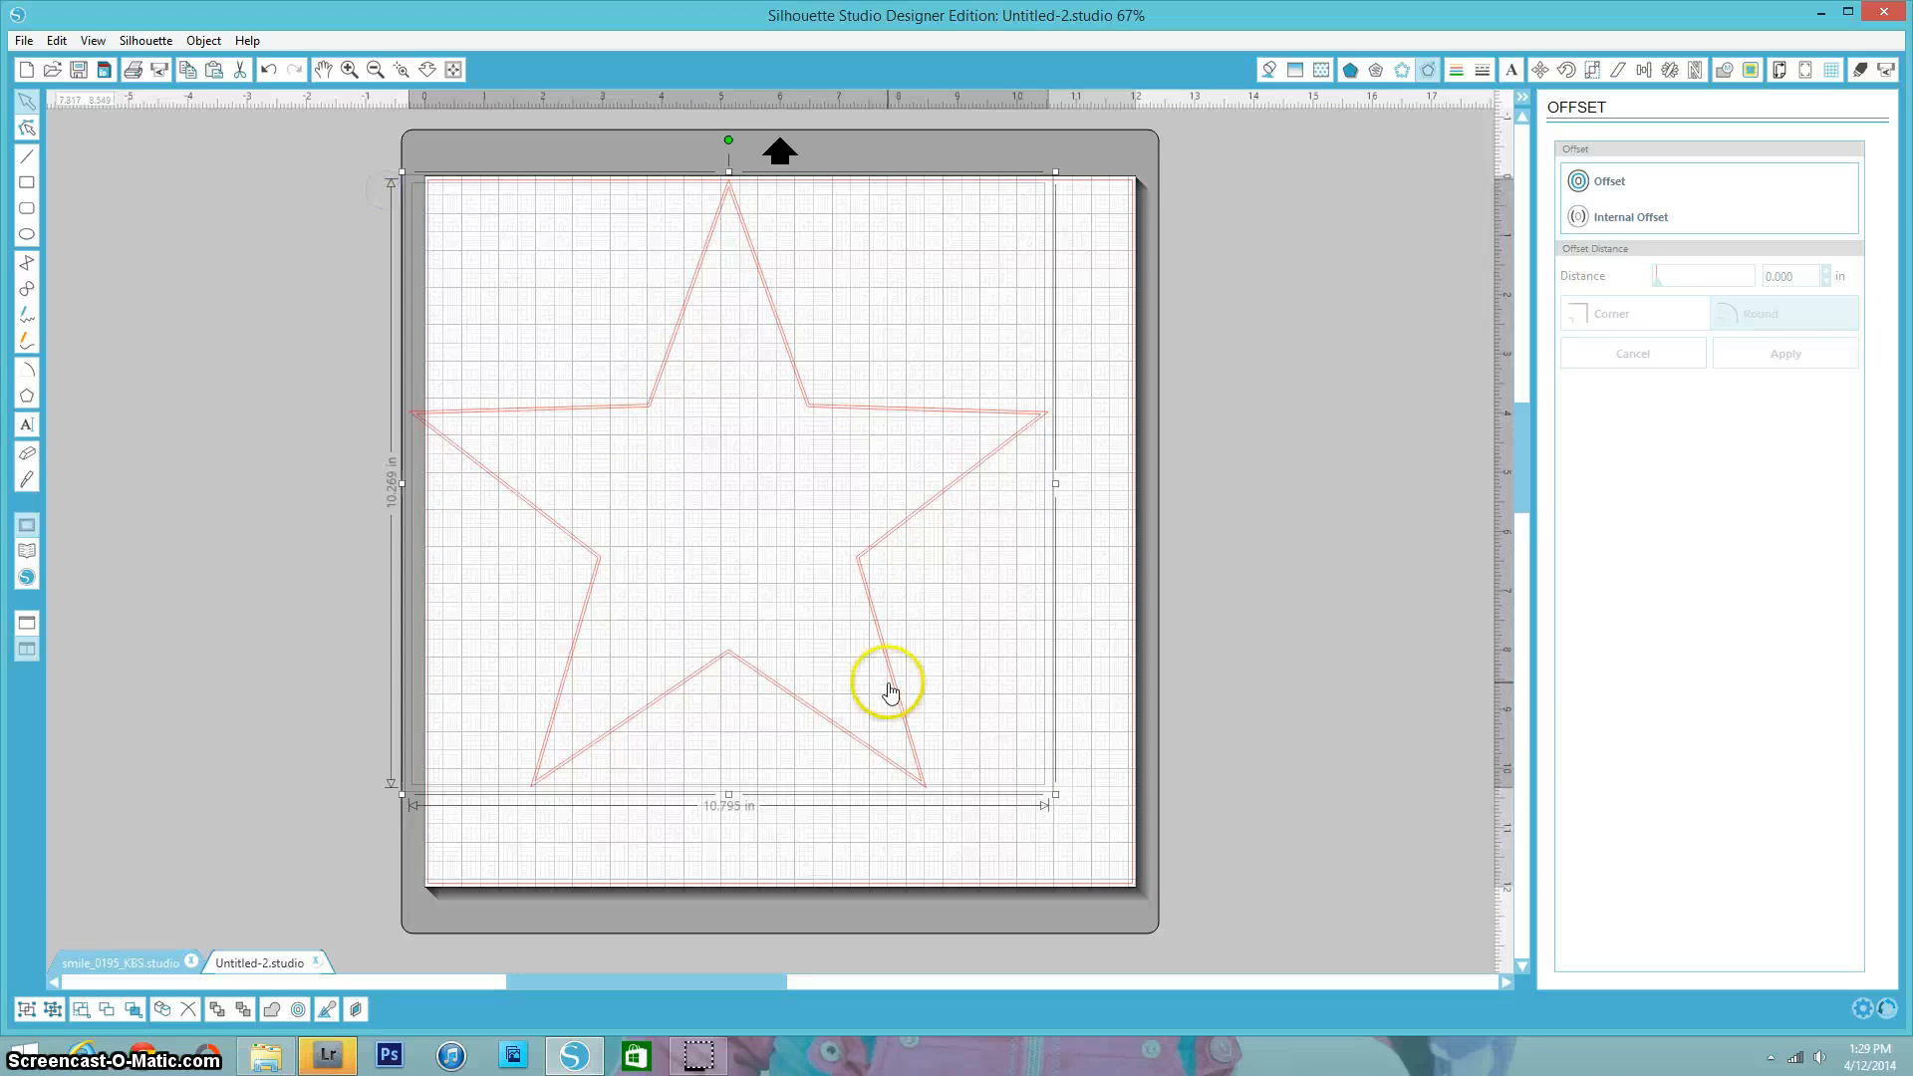
{"action": "left_click_drag", "start_coordinate": [890, 690], "coordinate": [931, 728]}
{"action": "left_click", "coordinate": [1124, 705]}
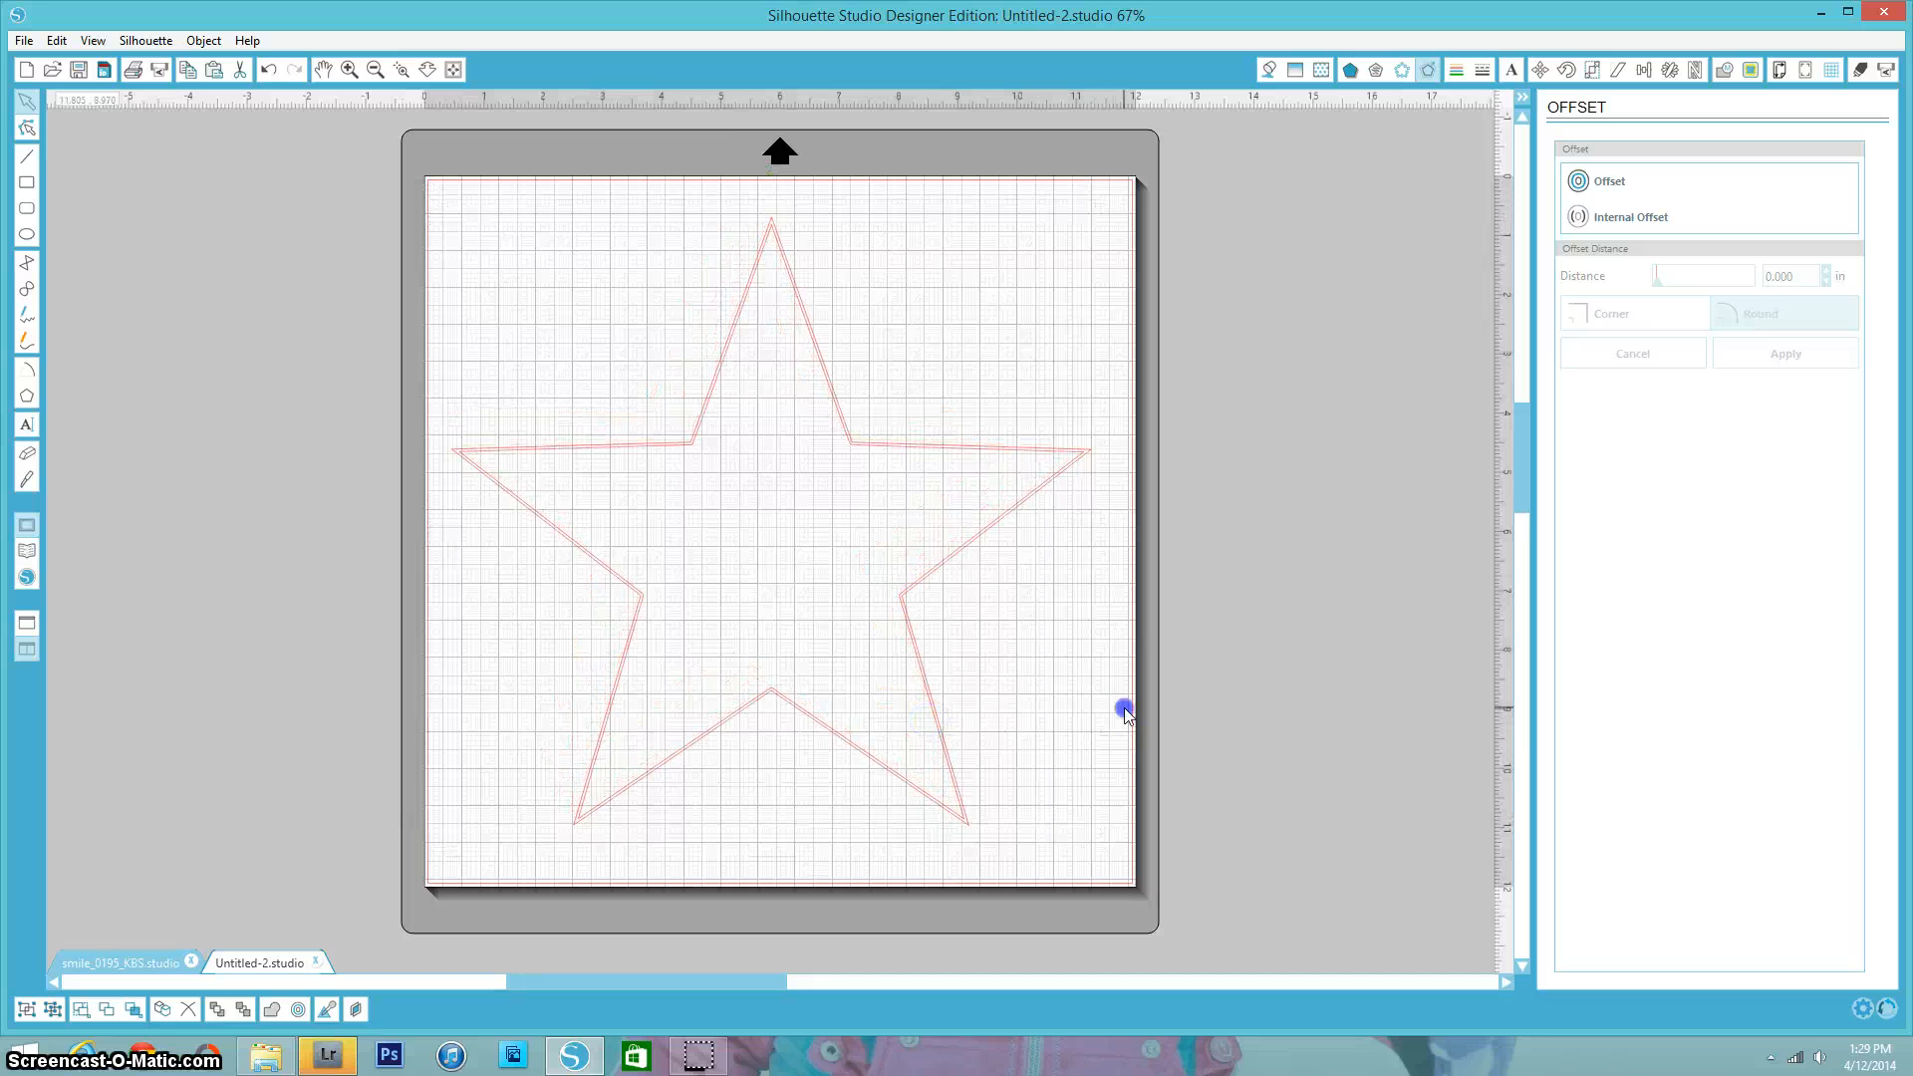
- Scale down the selected star outline so it is smaller than the other star
{"action": "left_click", "coordinate": [950, 811]}
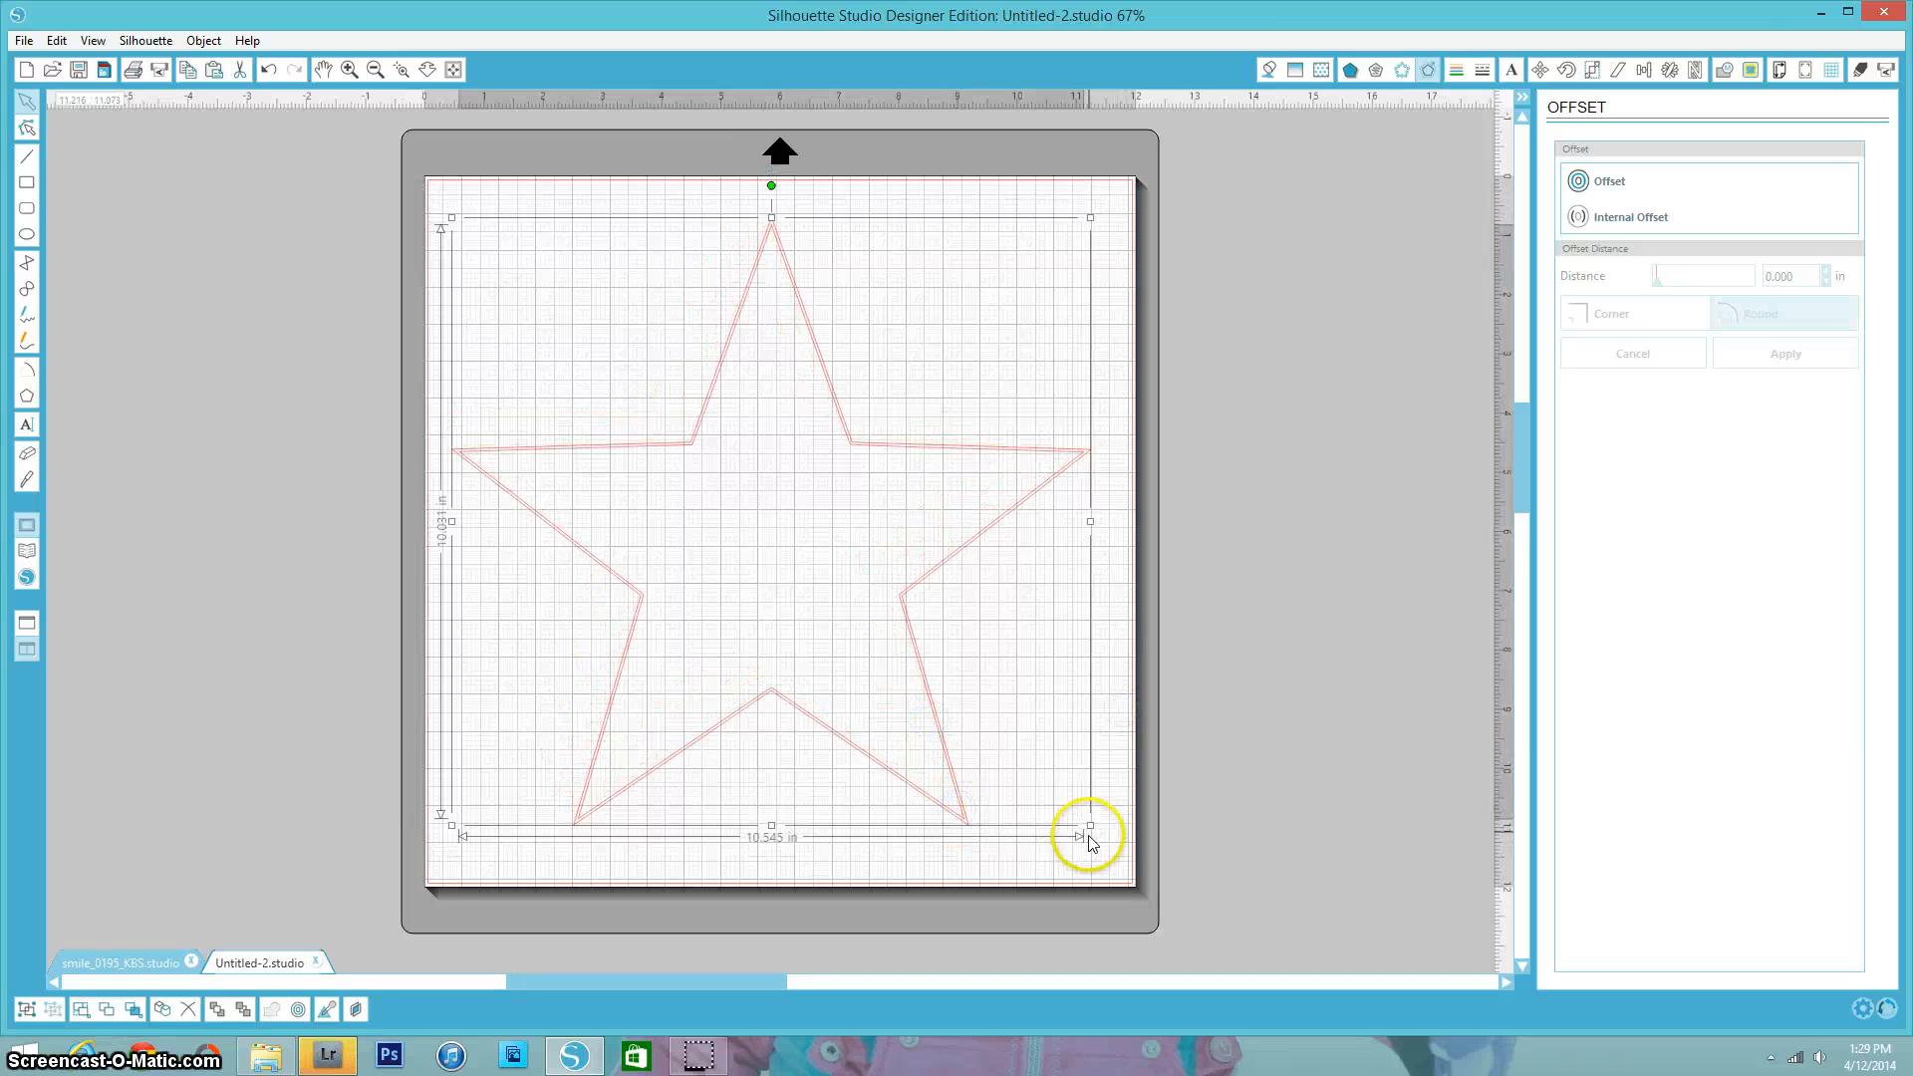
{"action": "left_click_drag", "start_coordinate": [1090, 825], "coordinate": [997, 758]}
{"action": "left_click", "coordinate": [1069, 849]}
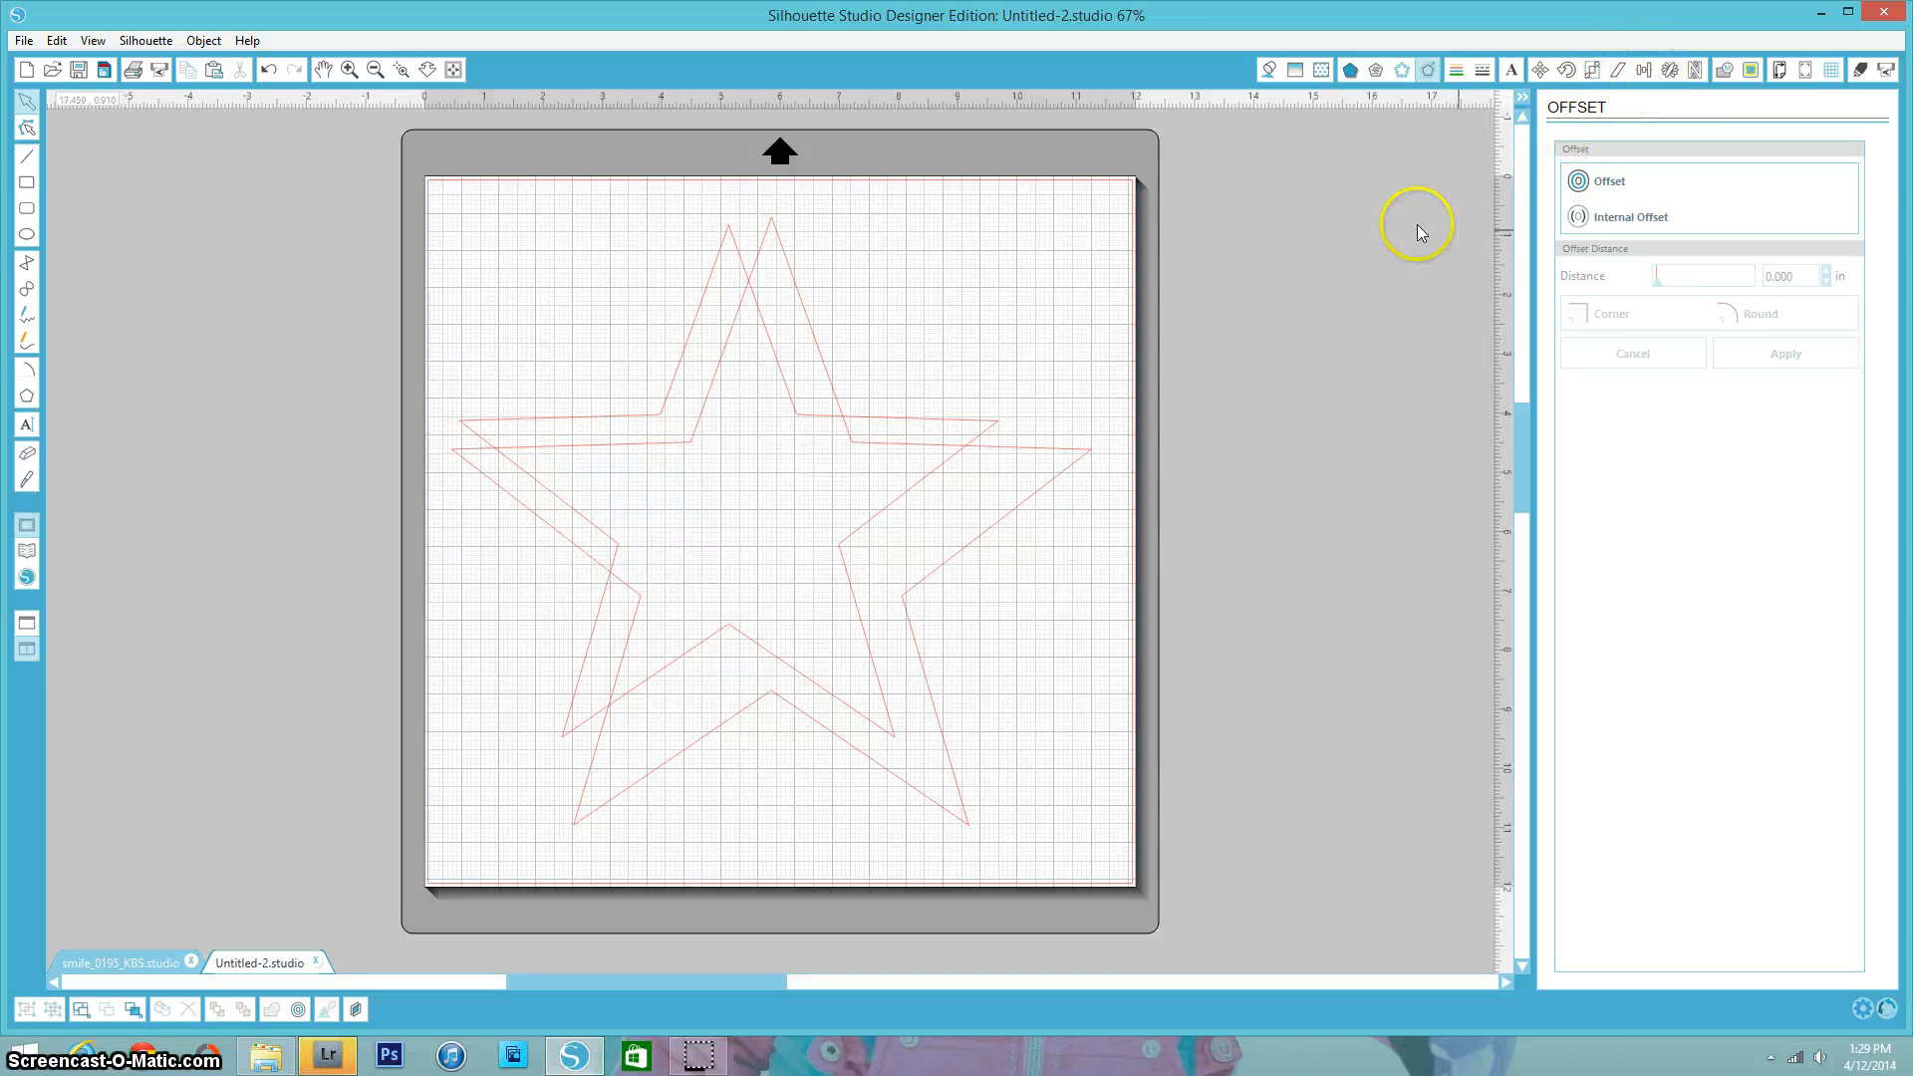
- Center the larger star on the page using the Align tools
{"action": "left_click", "coordinate": [1644, 73]}
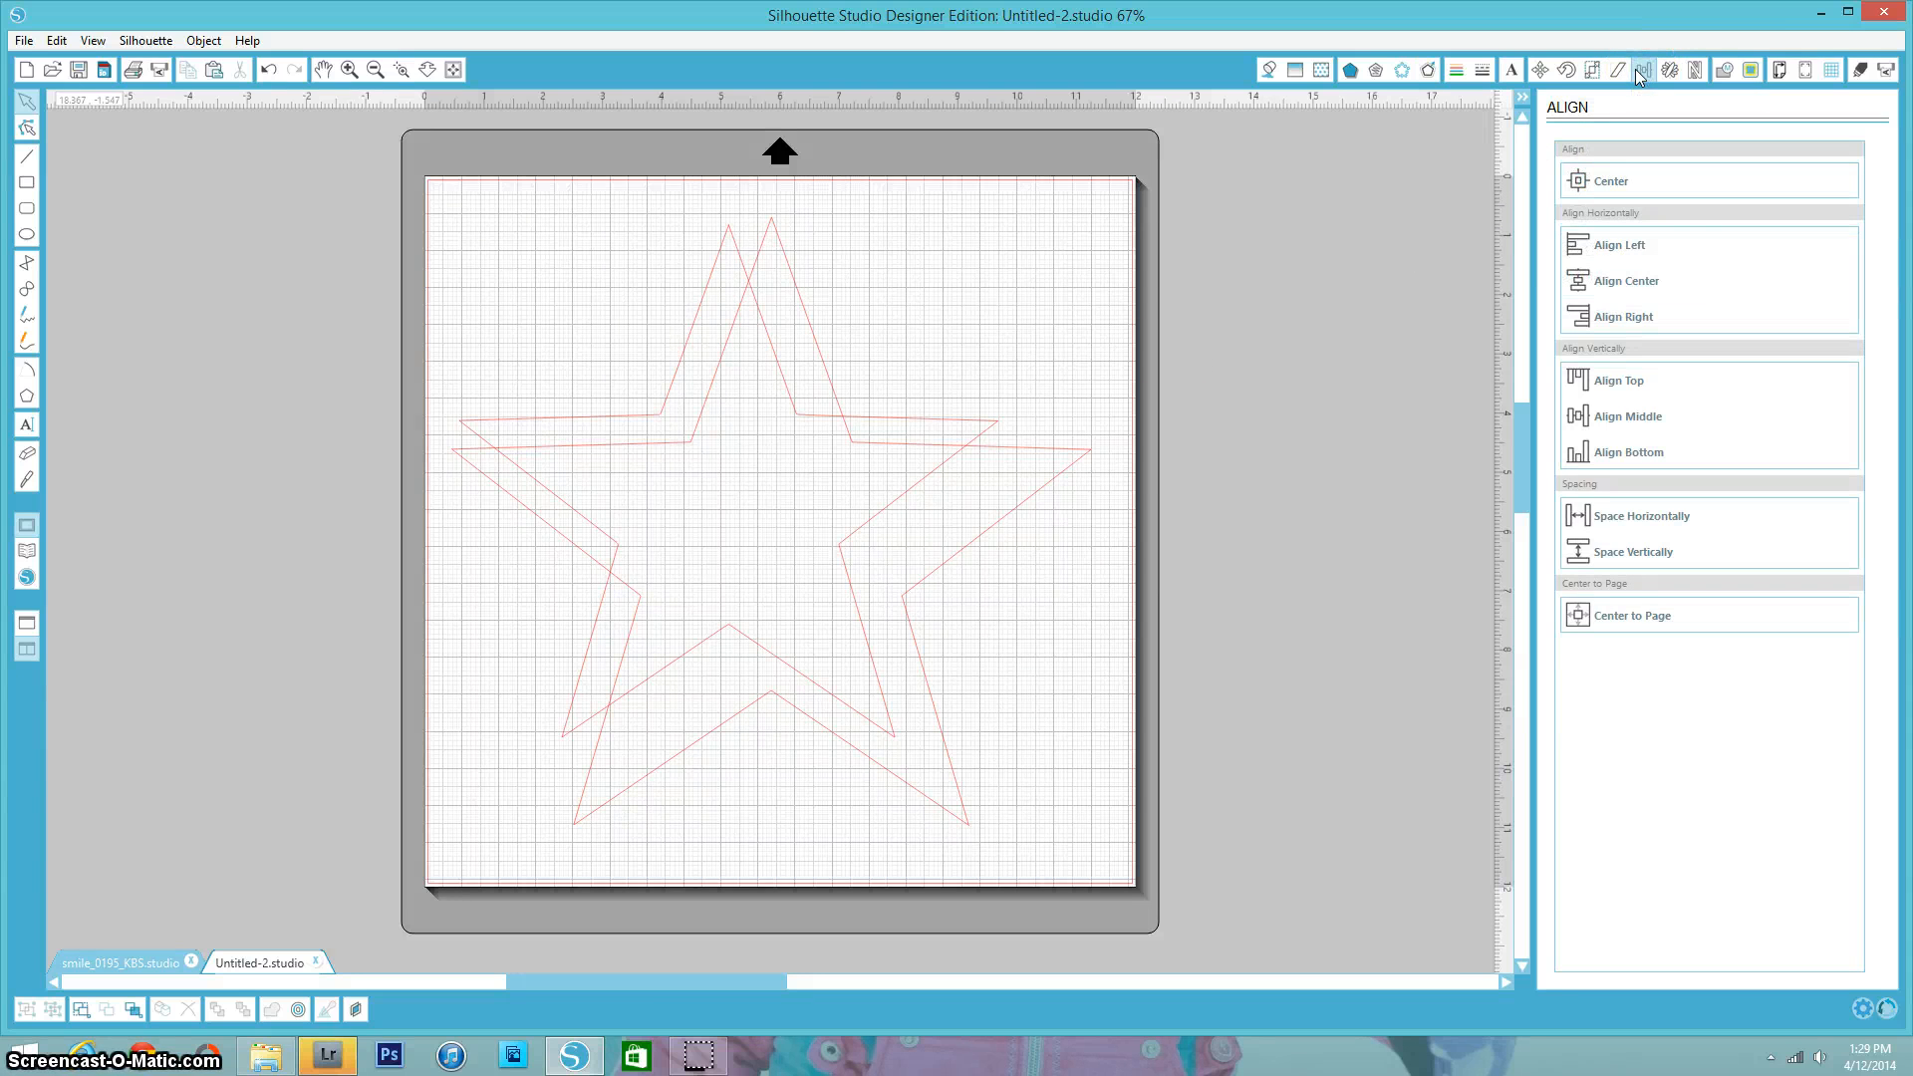
{"action": "left_click", "coordinate": [934, 736]}
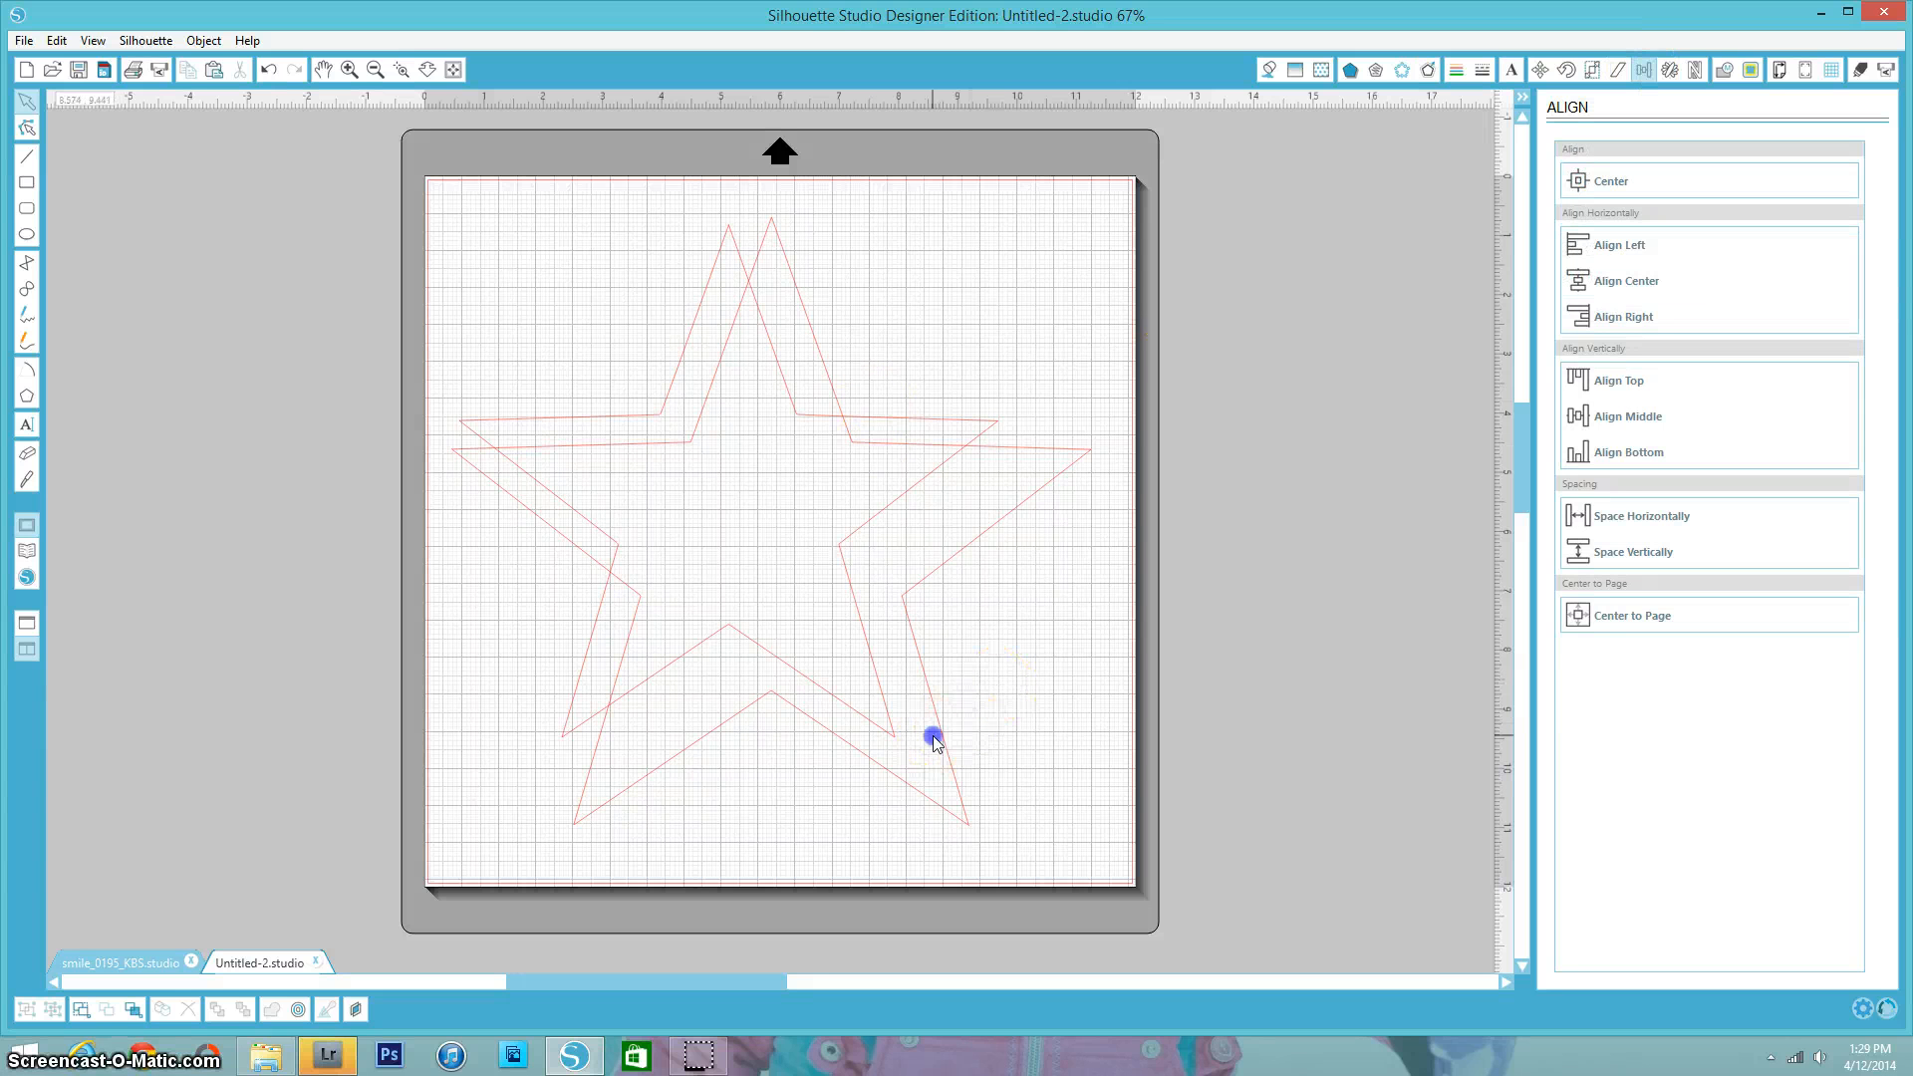
{"action": "left_click", "coordinate": [939, 735]}
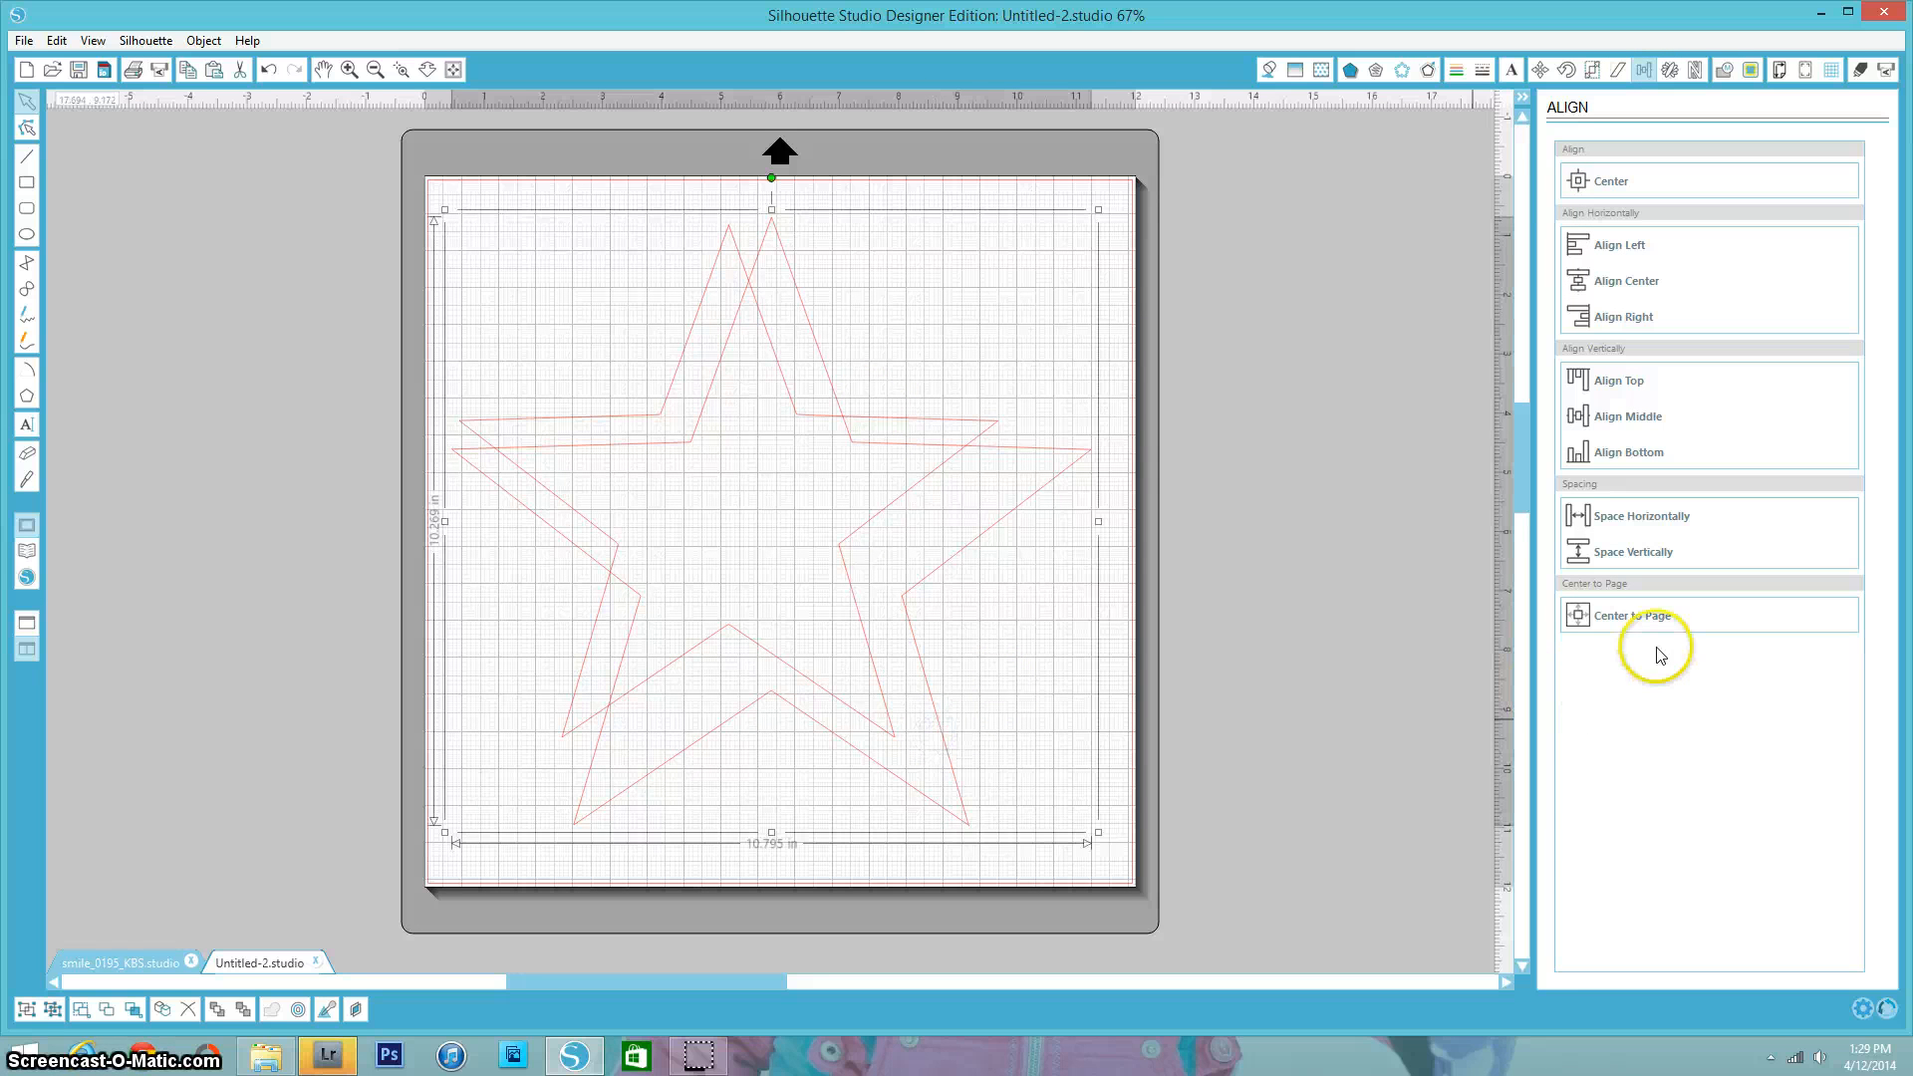
{"action": "left_click", "coordinate": [1636, 617]}
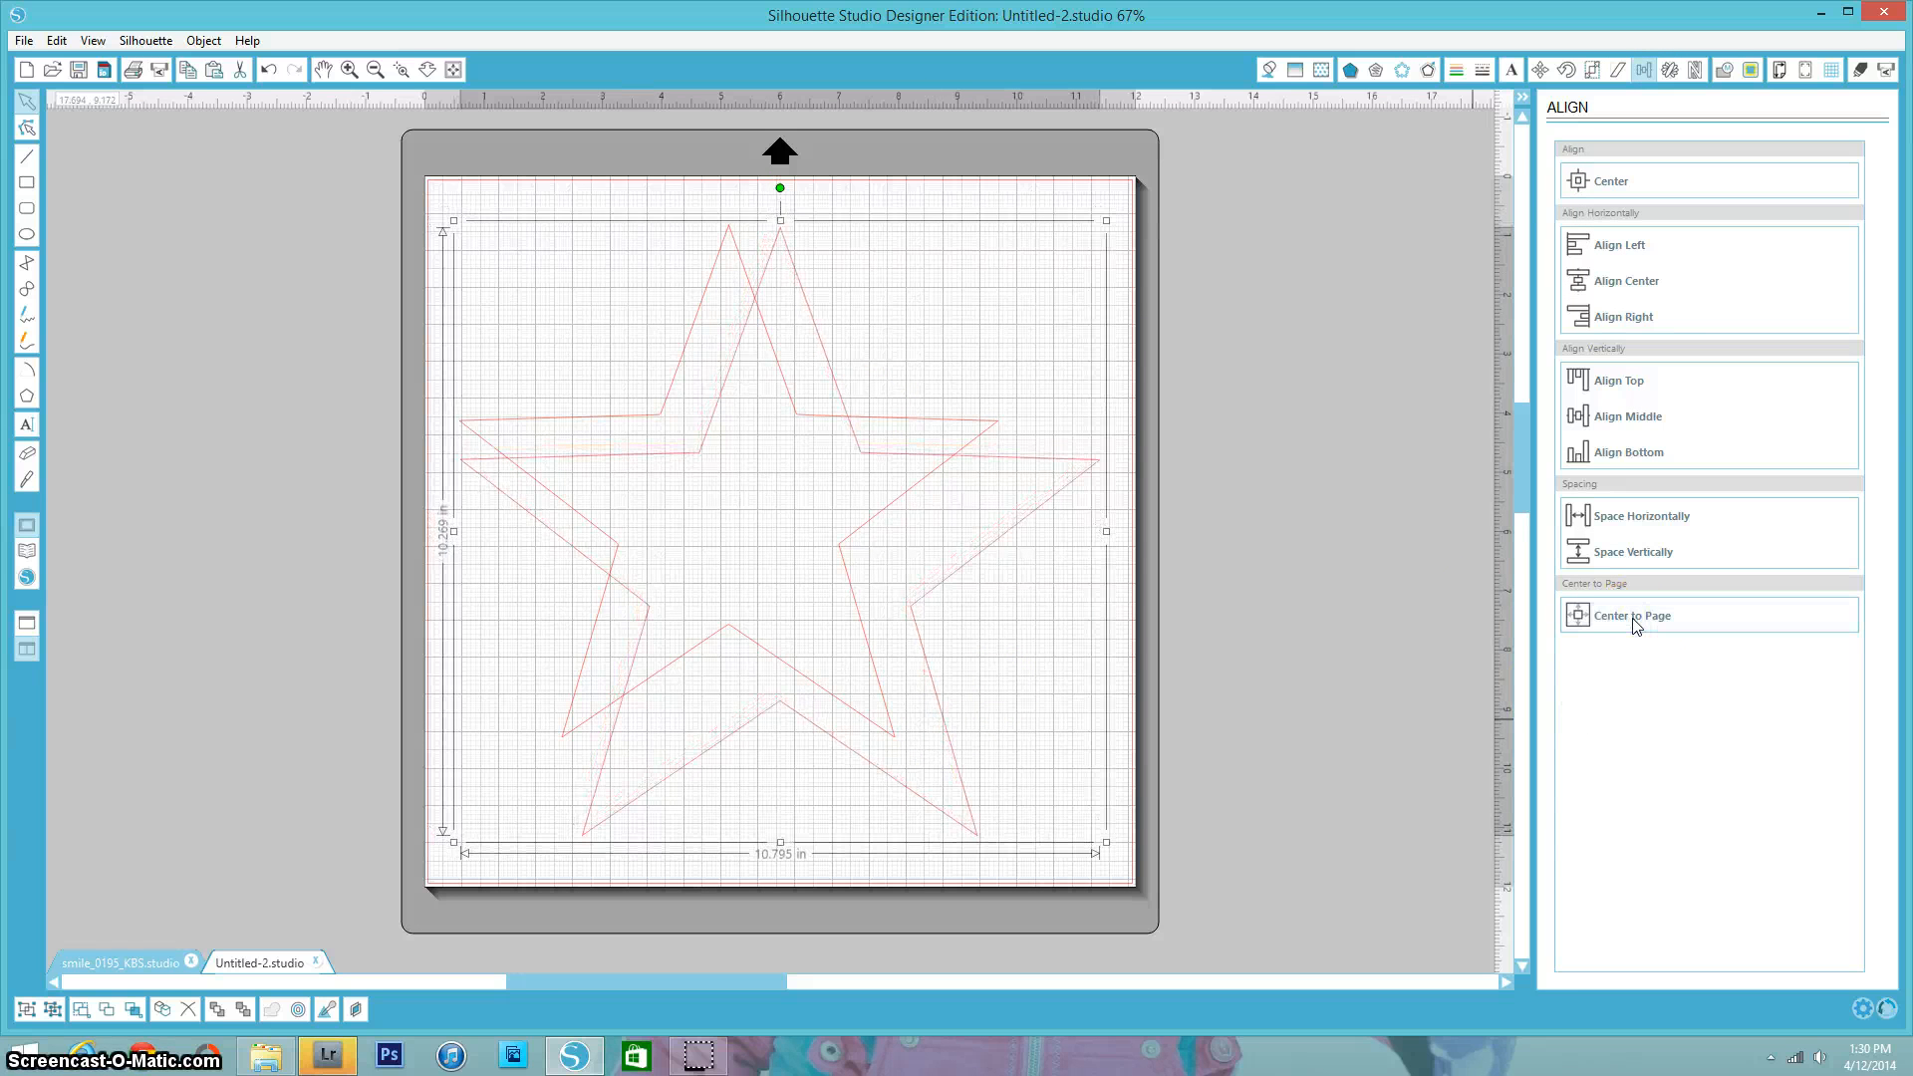
- Center the smaller star on the page, then select both stars together
{"action": "left_click", "coordinate": [880, 728]}
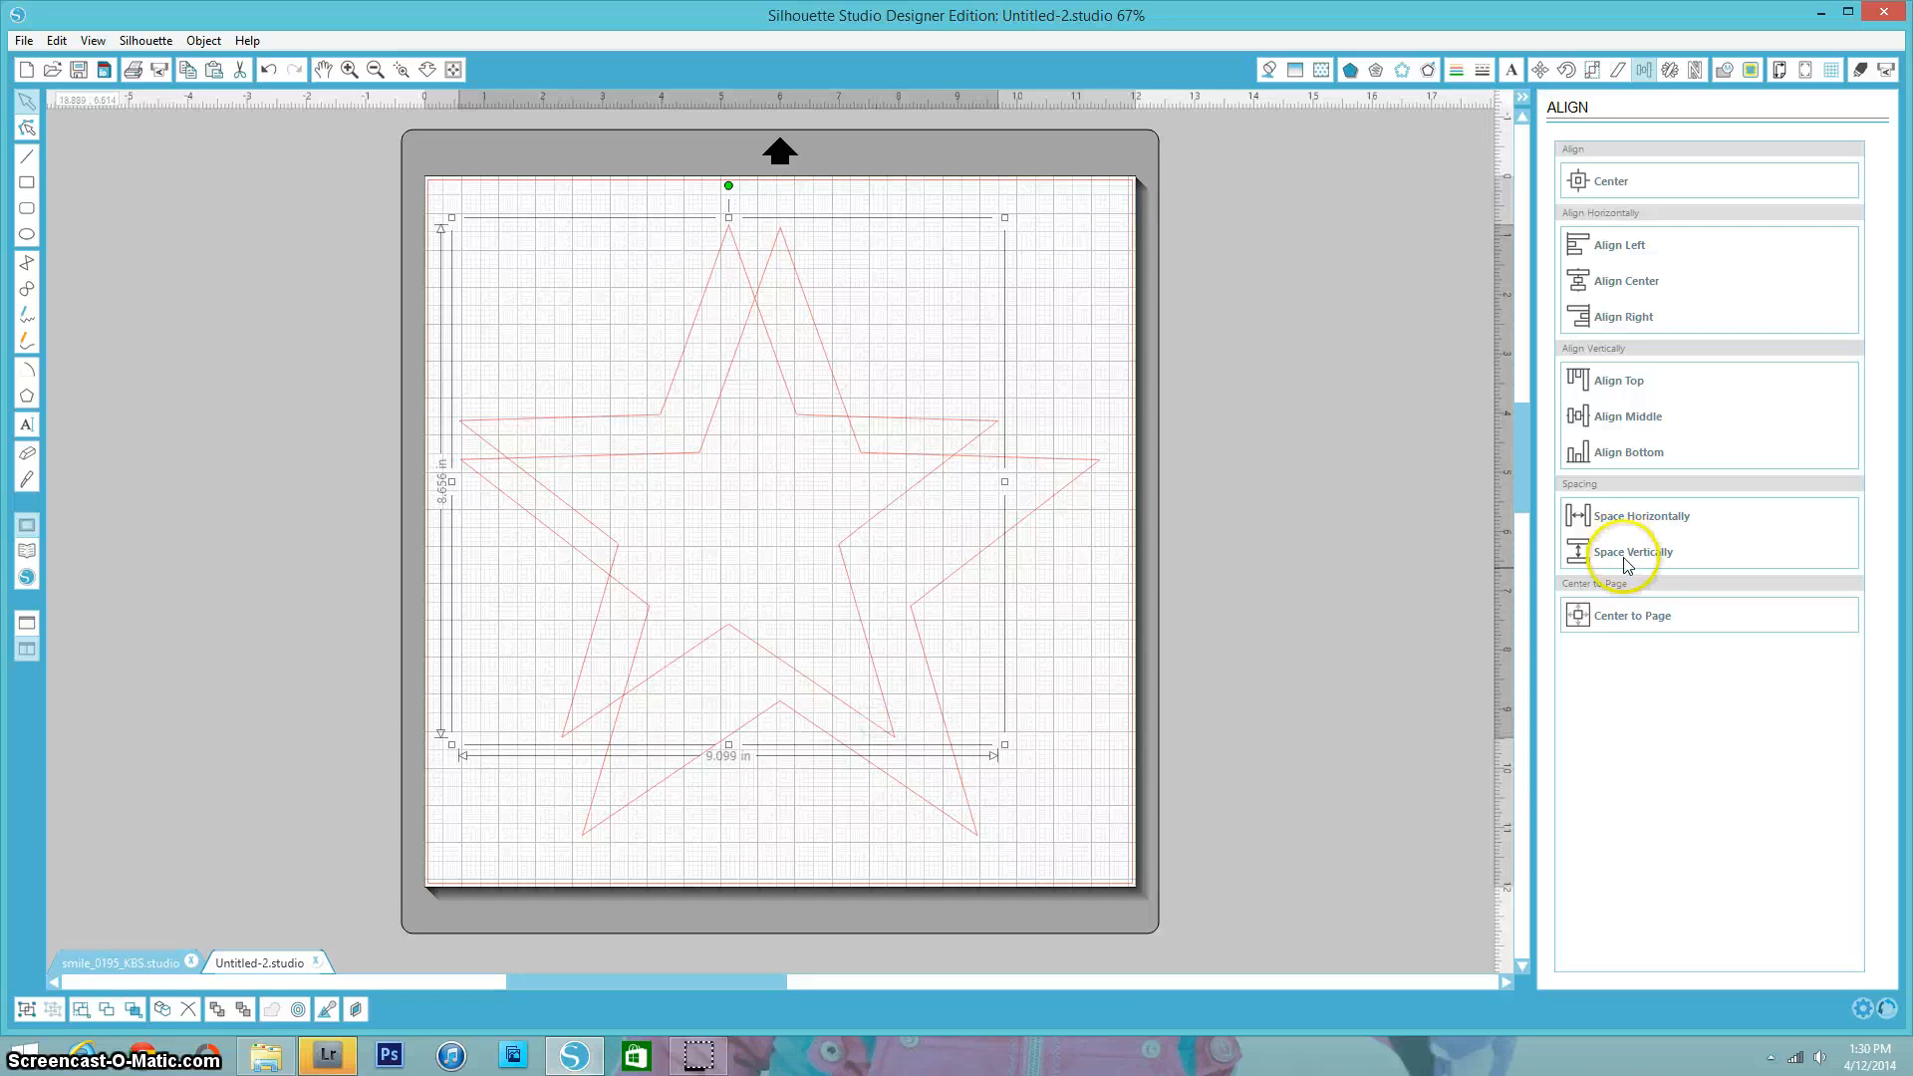
{"action": "left_click", "coordinate": [1632, 618]}
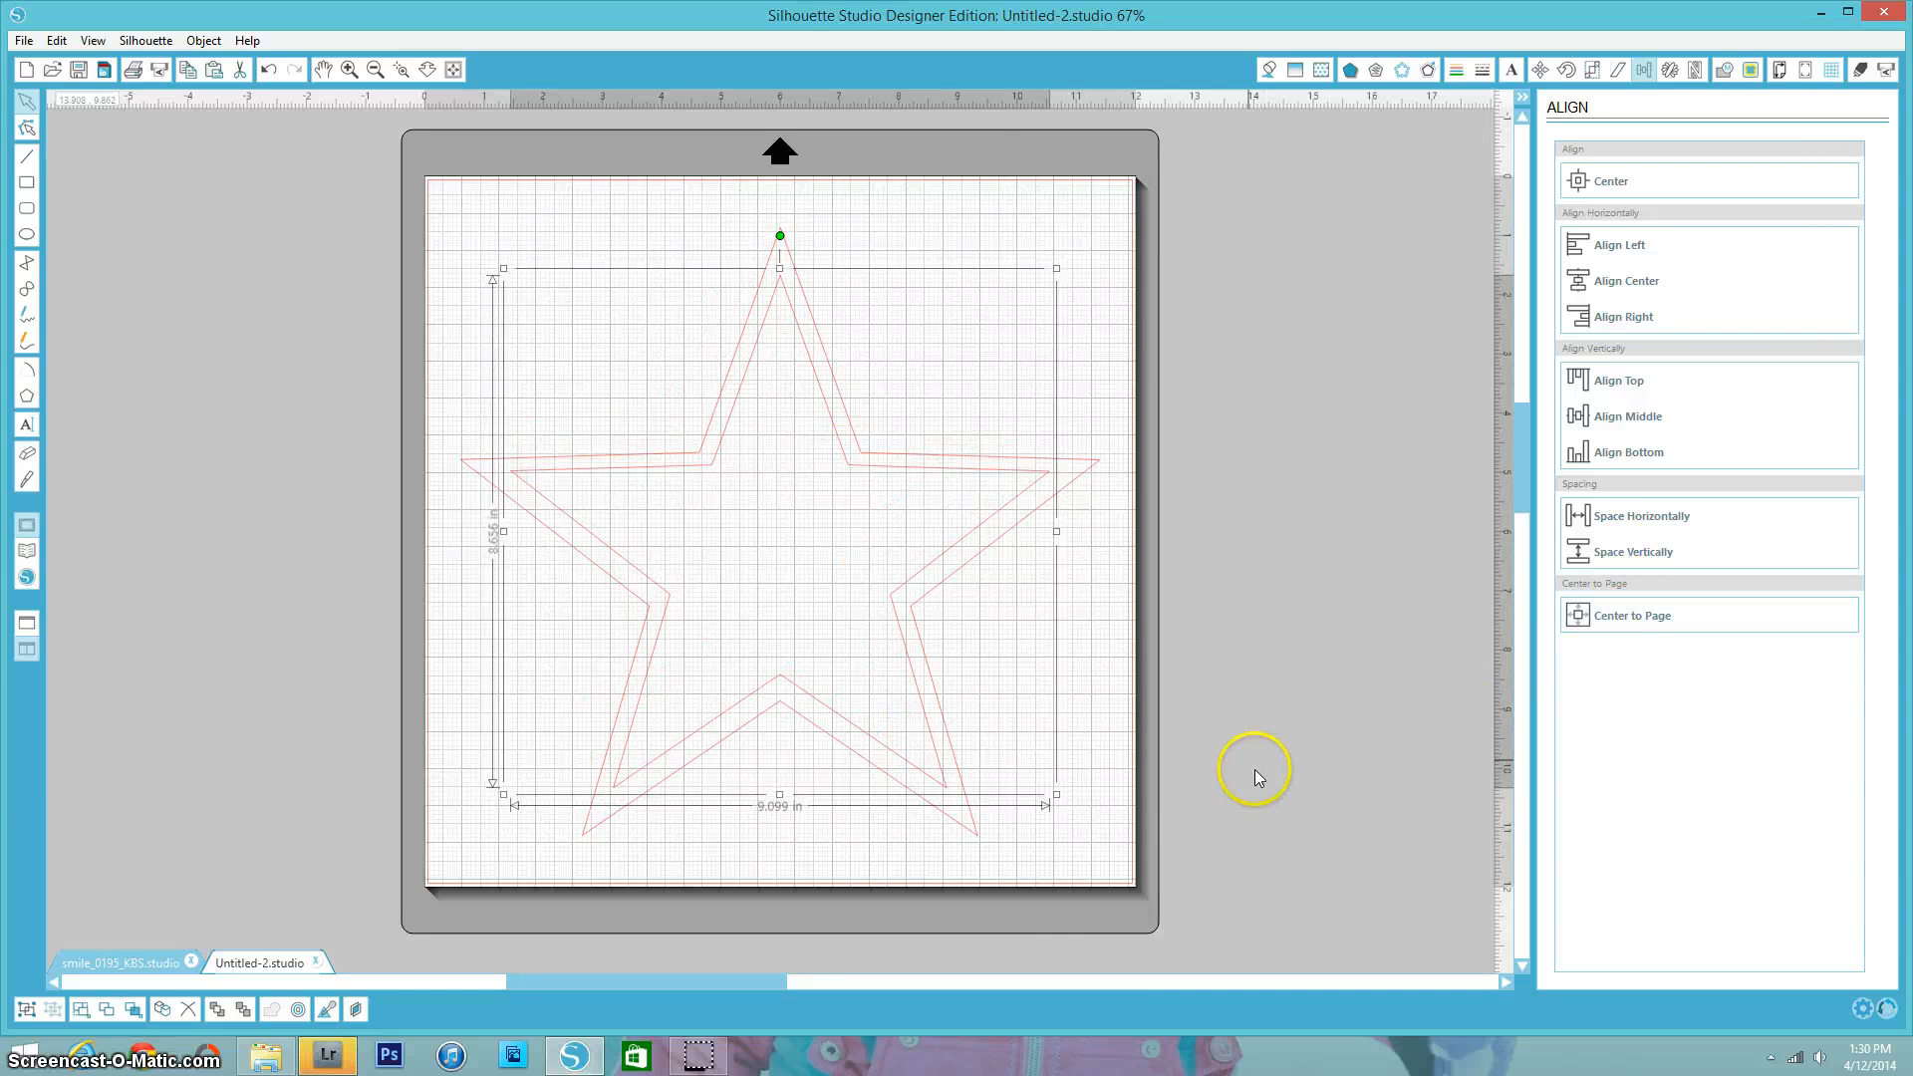
{"action": "left_click", "coordinate": [1030, 867]}
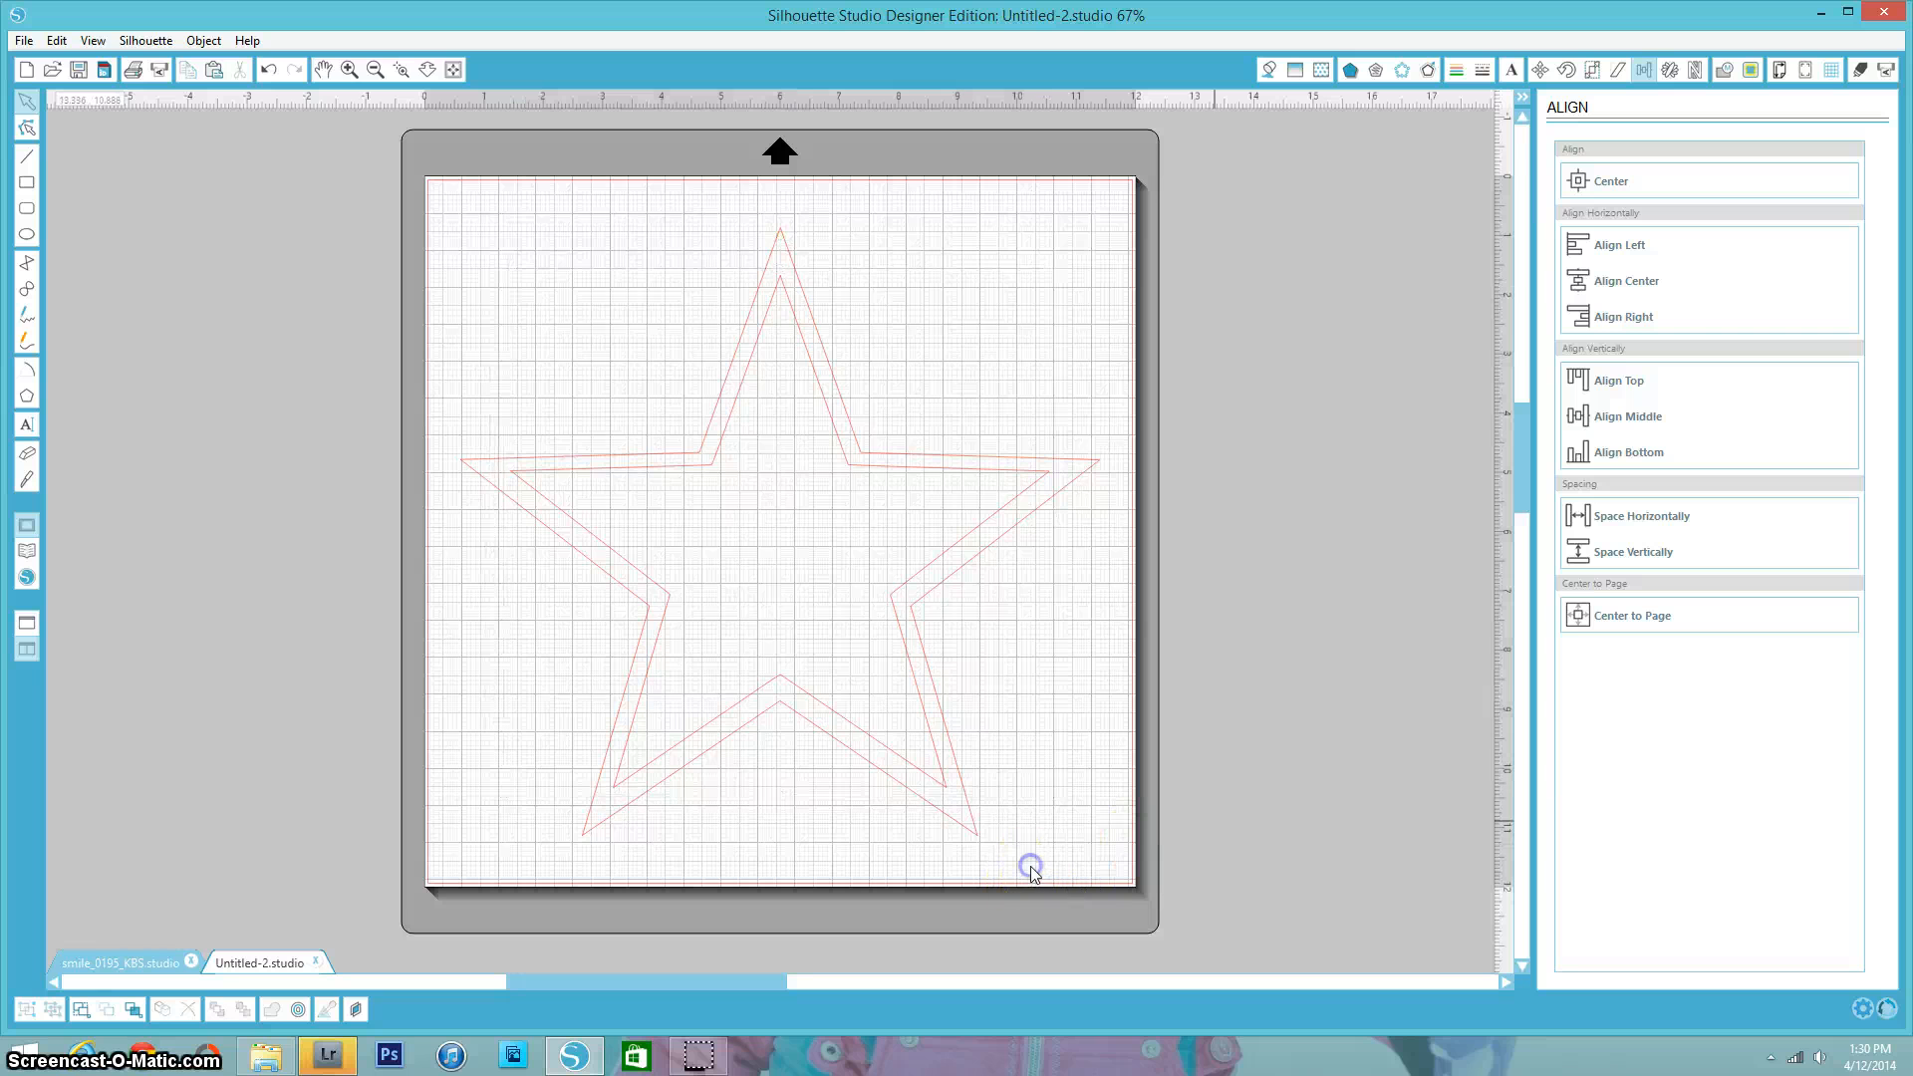
{"action": "left_click_drag", "start_coordinate": [1046, 845], "coordinate": [365, 205]}
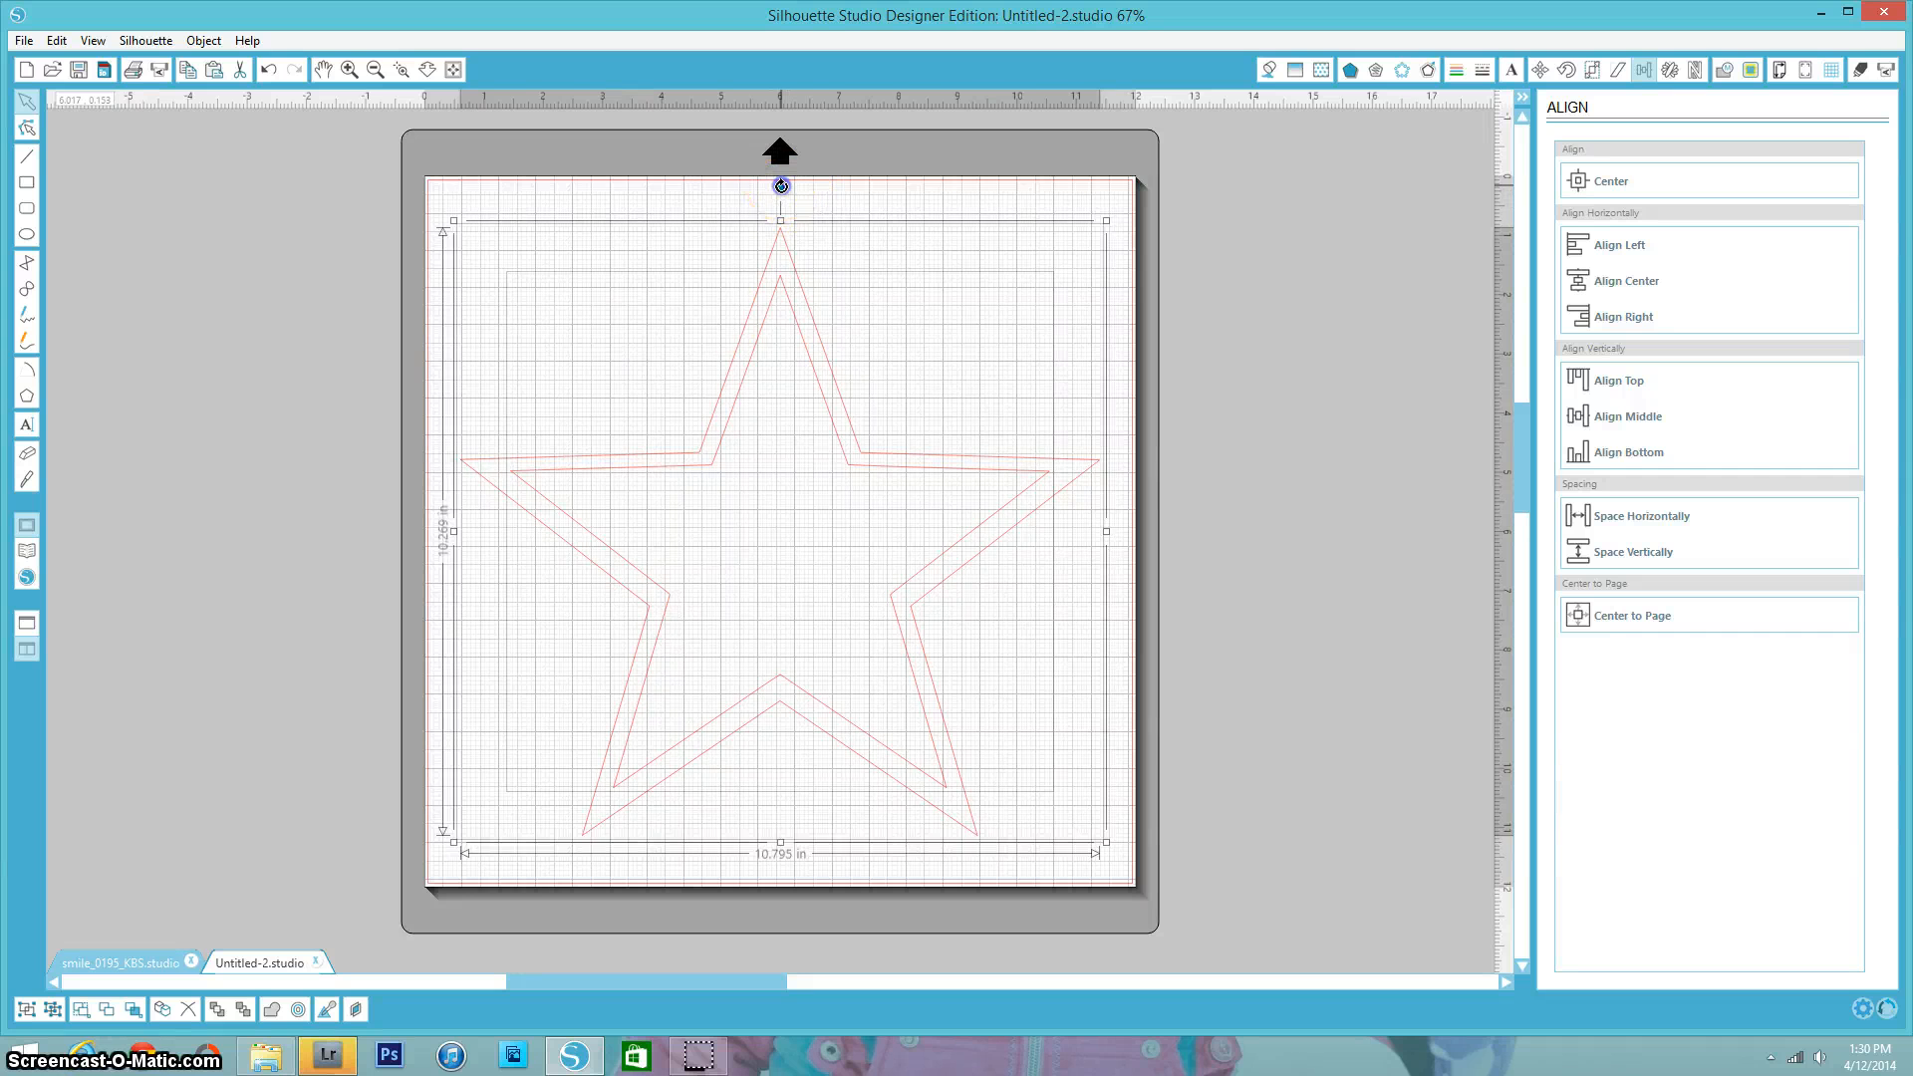
- Rotate both stars slightly and enlarge them together to about 11.5 in wide
{"action": "left_click_drag", "start_coordinate": [781, 186], "coordinate": [716, 189]}
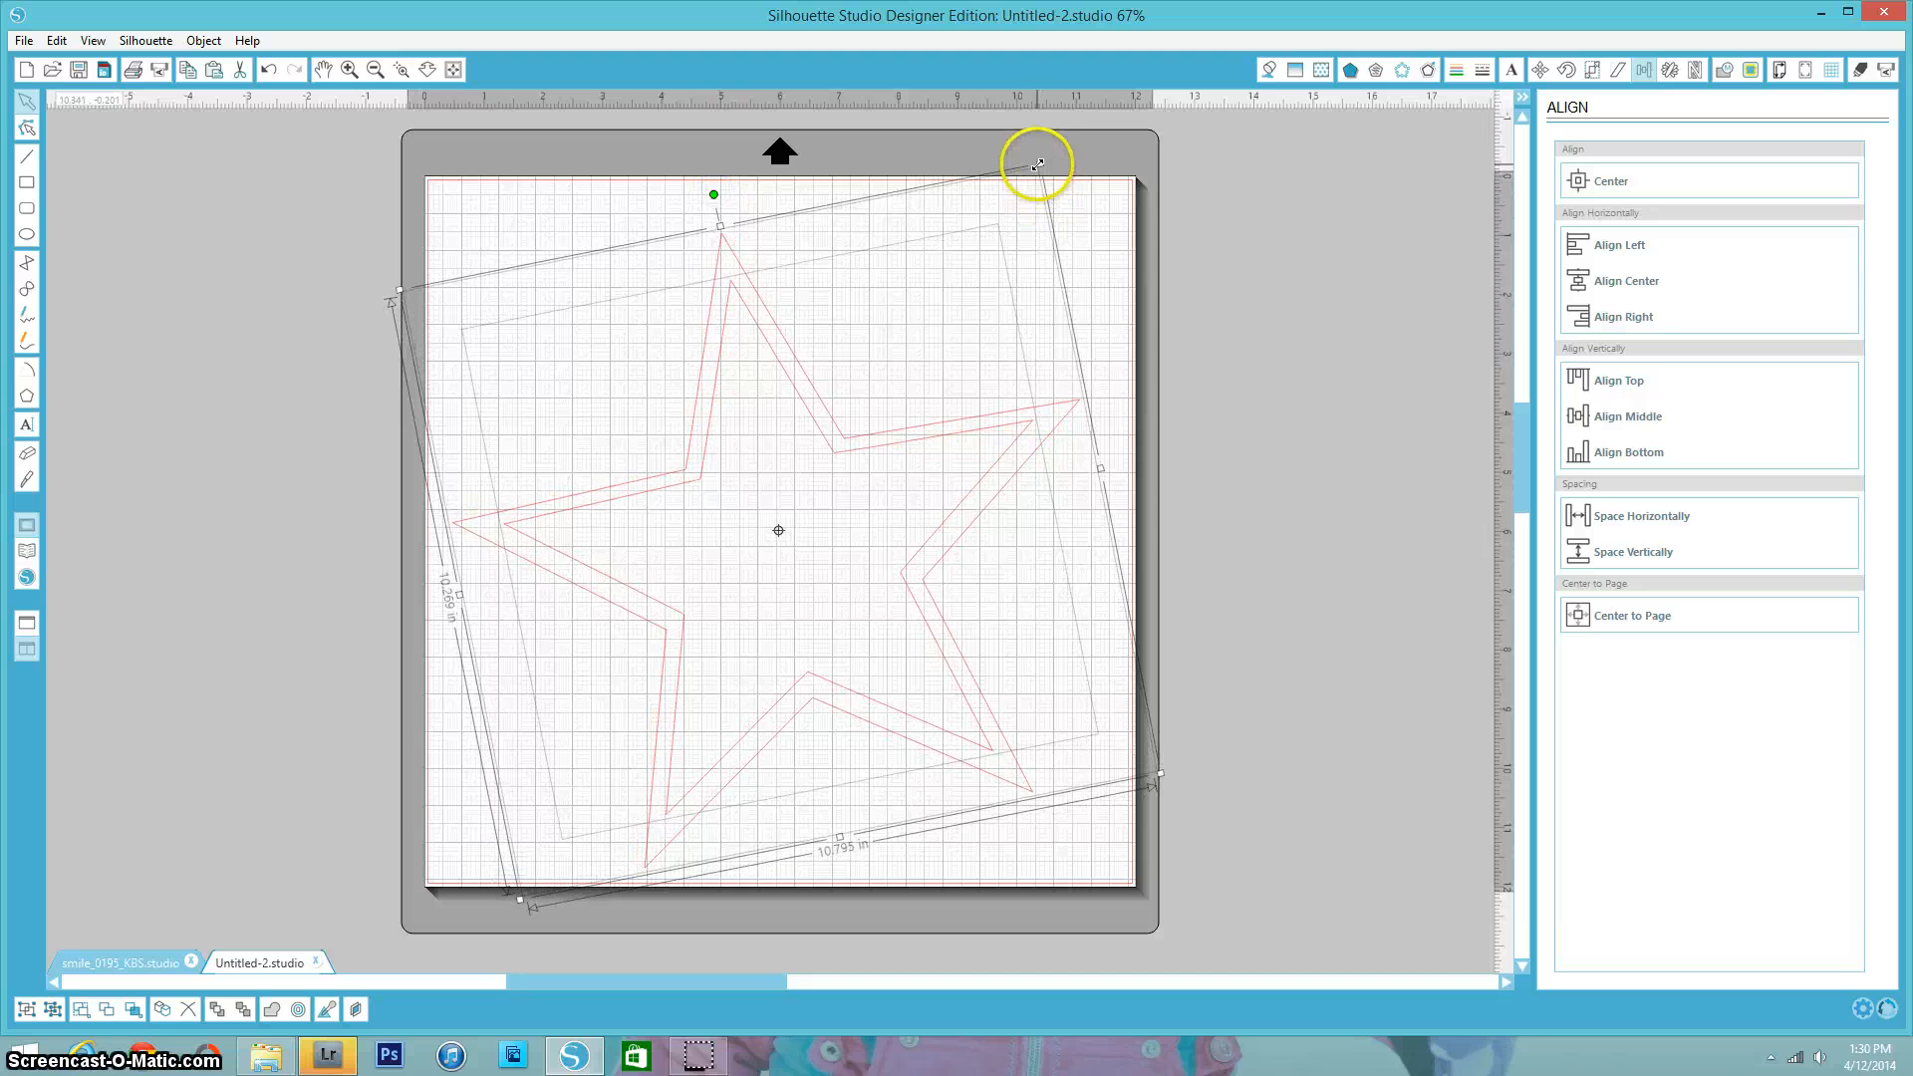
{"action": "left_click_drag", "start_coordinate": [1037, 163], "coordinate": [1081, 125]}
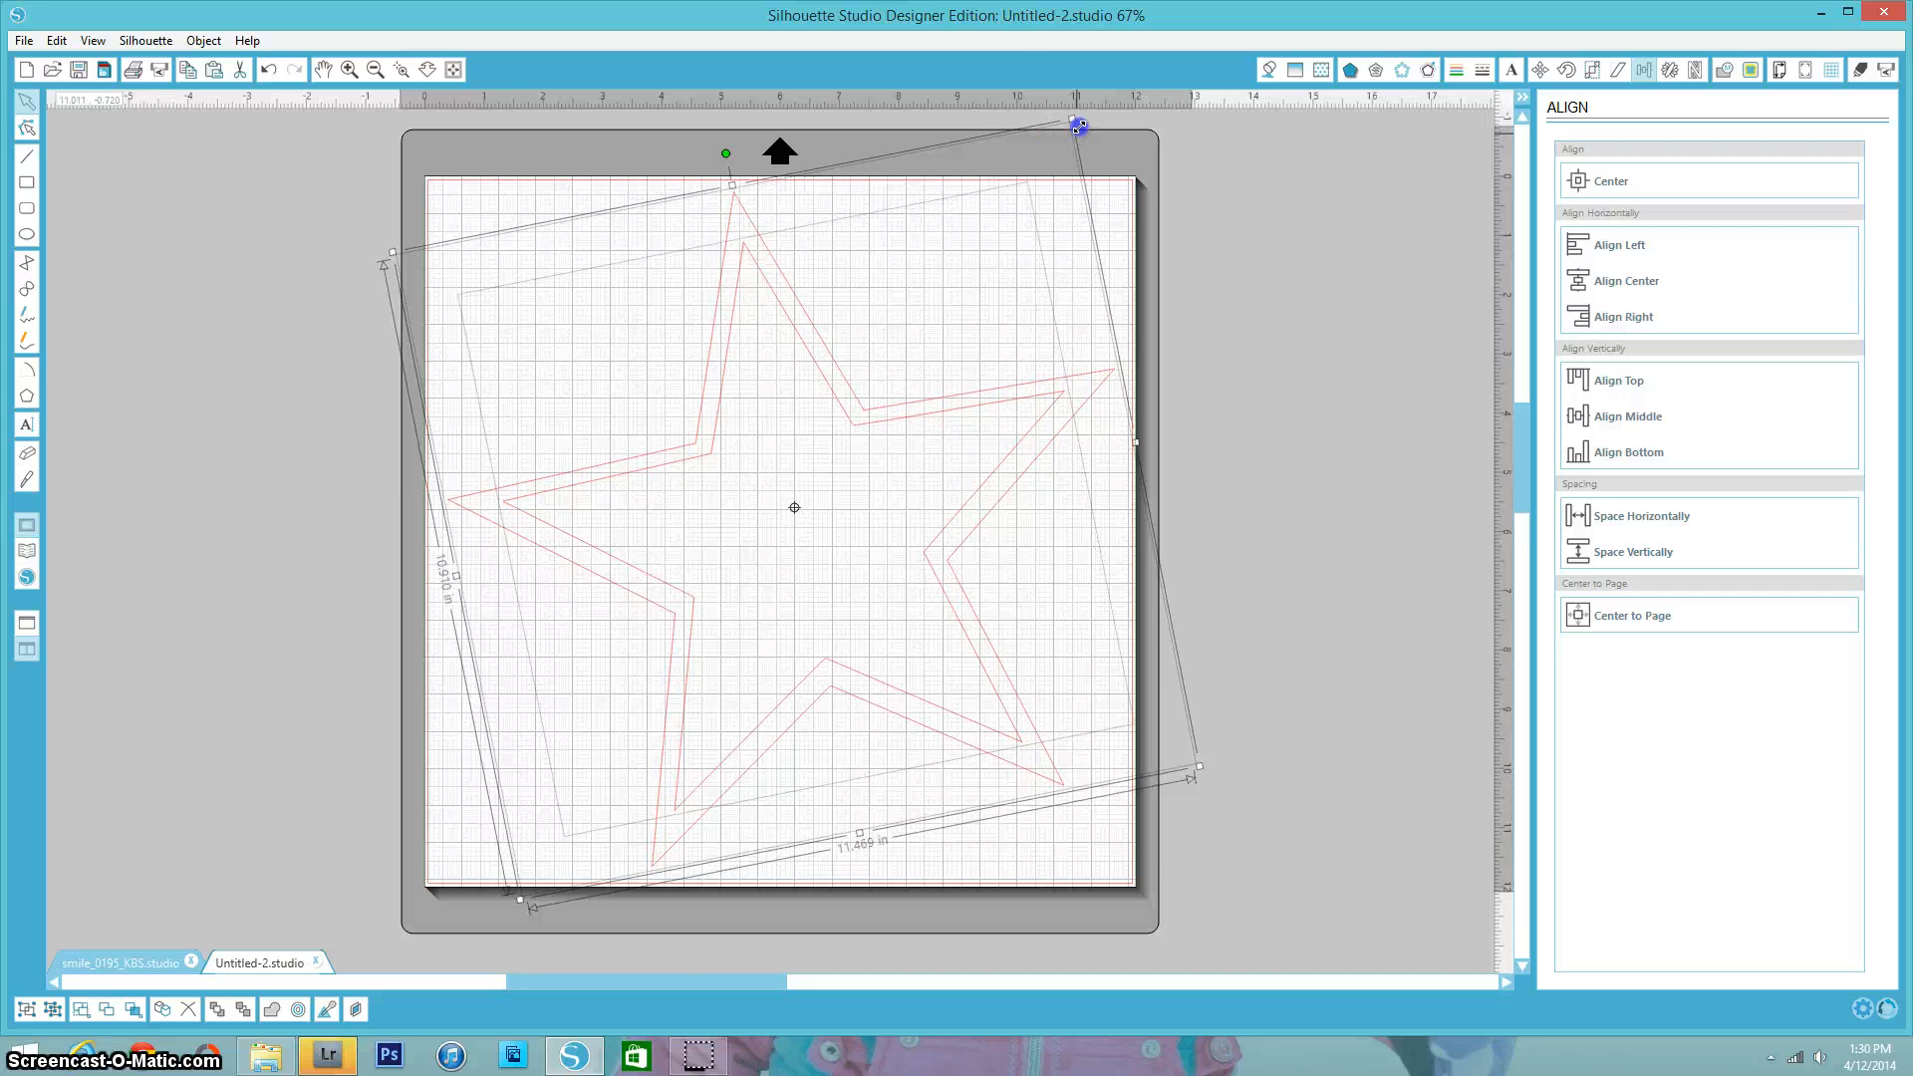
{"action": "left_click", "coordinate": [415, 668]}
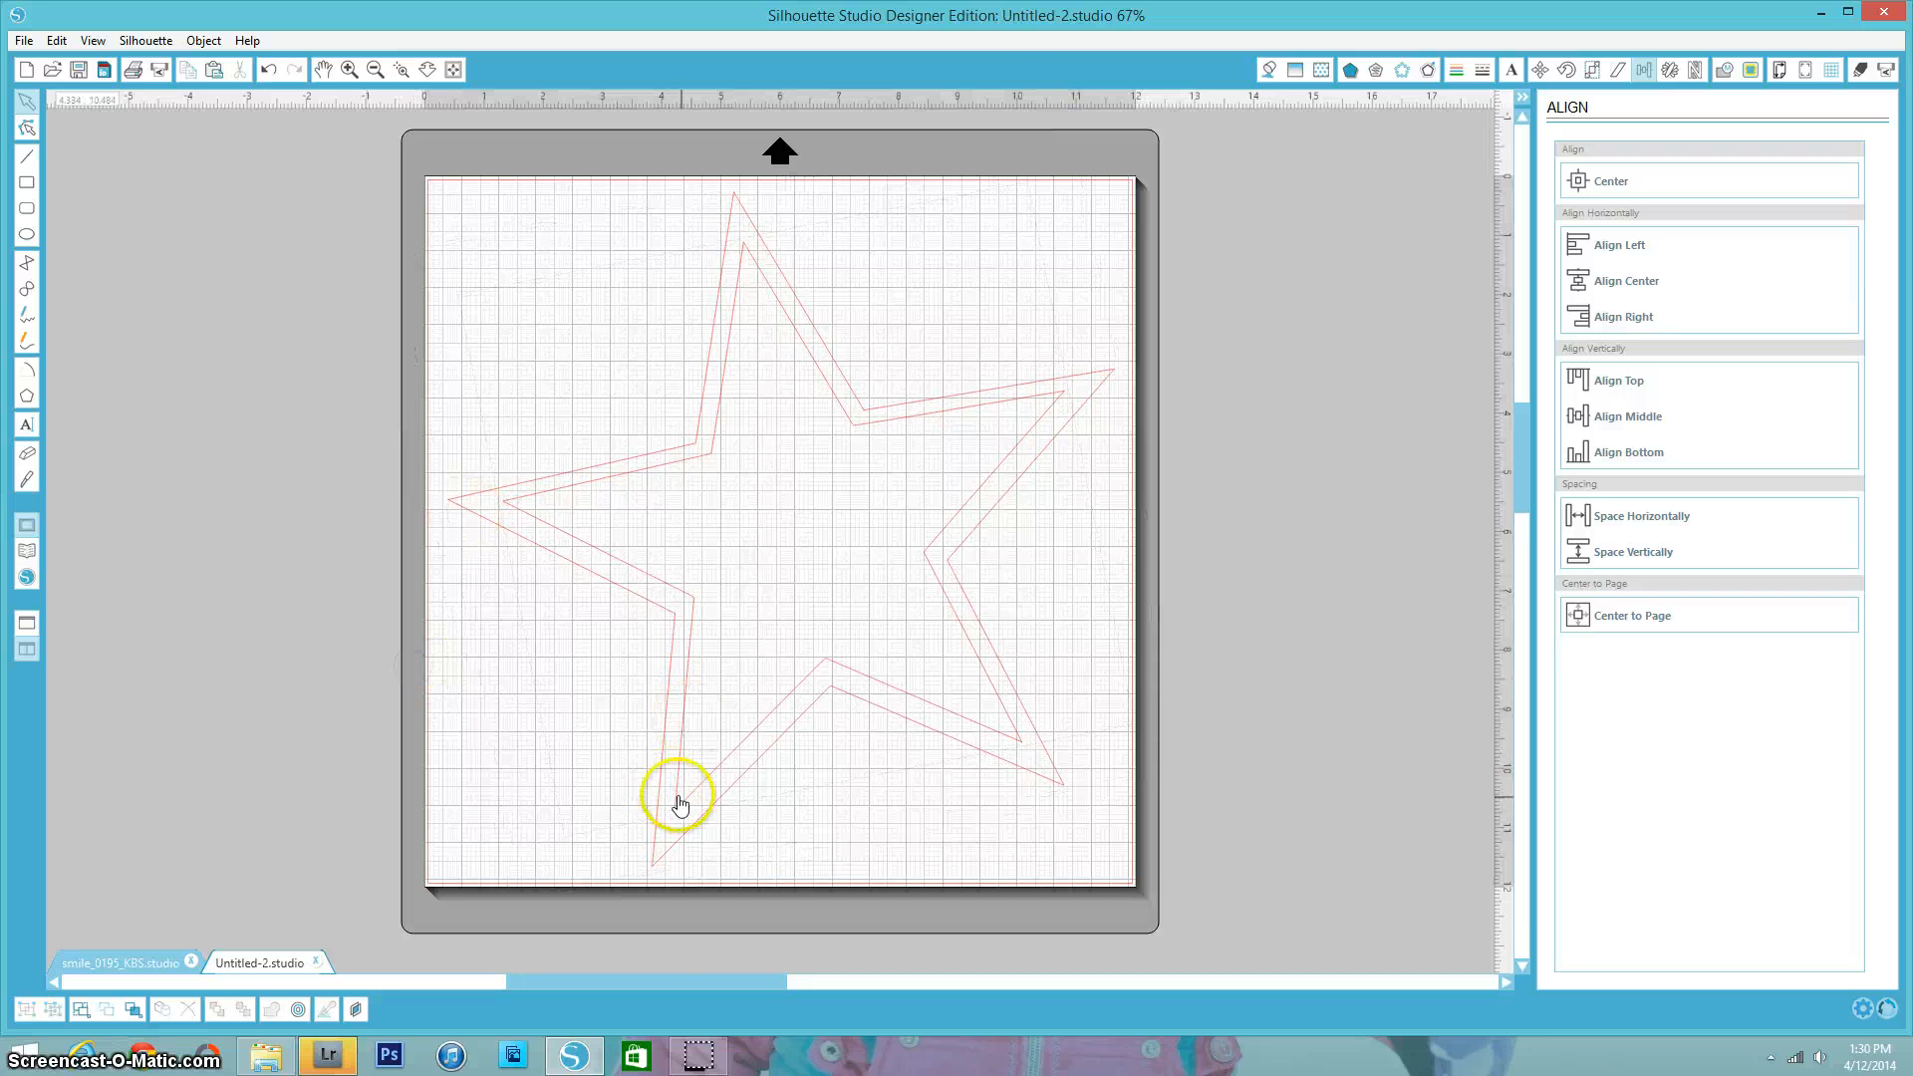
{"action": "left_click", "coordinate": [831, 665]}
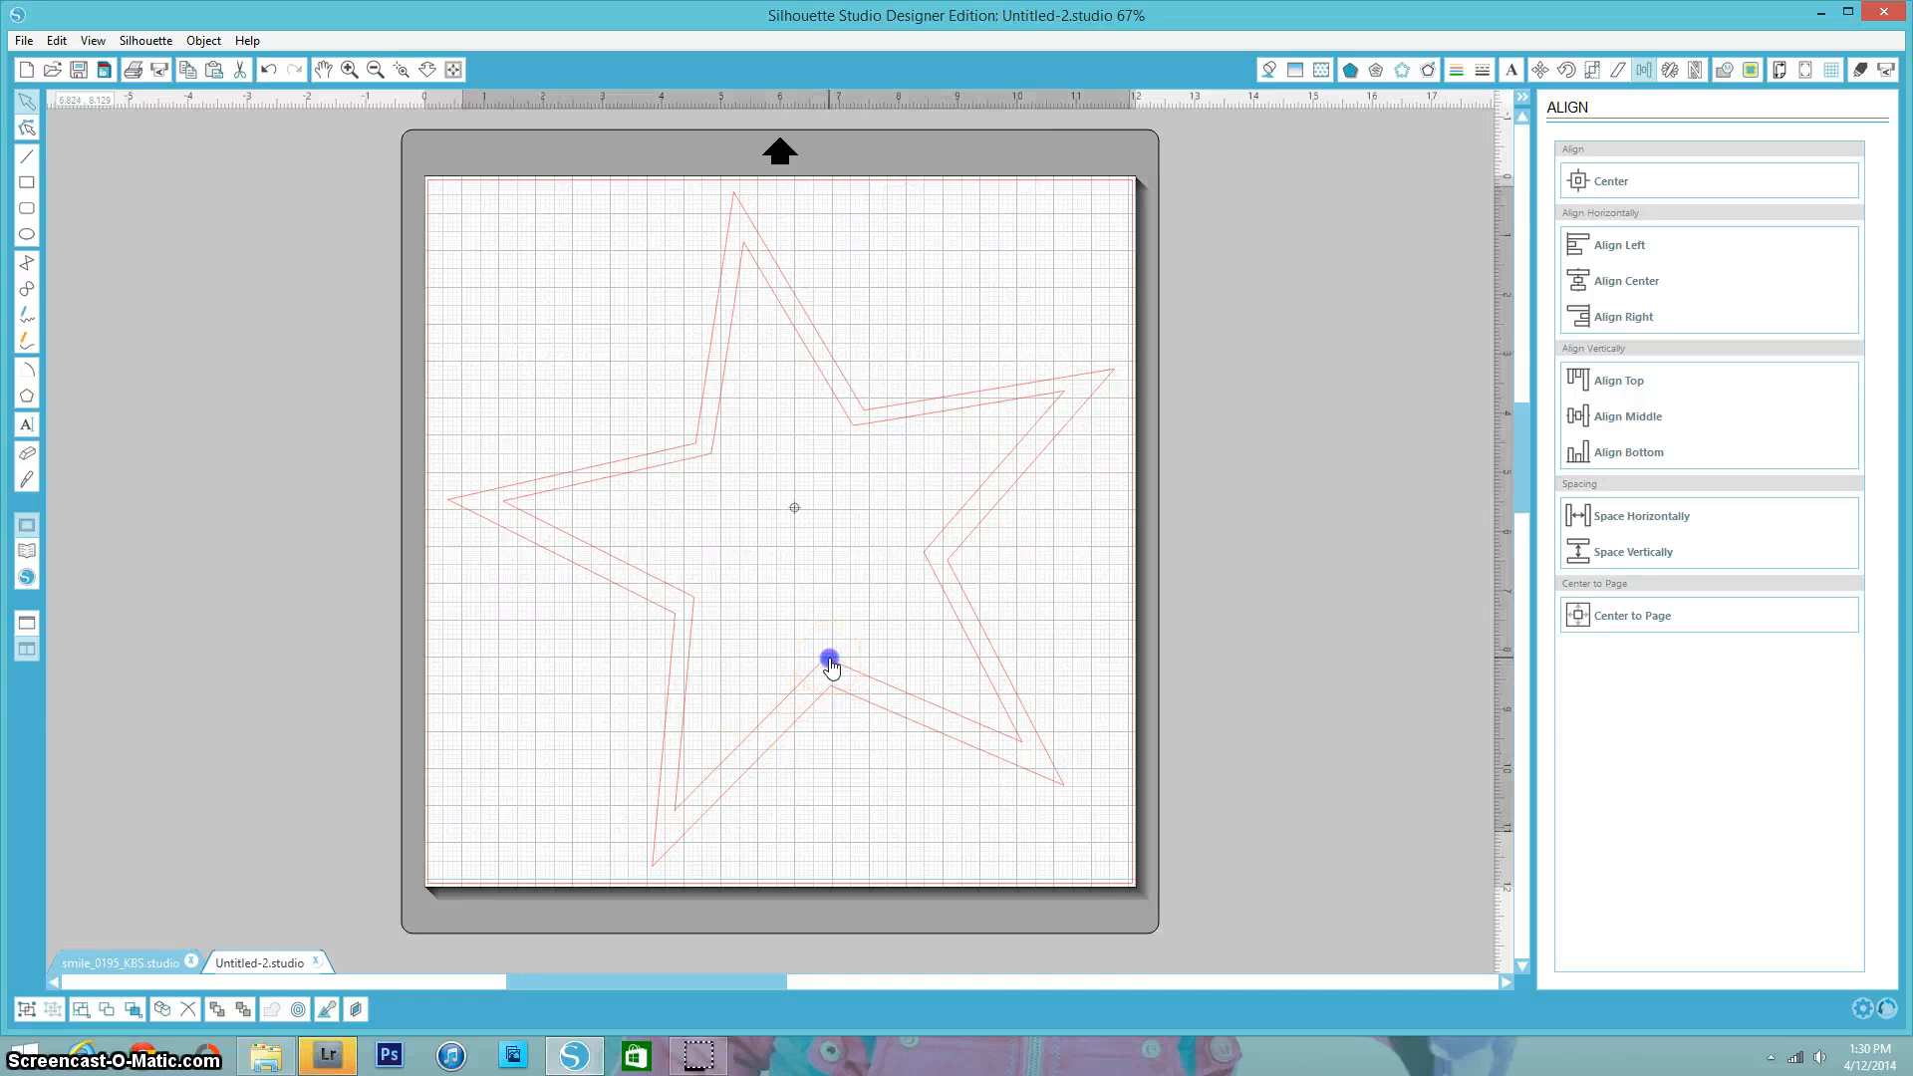
{"action": "left_click_drag", "start_coordinate": [831, 666], "coordinate": [834, 671]}
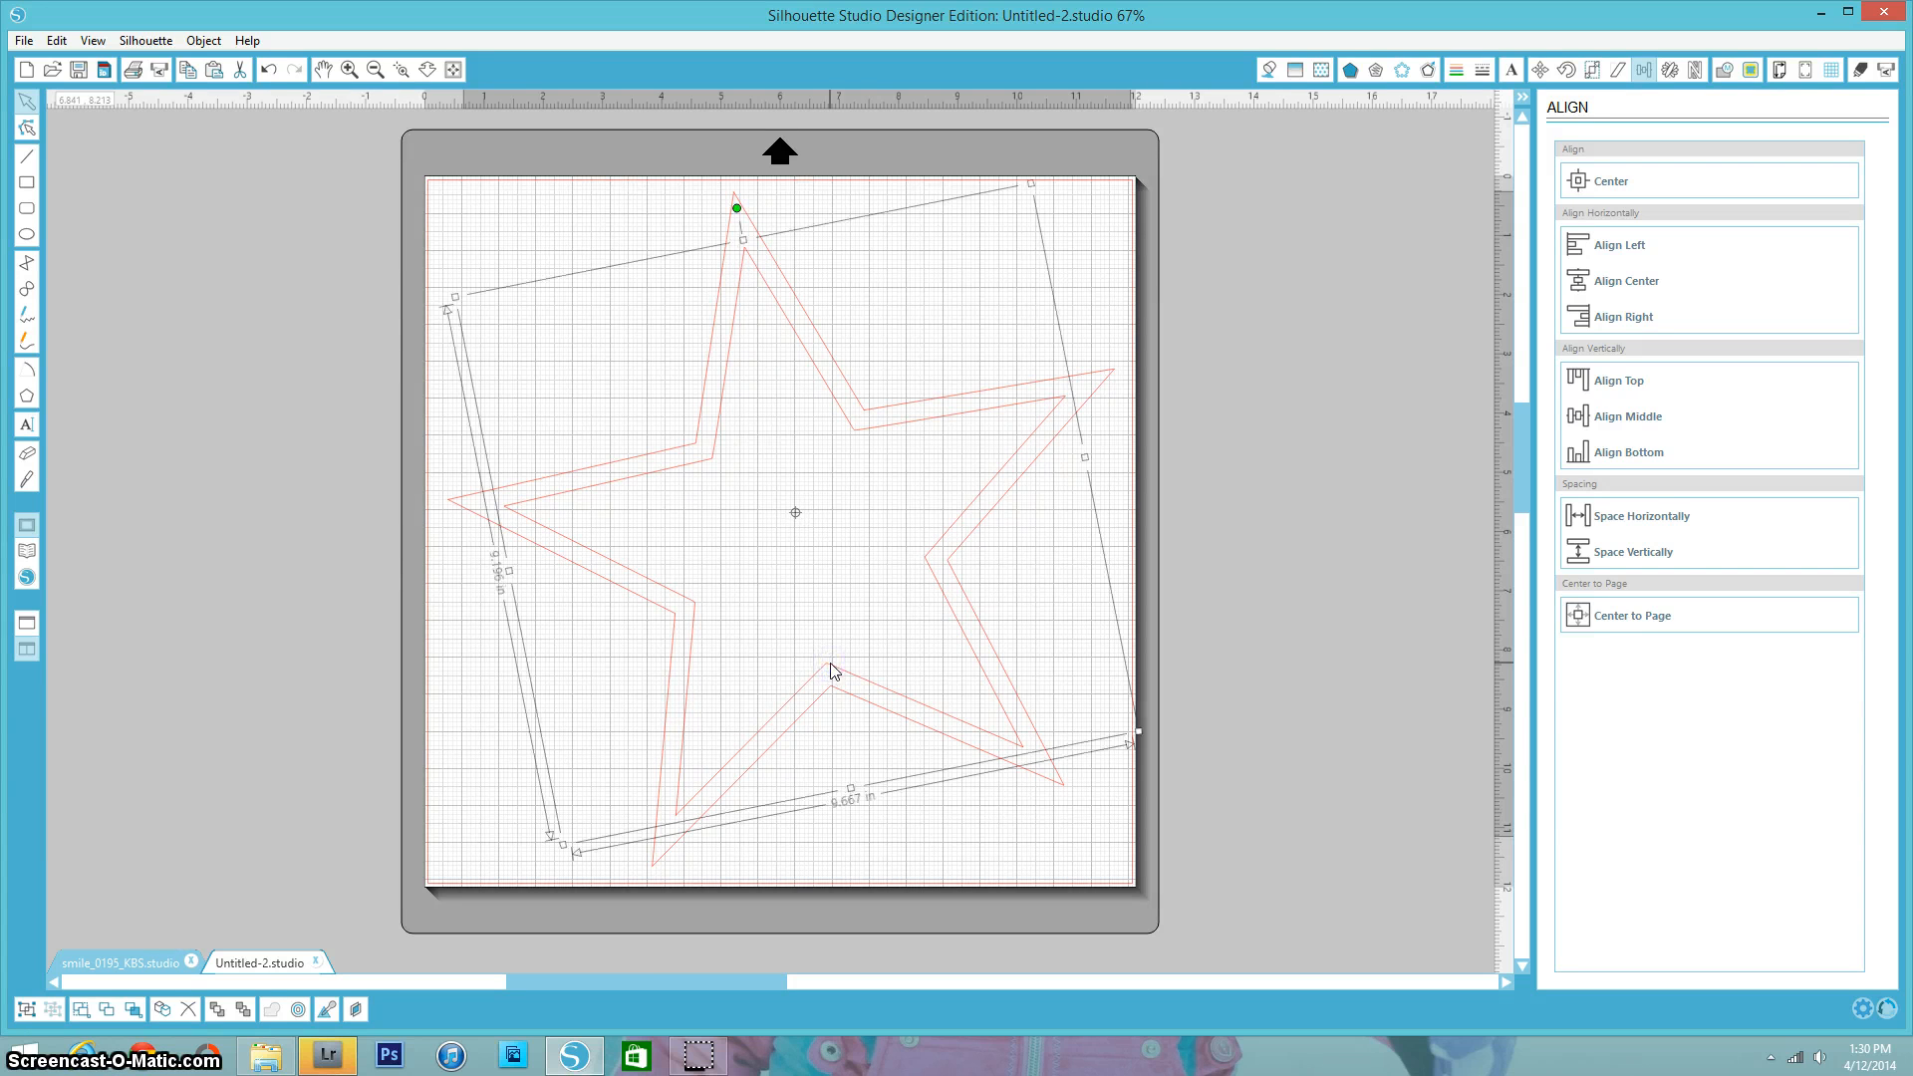
{"action": "left_click", "coordinate": [884, 842]}
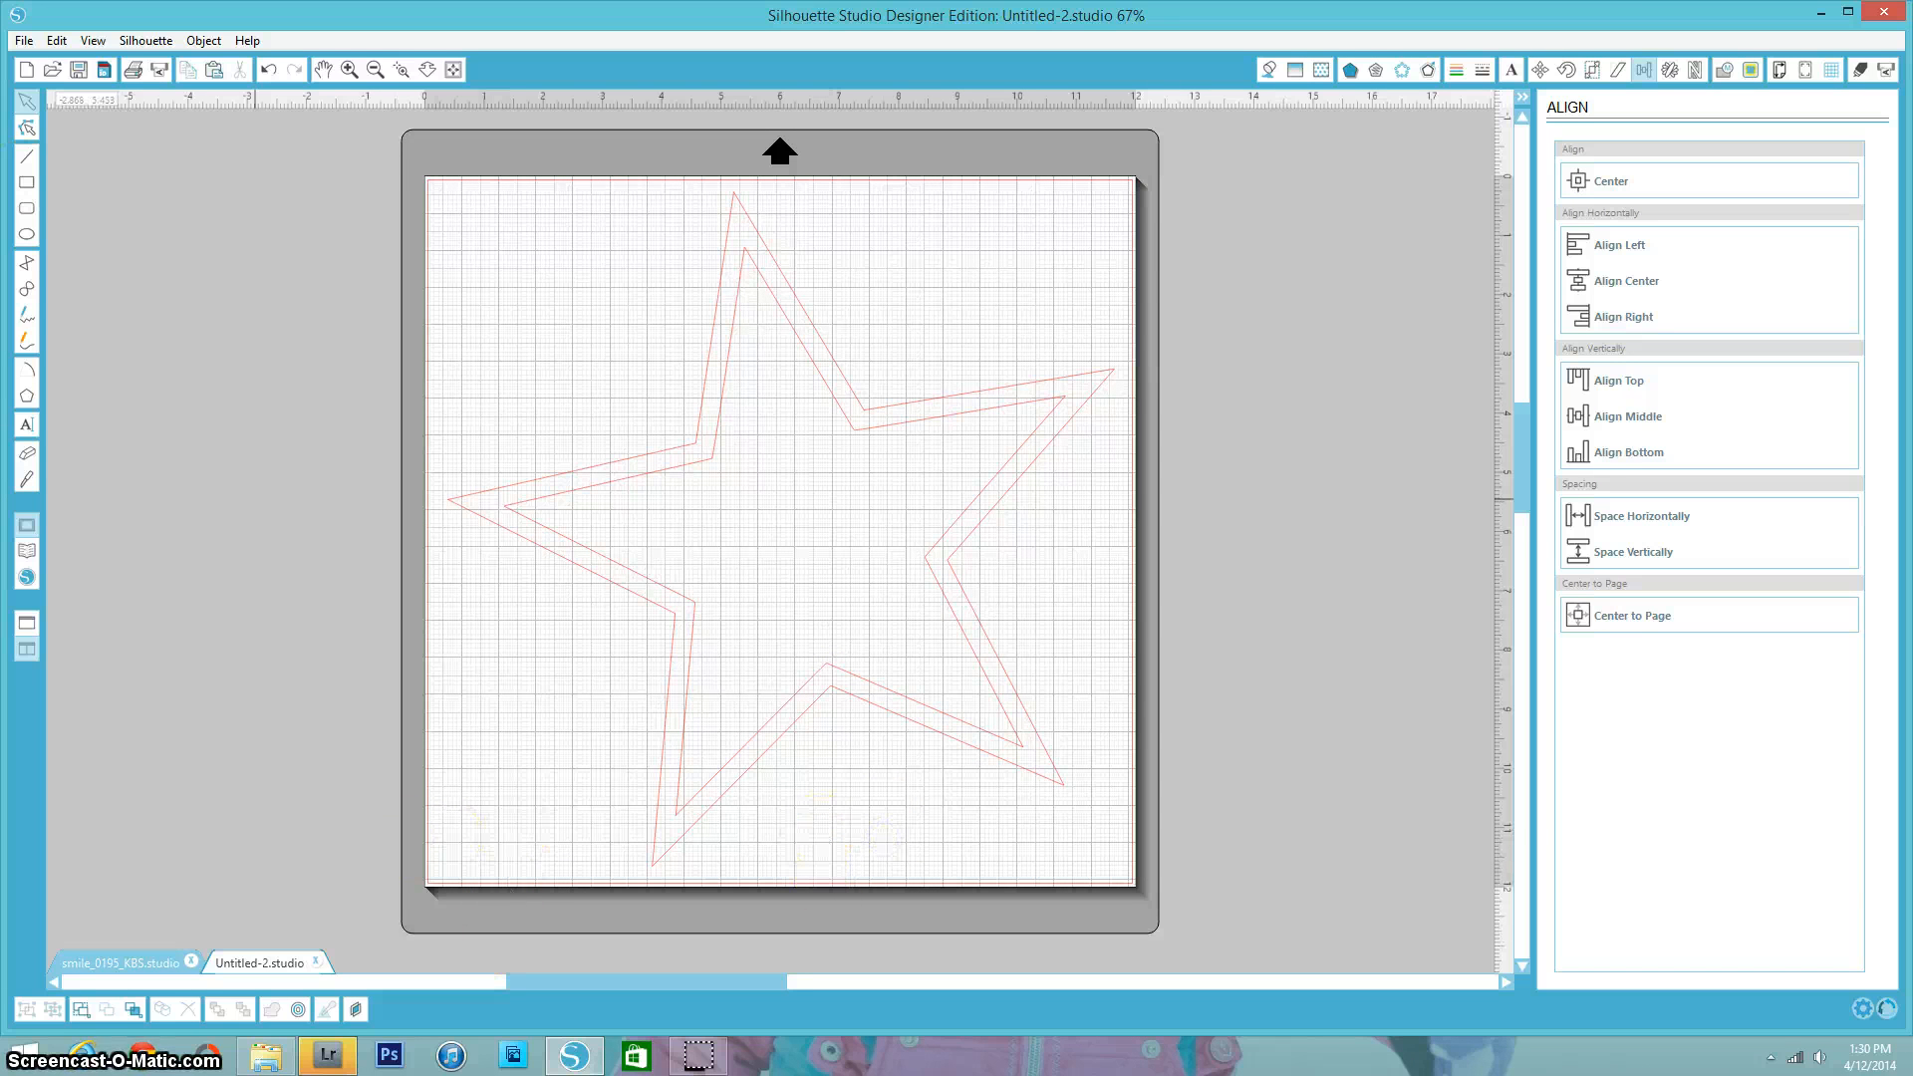
{"action": "left_click", "coordinate": [330, 1058]}
- Open the always_0195_KBS SVG file from the SVG folder of the badges download
{"action": "left_click", "coordinate": [24, 41]}
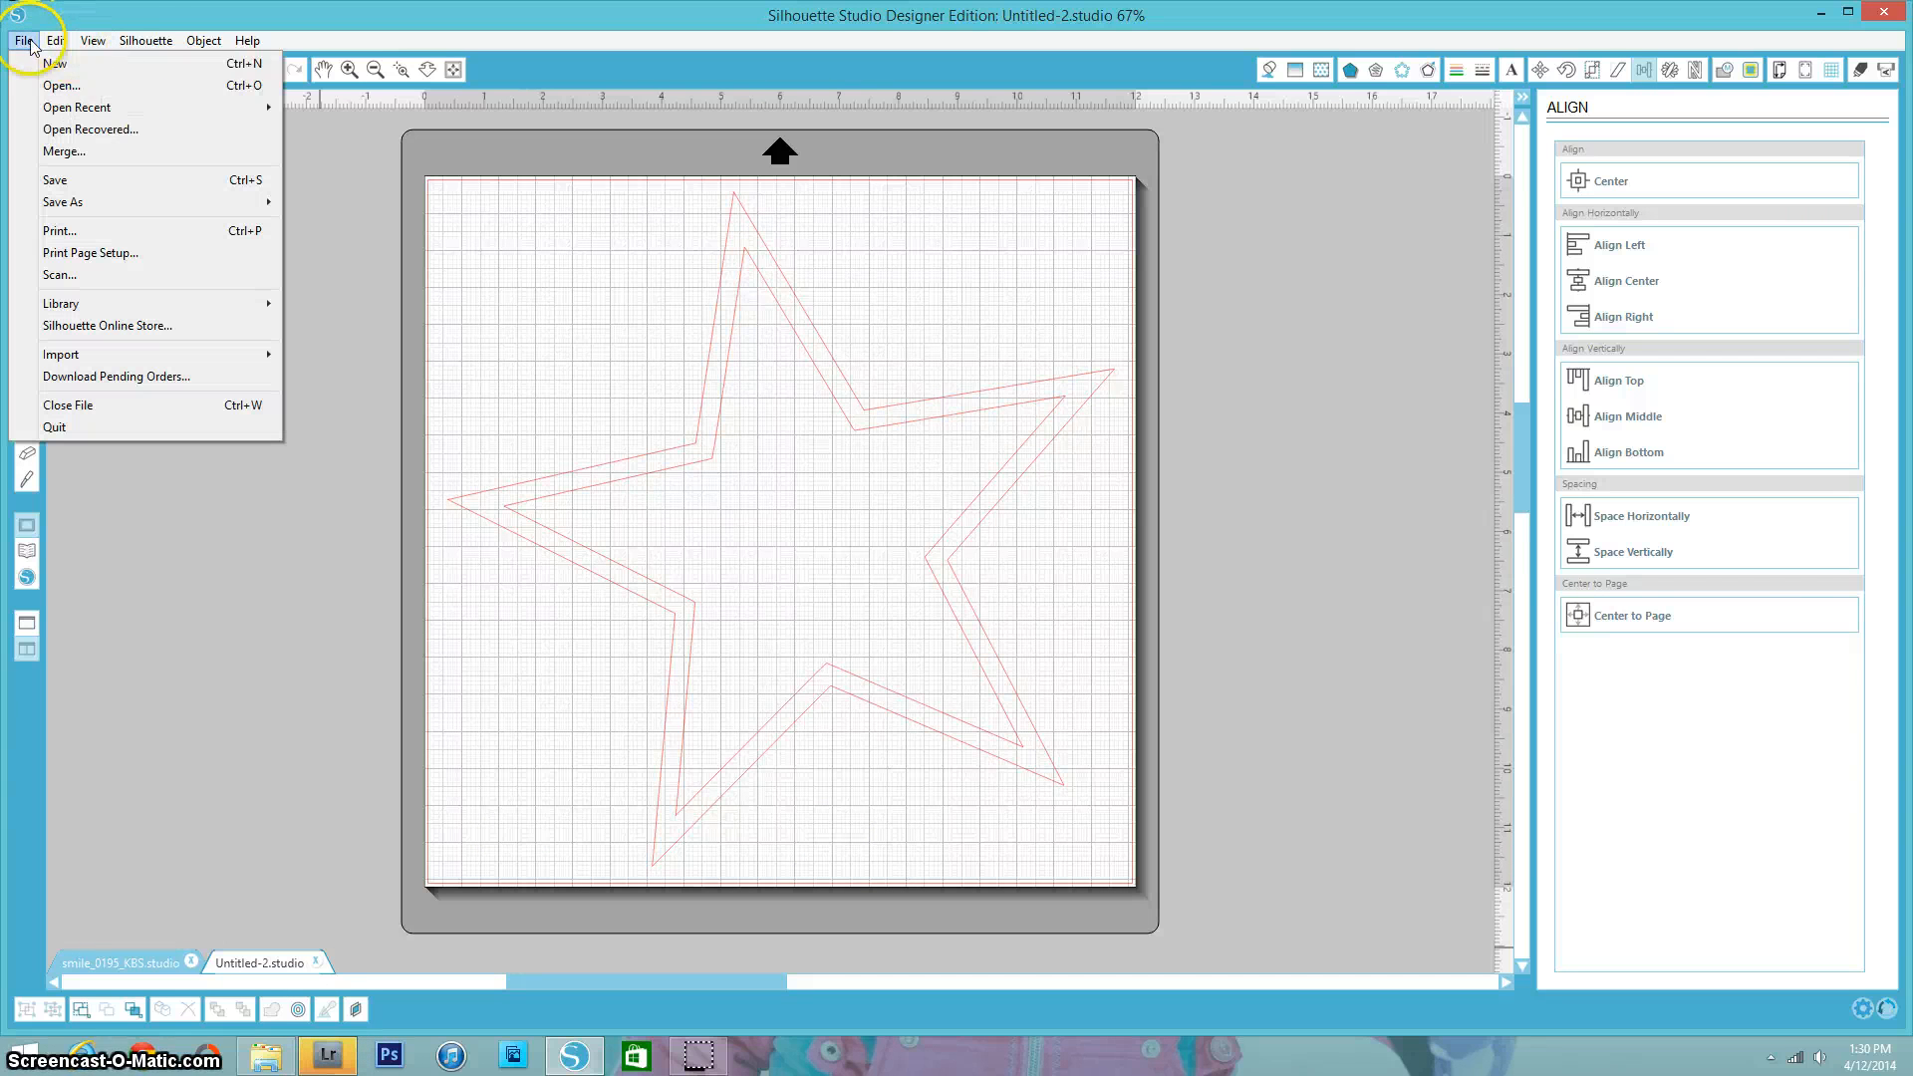
{"action": "left_click", "coordinate": [70, 90]}
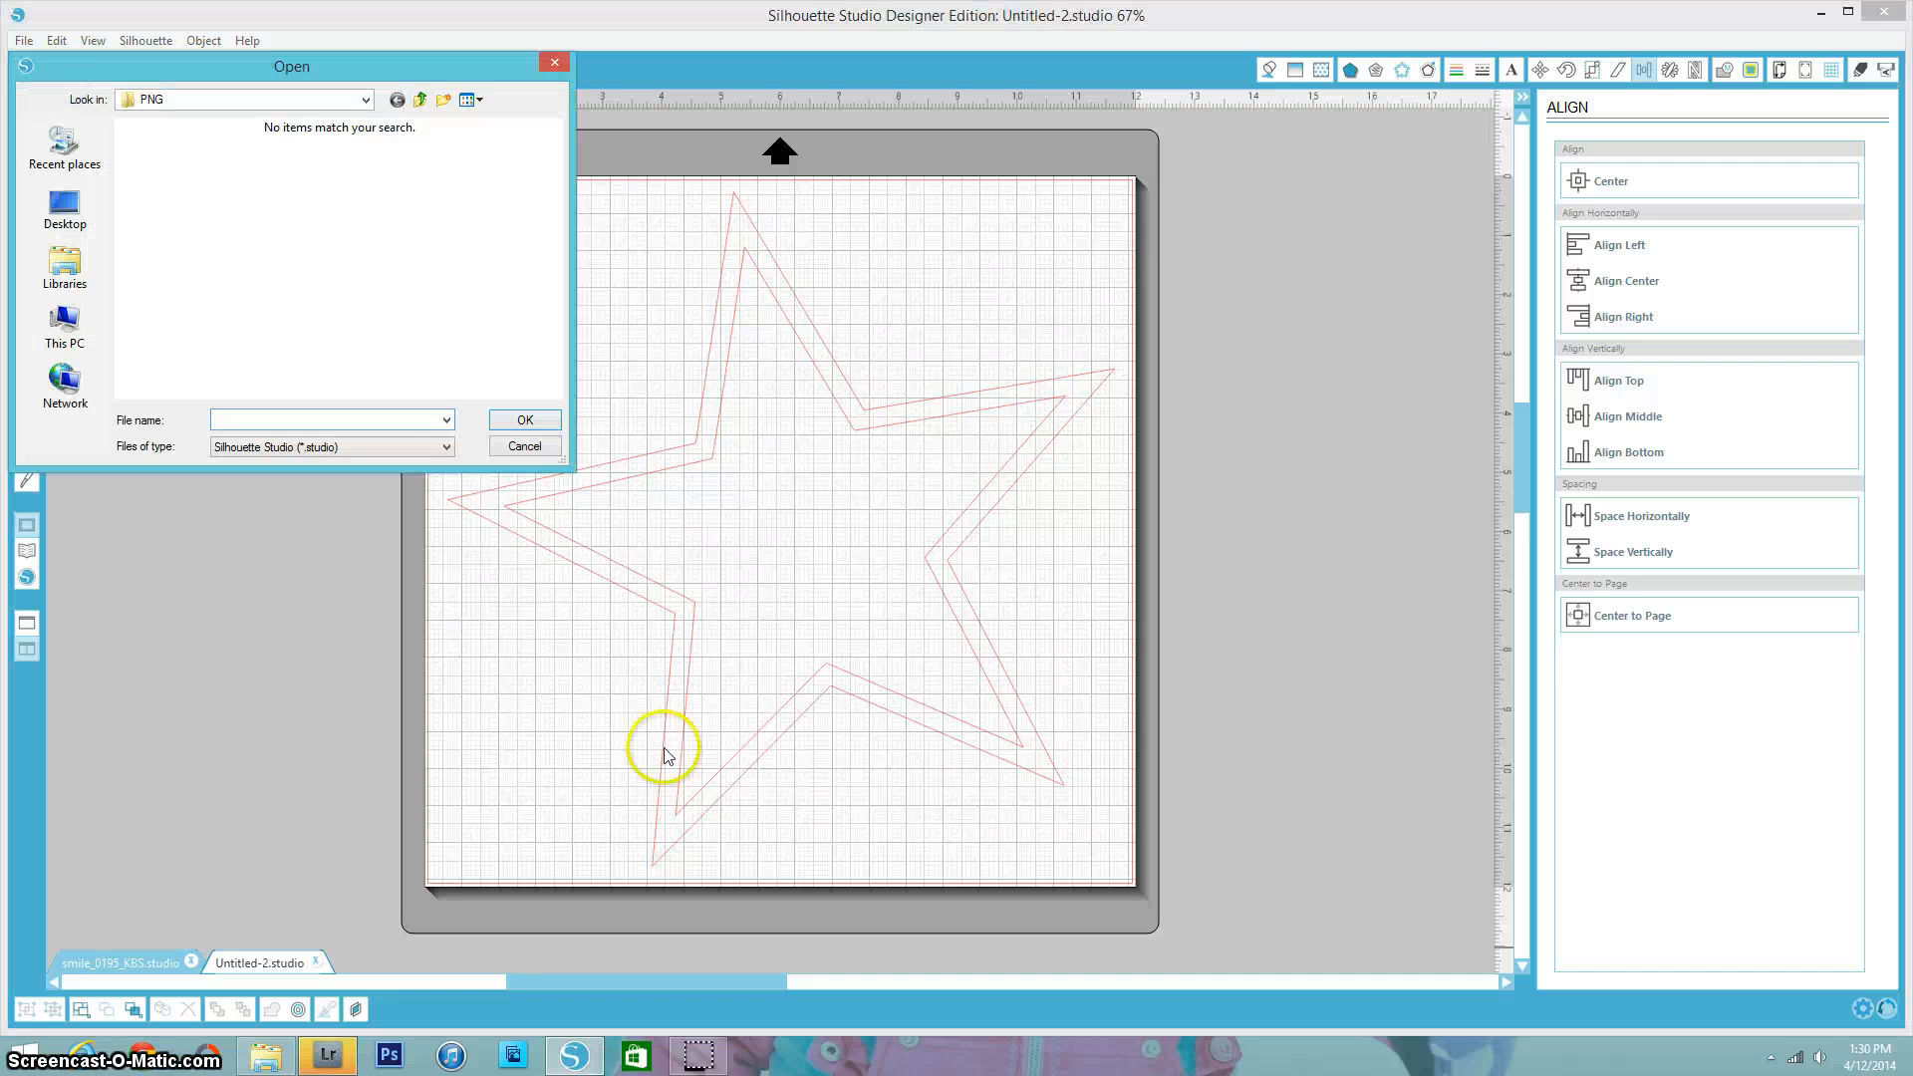
{"action": "left_click", "coordinate": [419, 99]}
{"action": "left_click", "coordinate": [153, 227]}
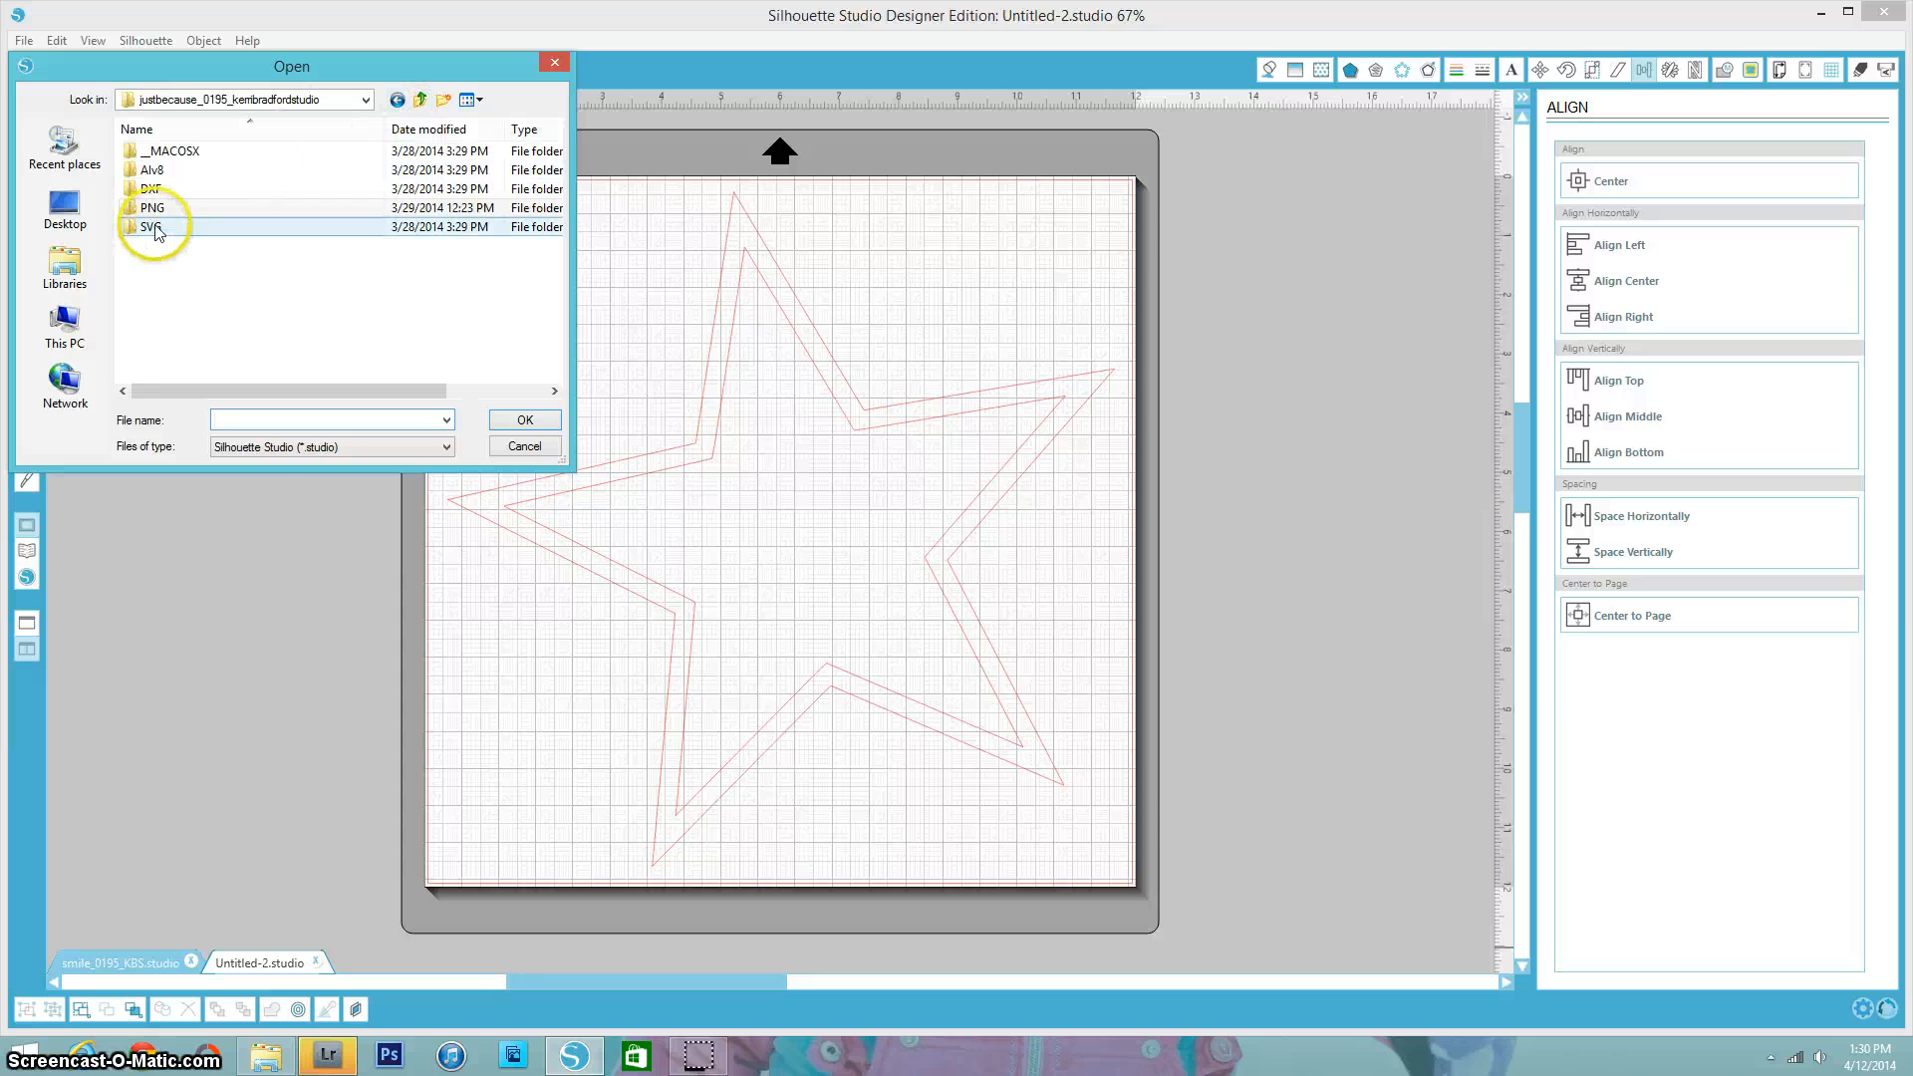
{"action": "left_click", "coordinate": [280, 448]}
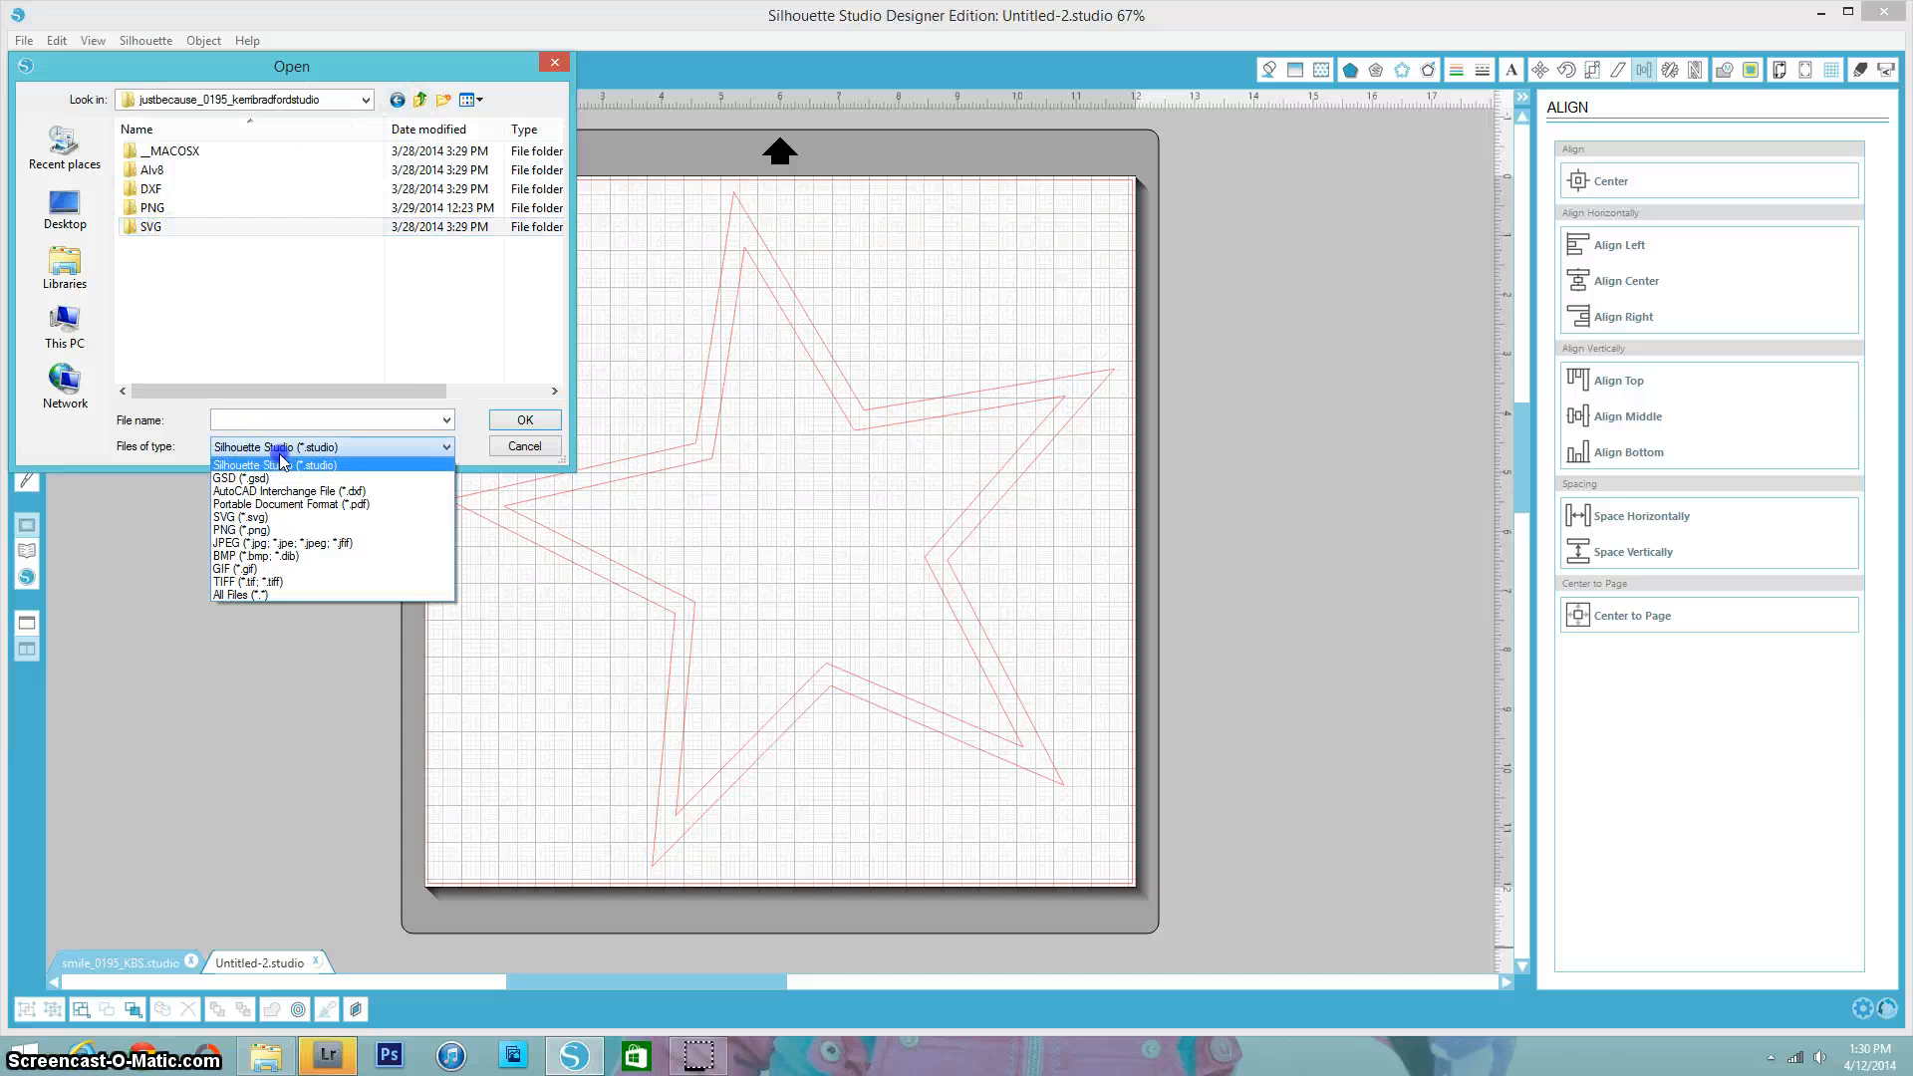
{"action": "left_click", "coordinate": [282, 517]}
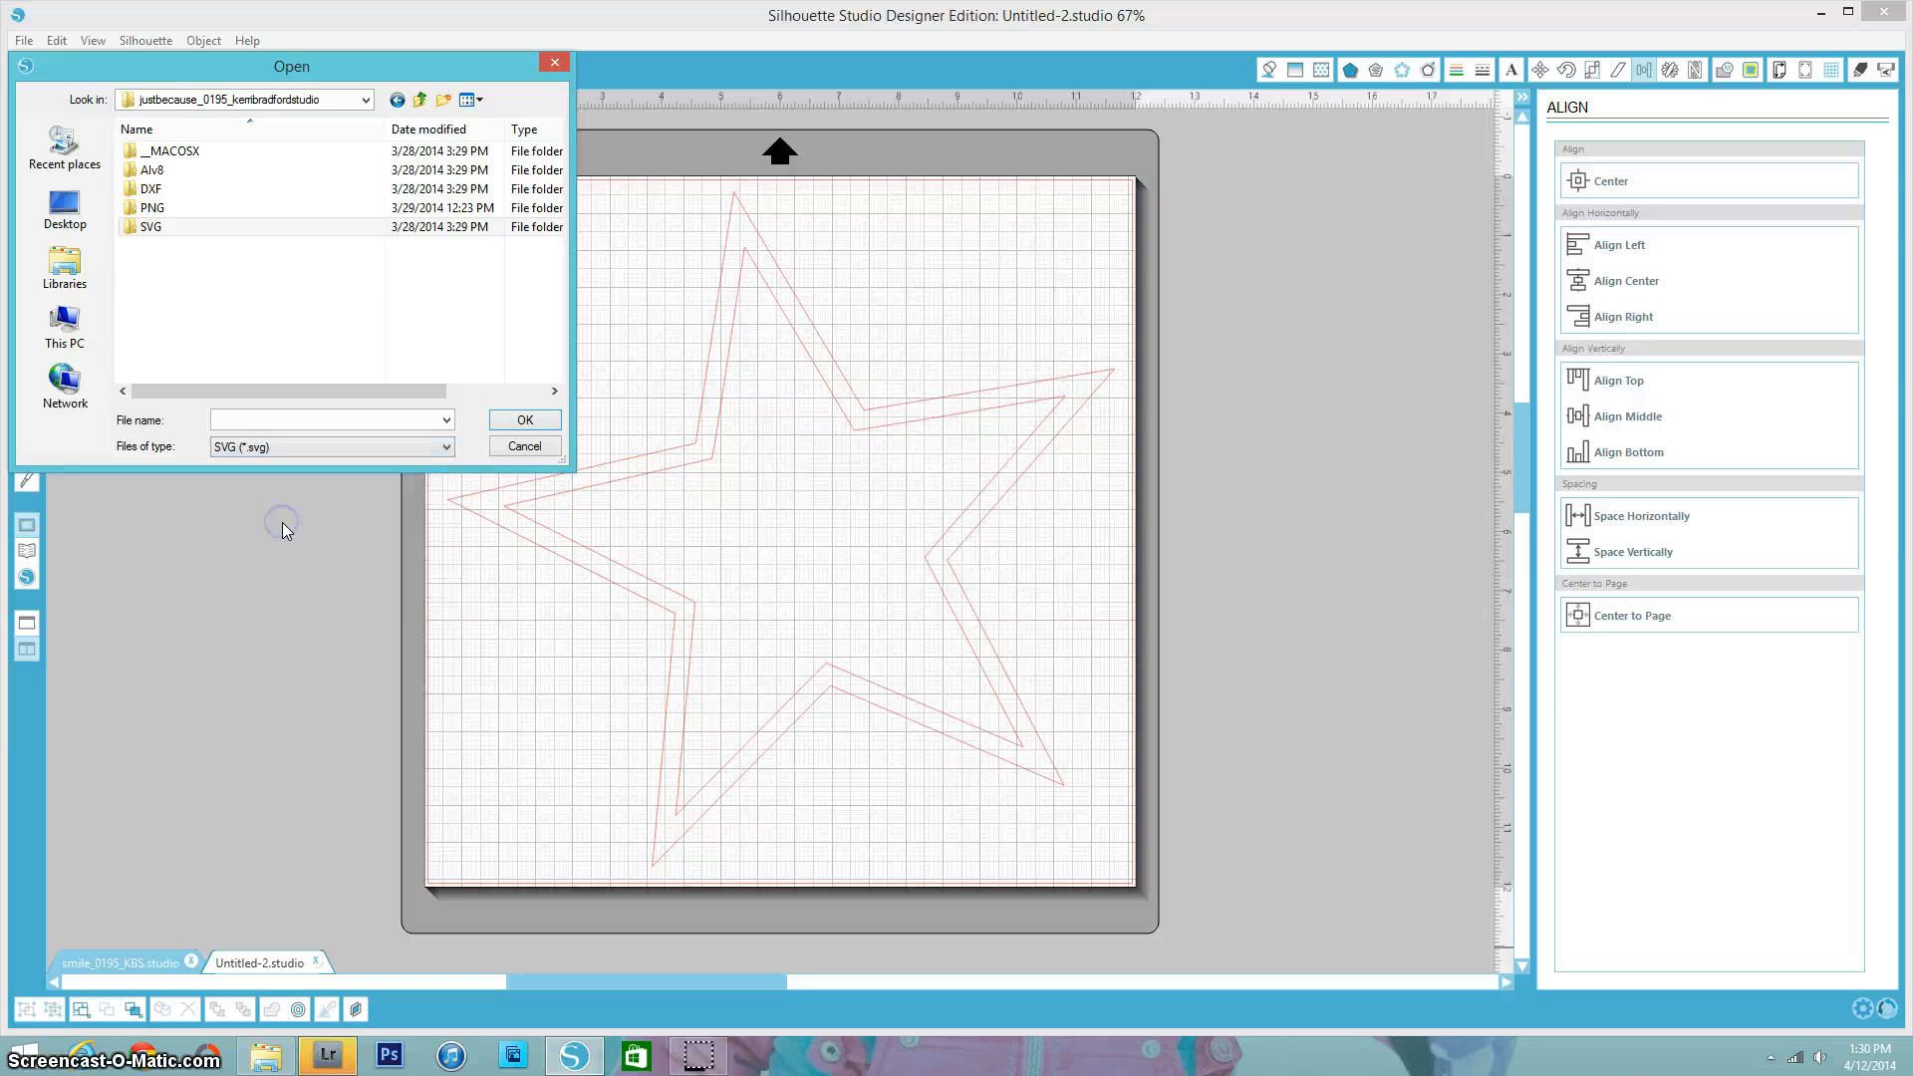
{"action": "double_click", "coordinate": [151, 227]}
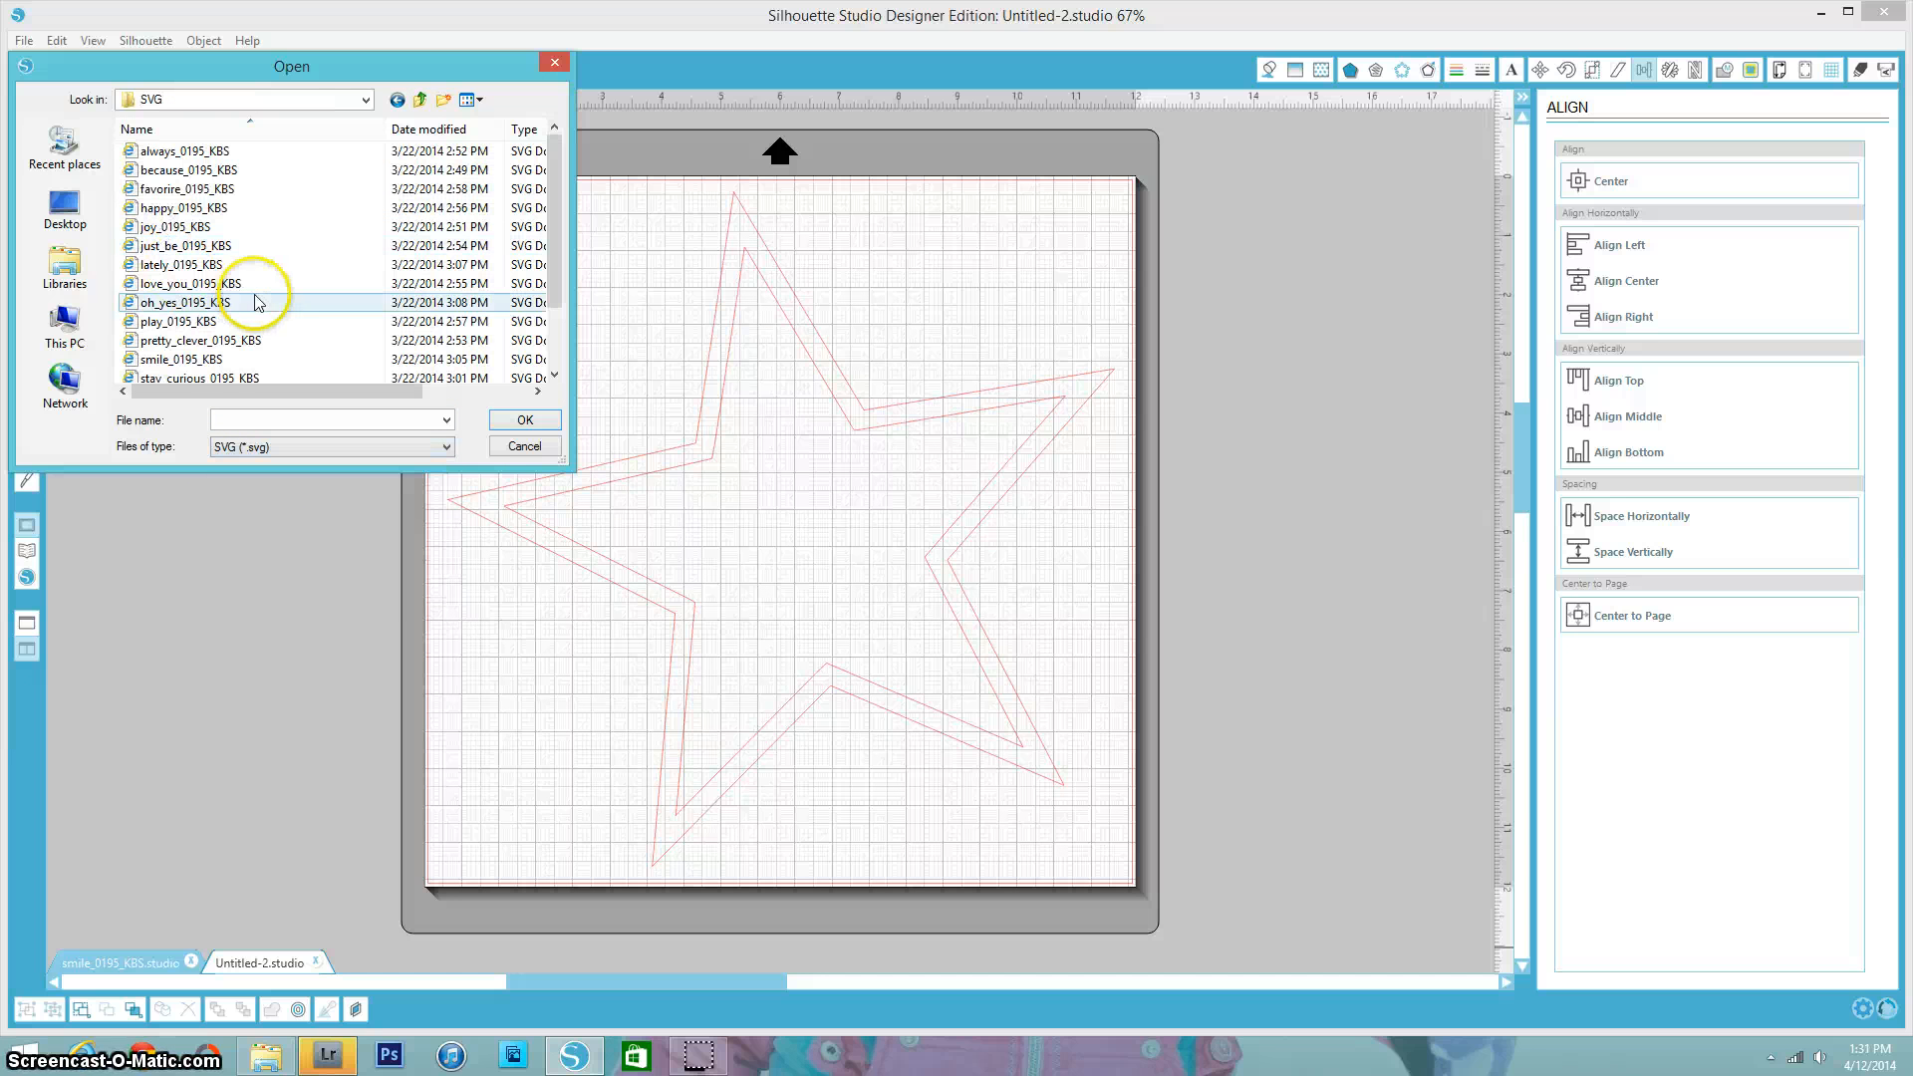
{"action": "left_click", "coordinate": [163, 154]}
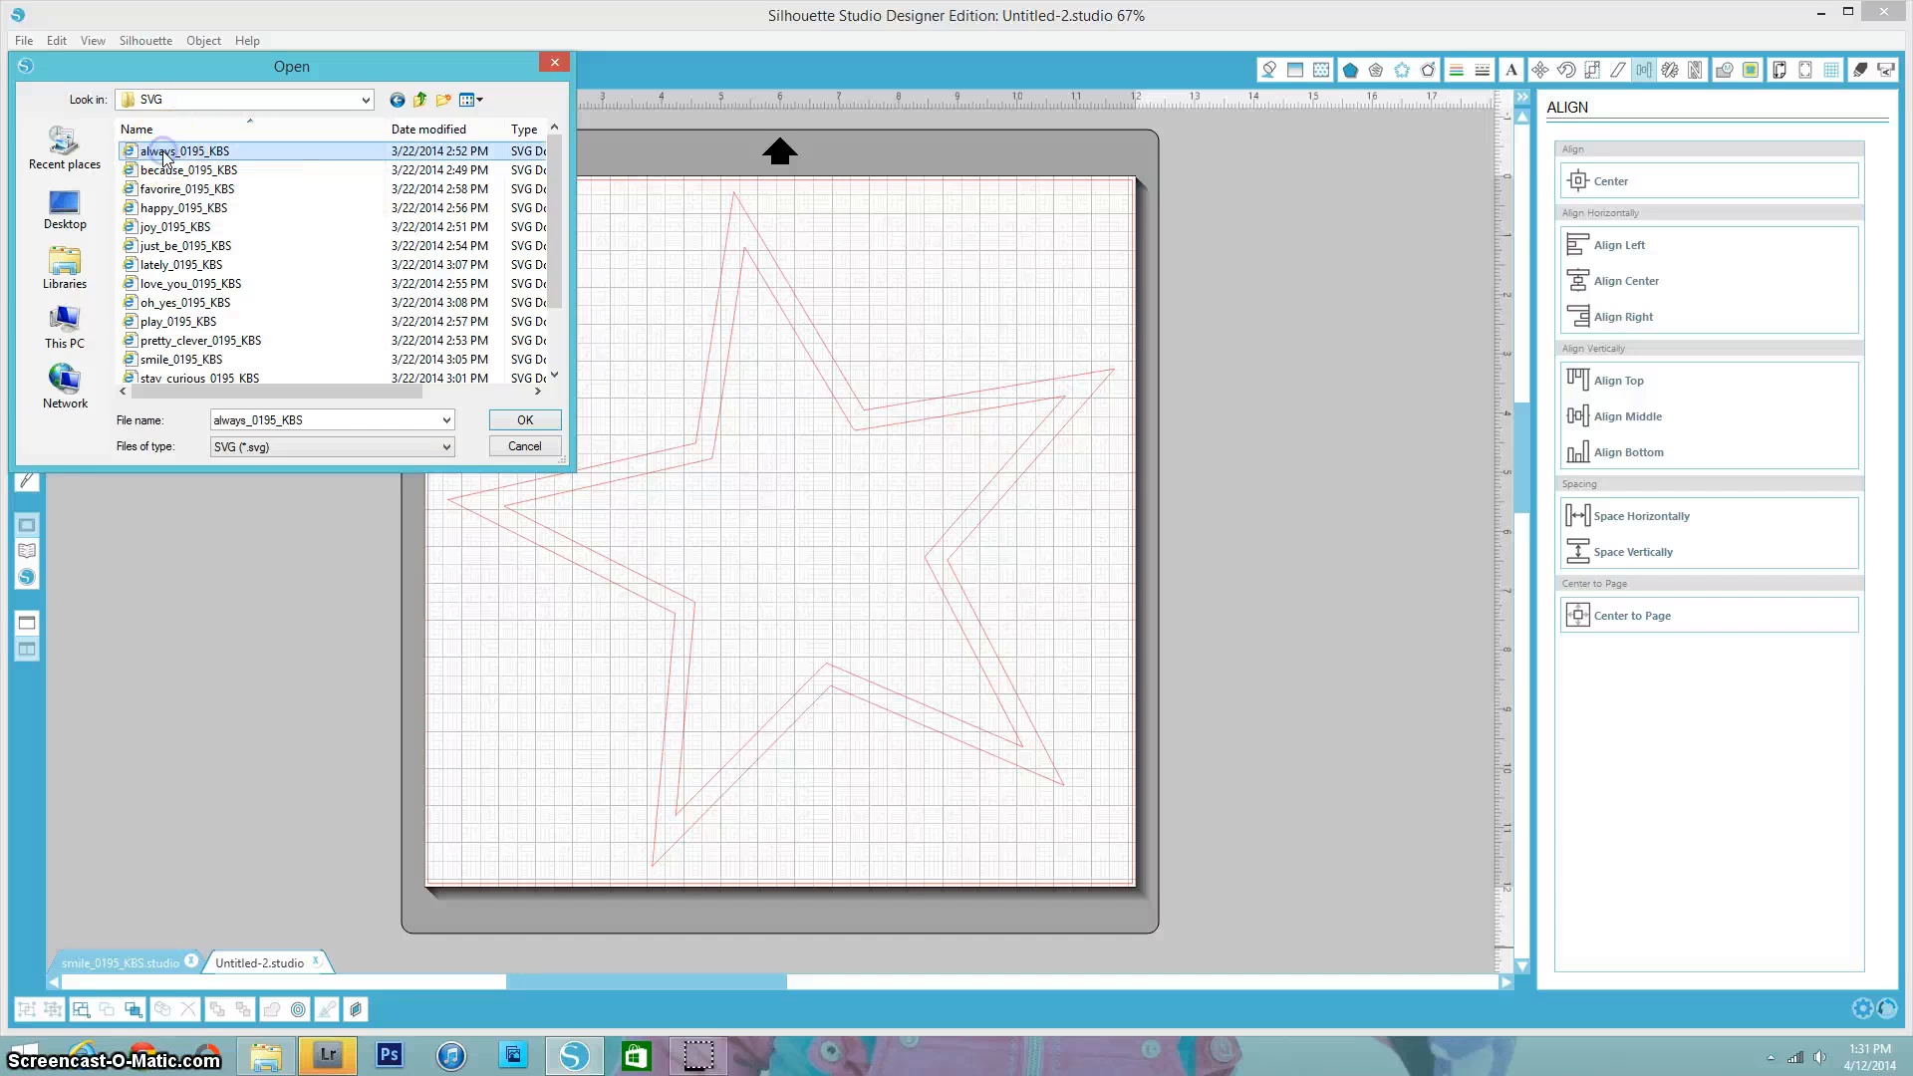
{"action": "left_click", "coordinate": [525, 419]}
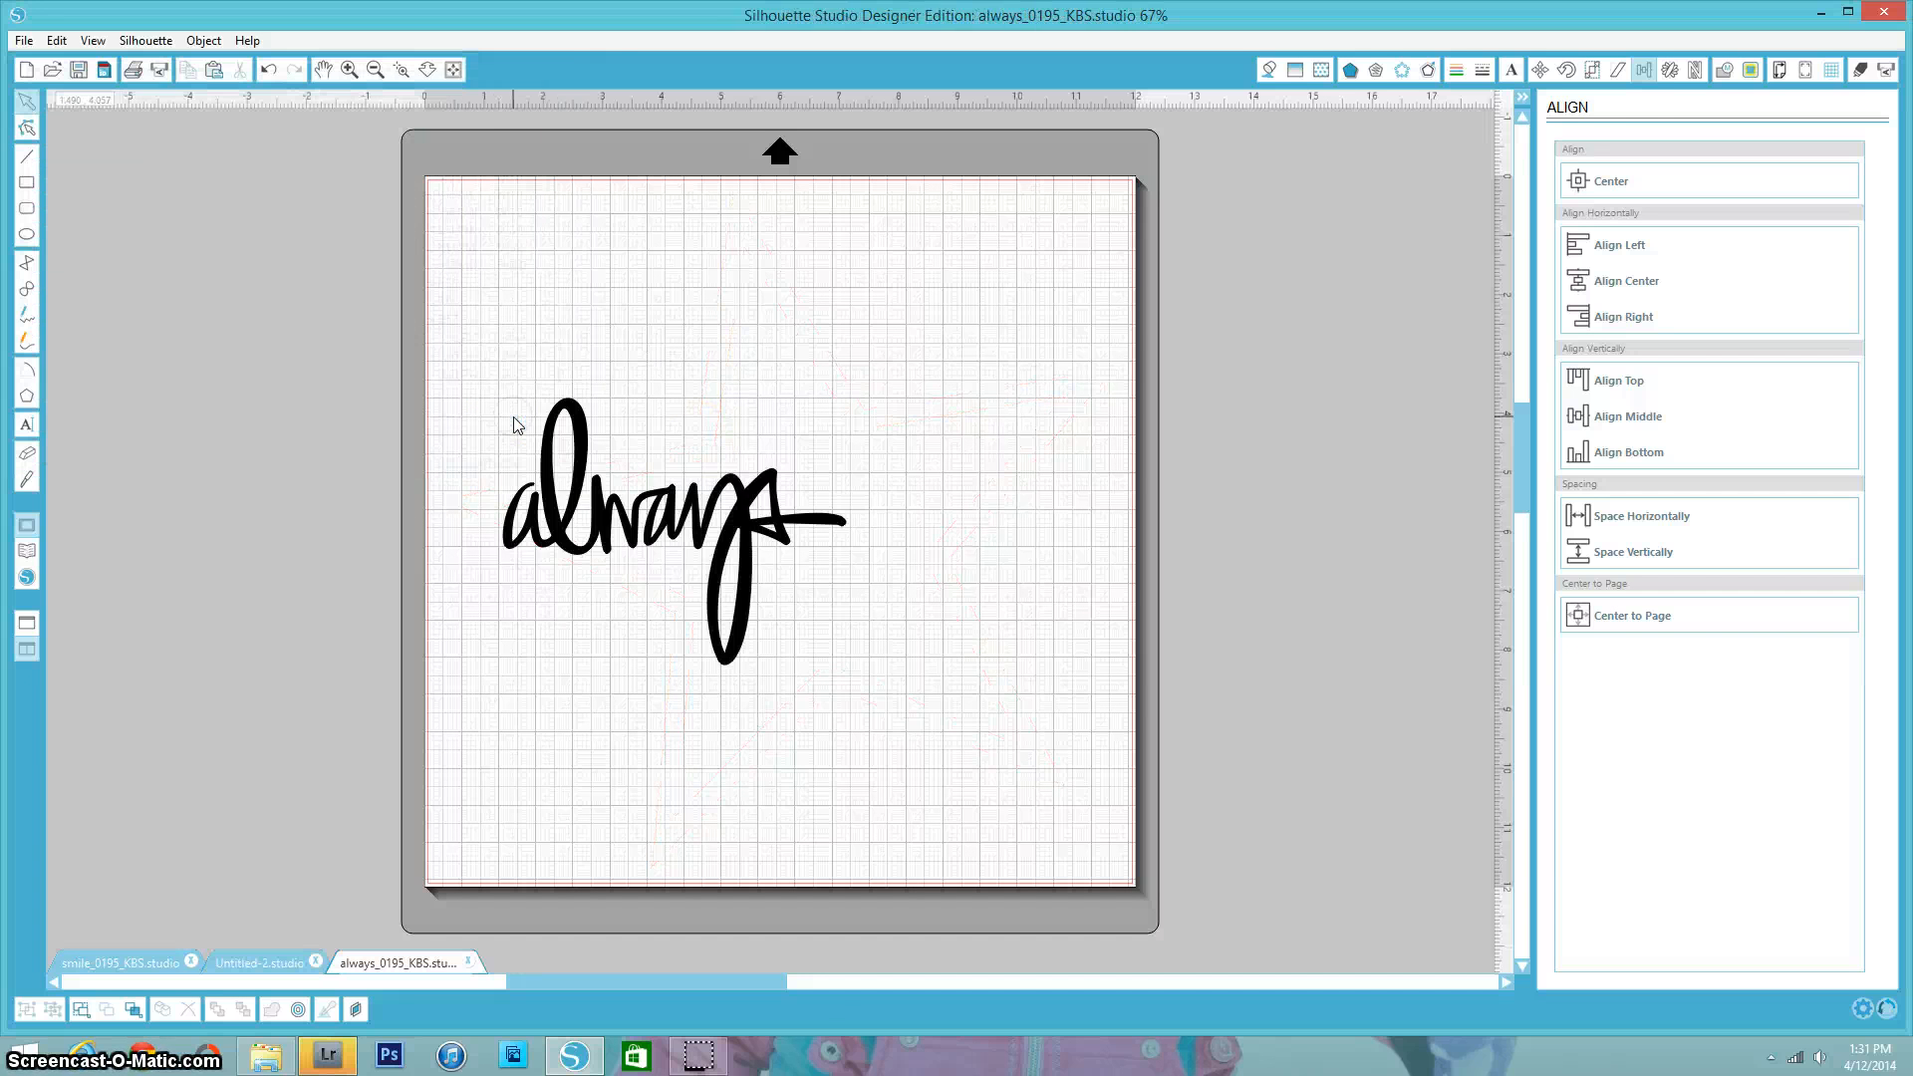
- Copy the "always" word art and paste it onto the star design in Untitled-2
{"action": "left_click", "coordinate": [632, 528]}
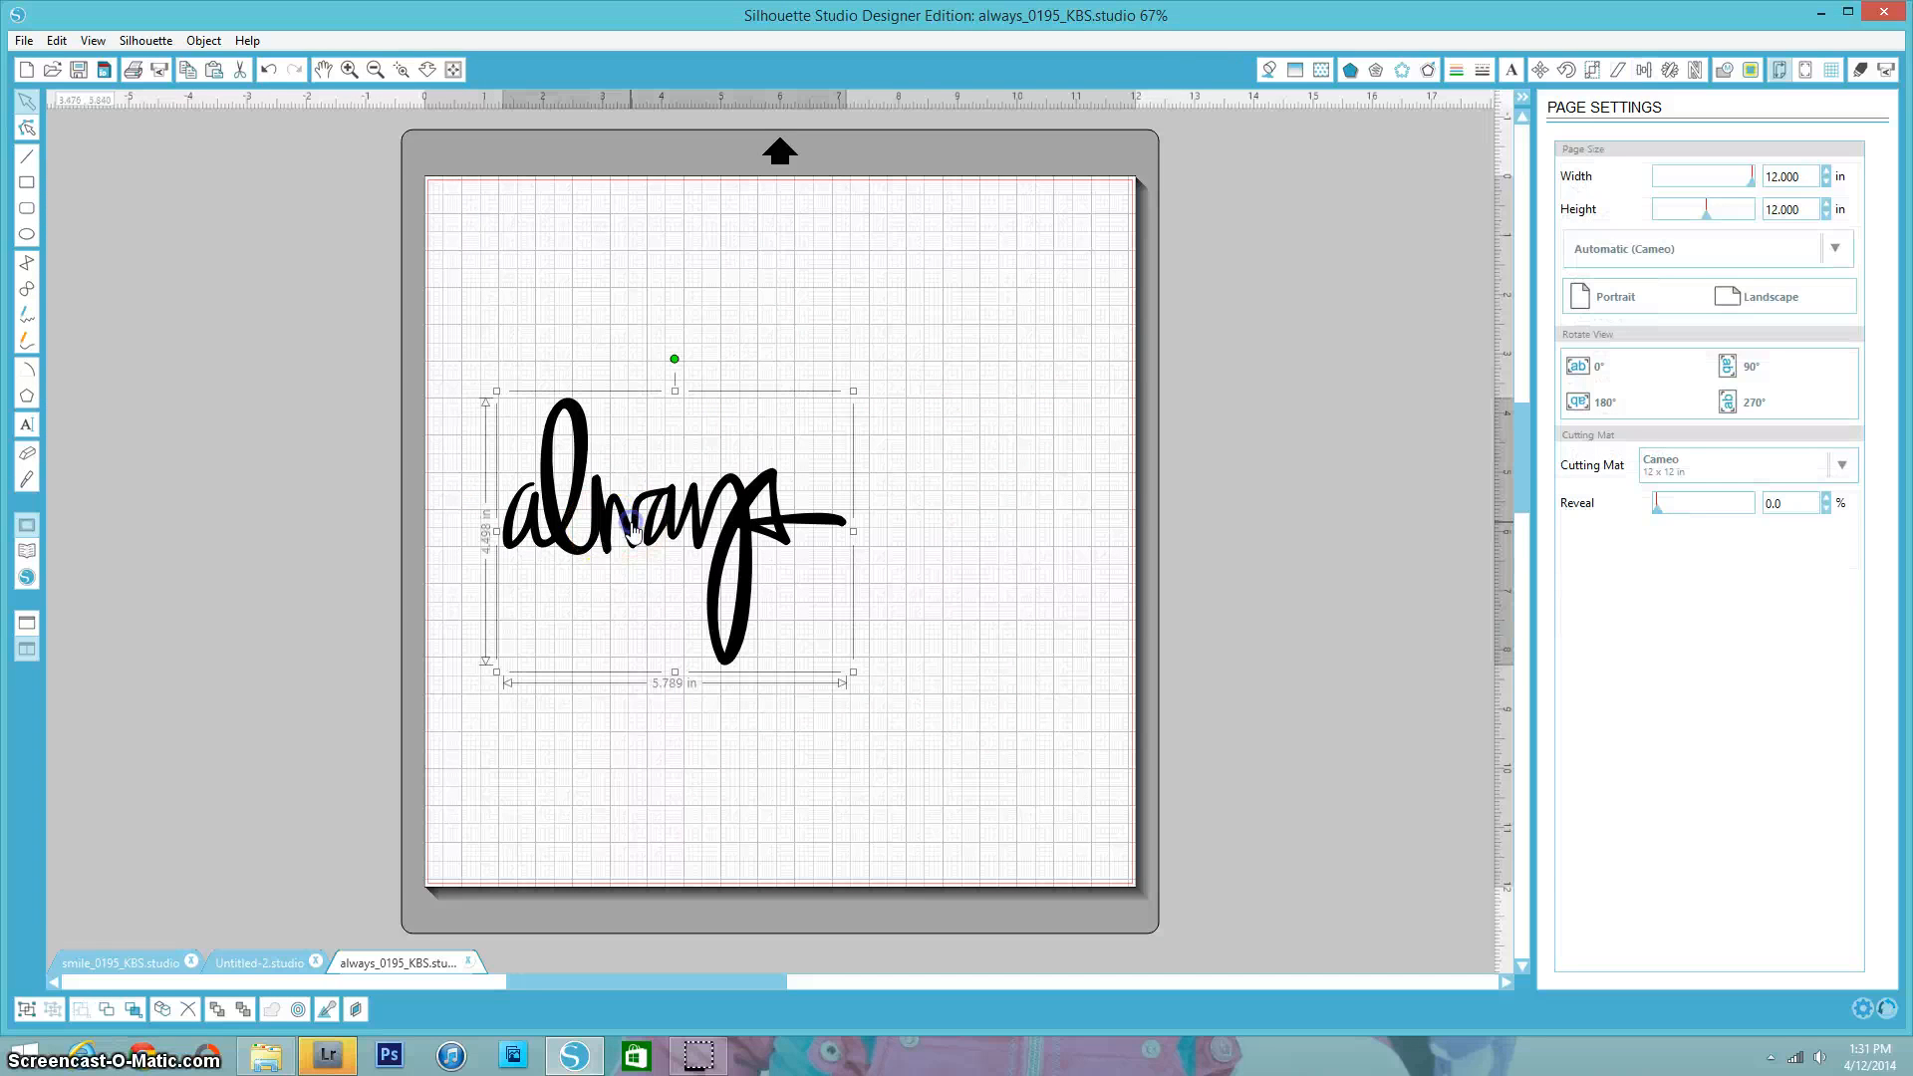
{"action": "right_click", "coordinate": [703, 533]}
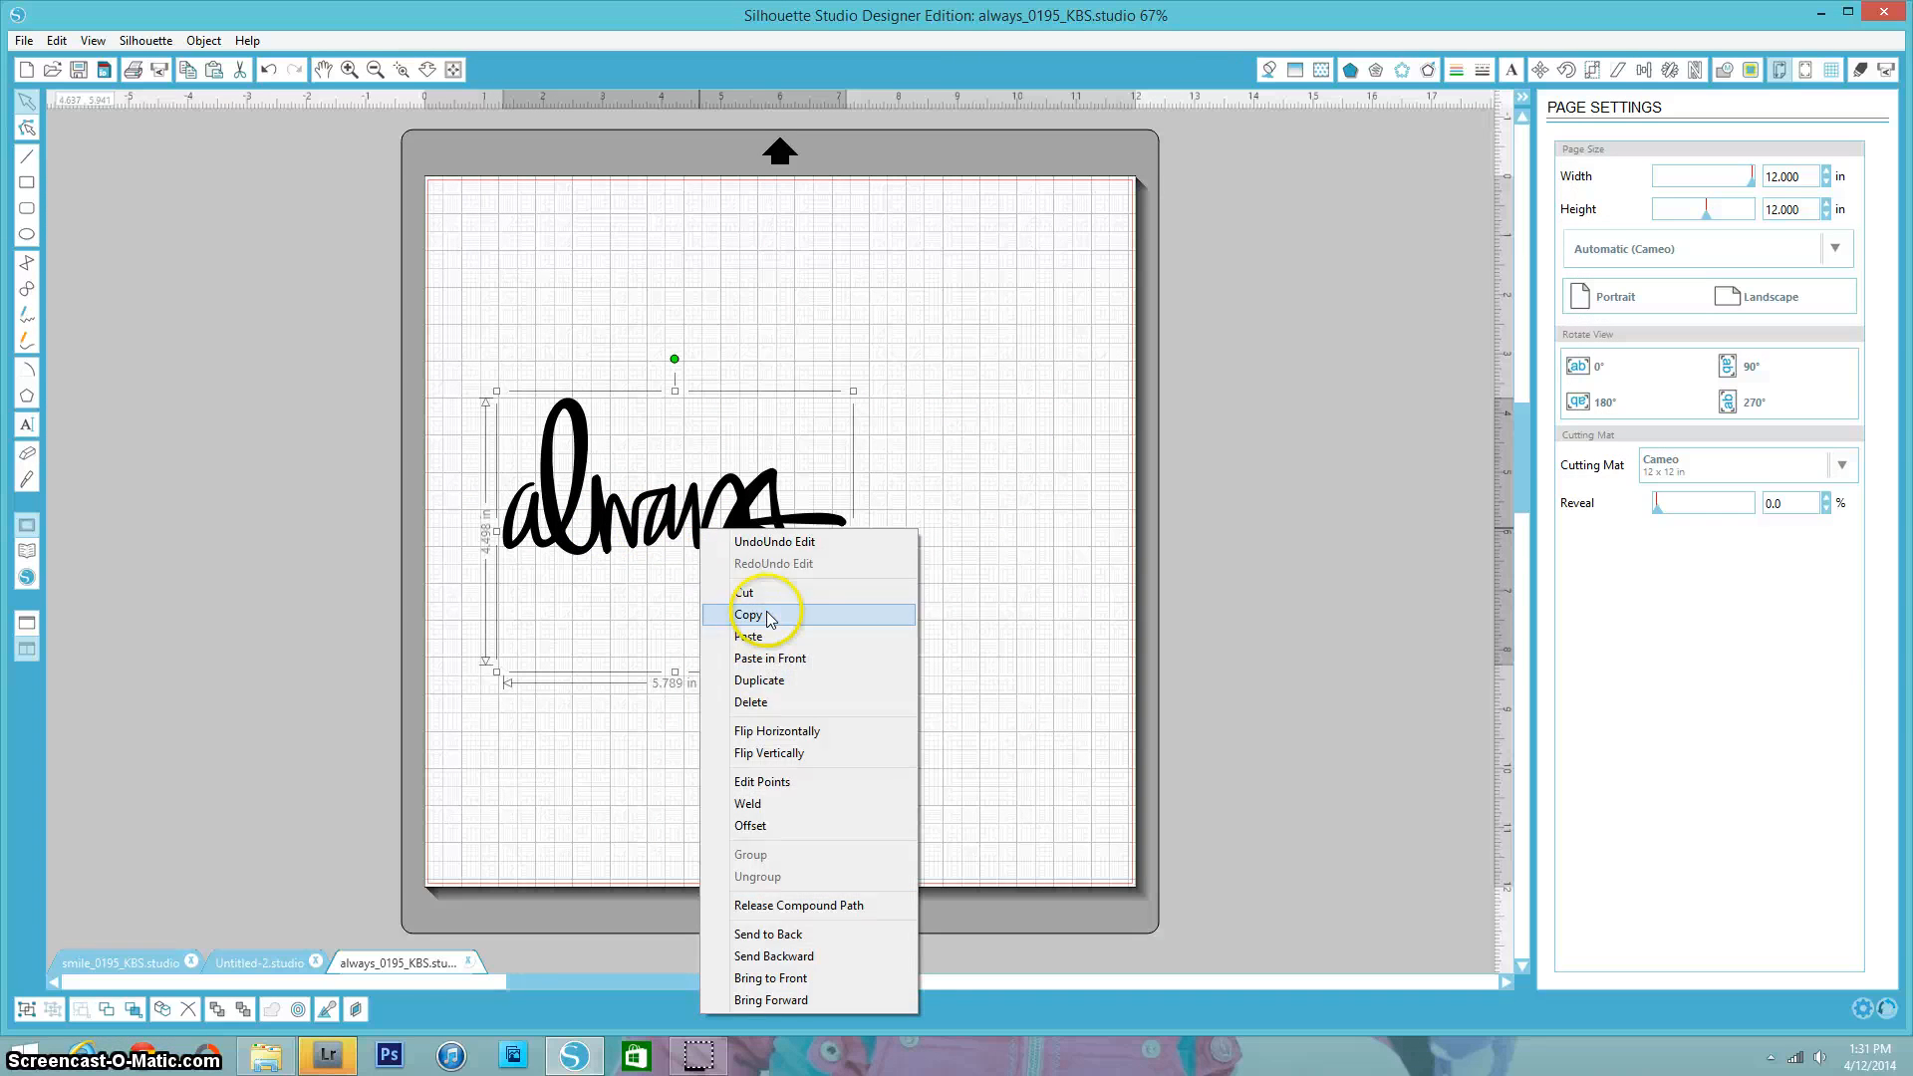
{"action": "left_click", "coordinate": [748, 615]}
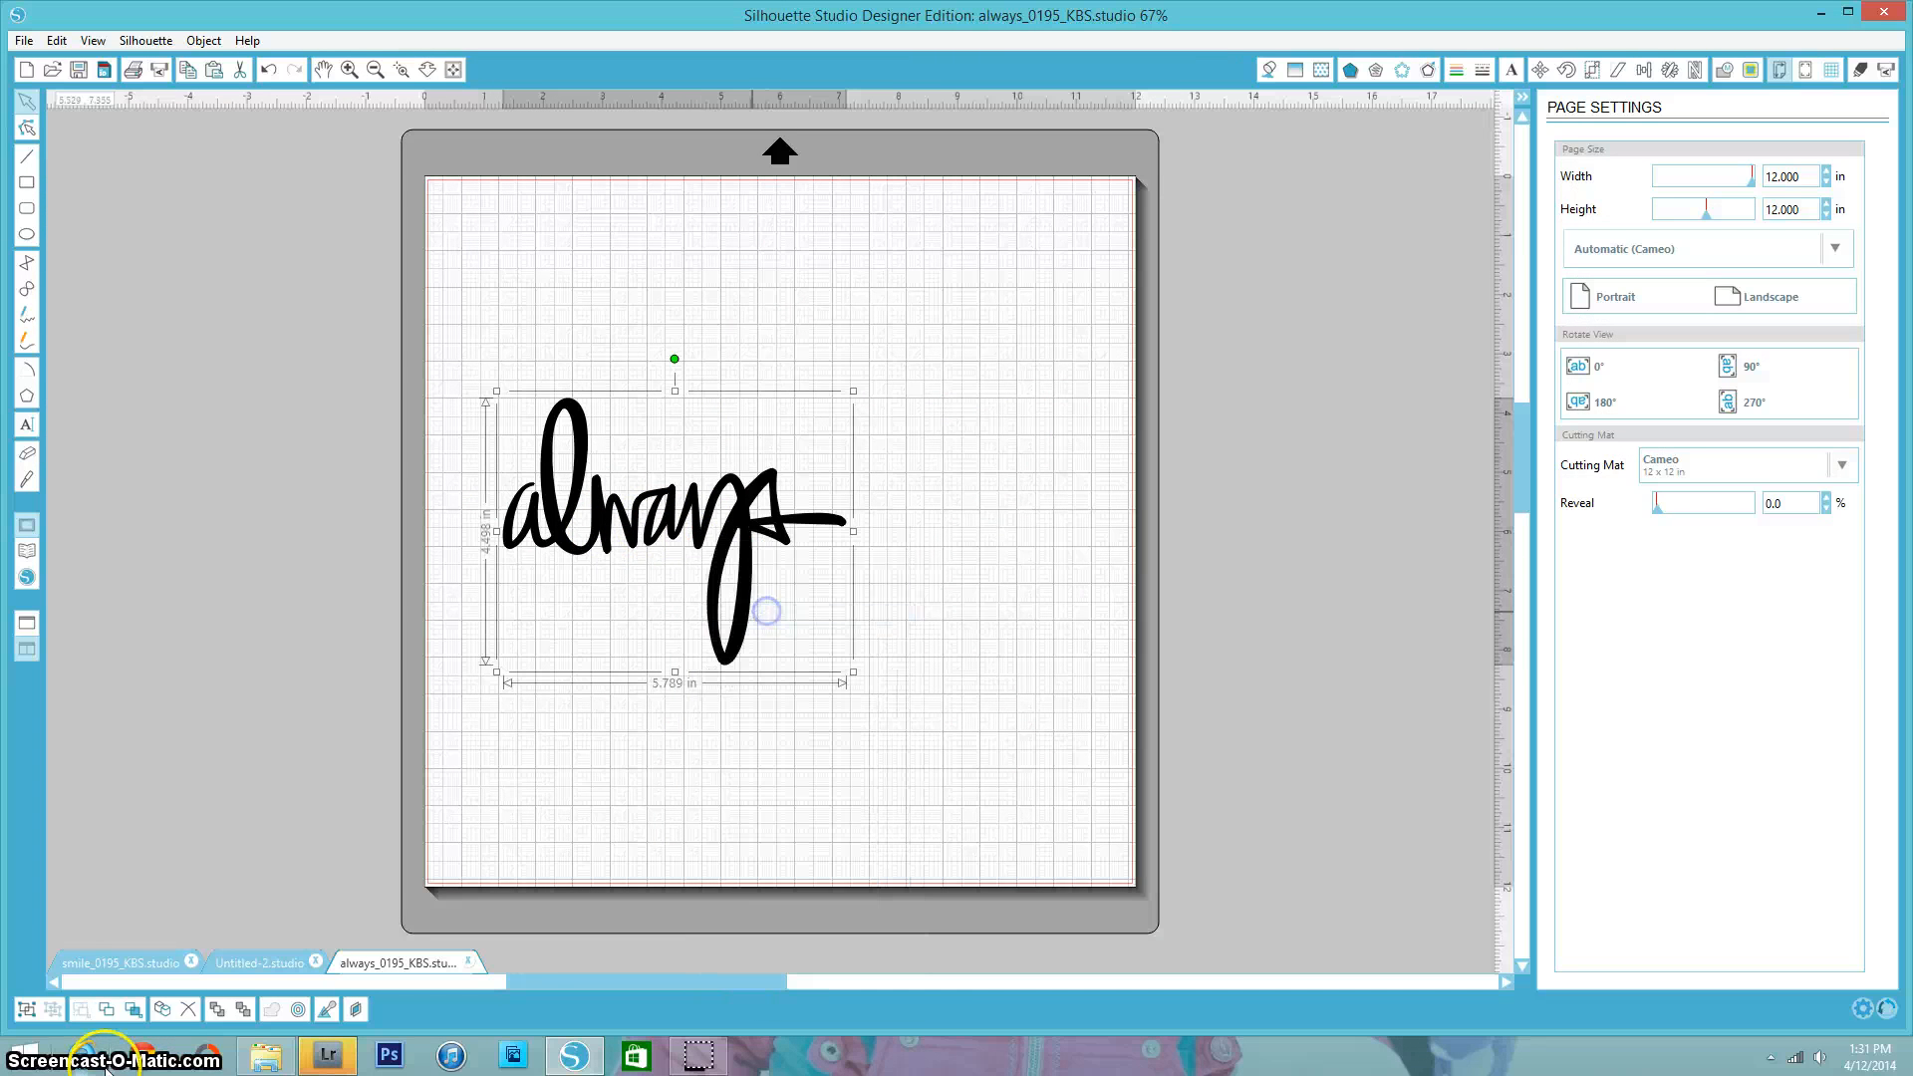
{"action": "left_click", "coordinate": [249, 964]}
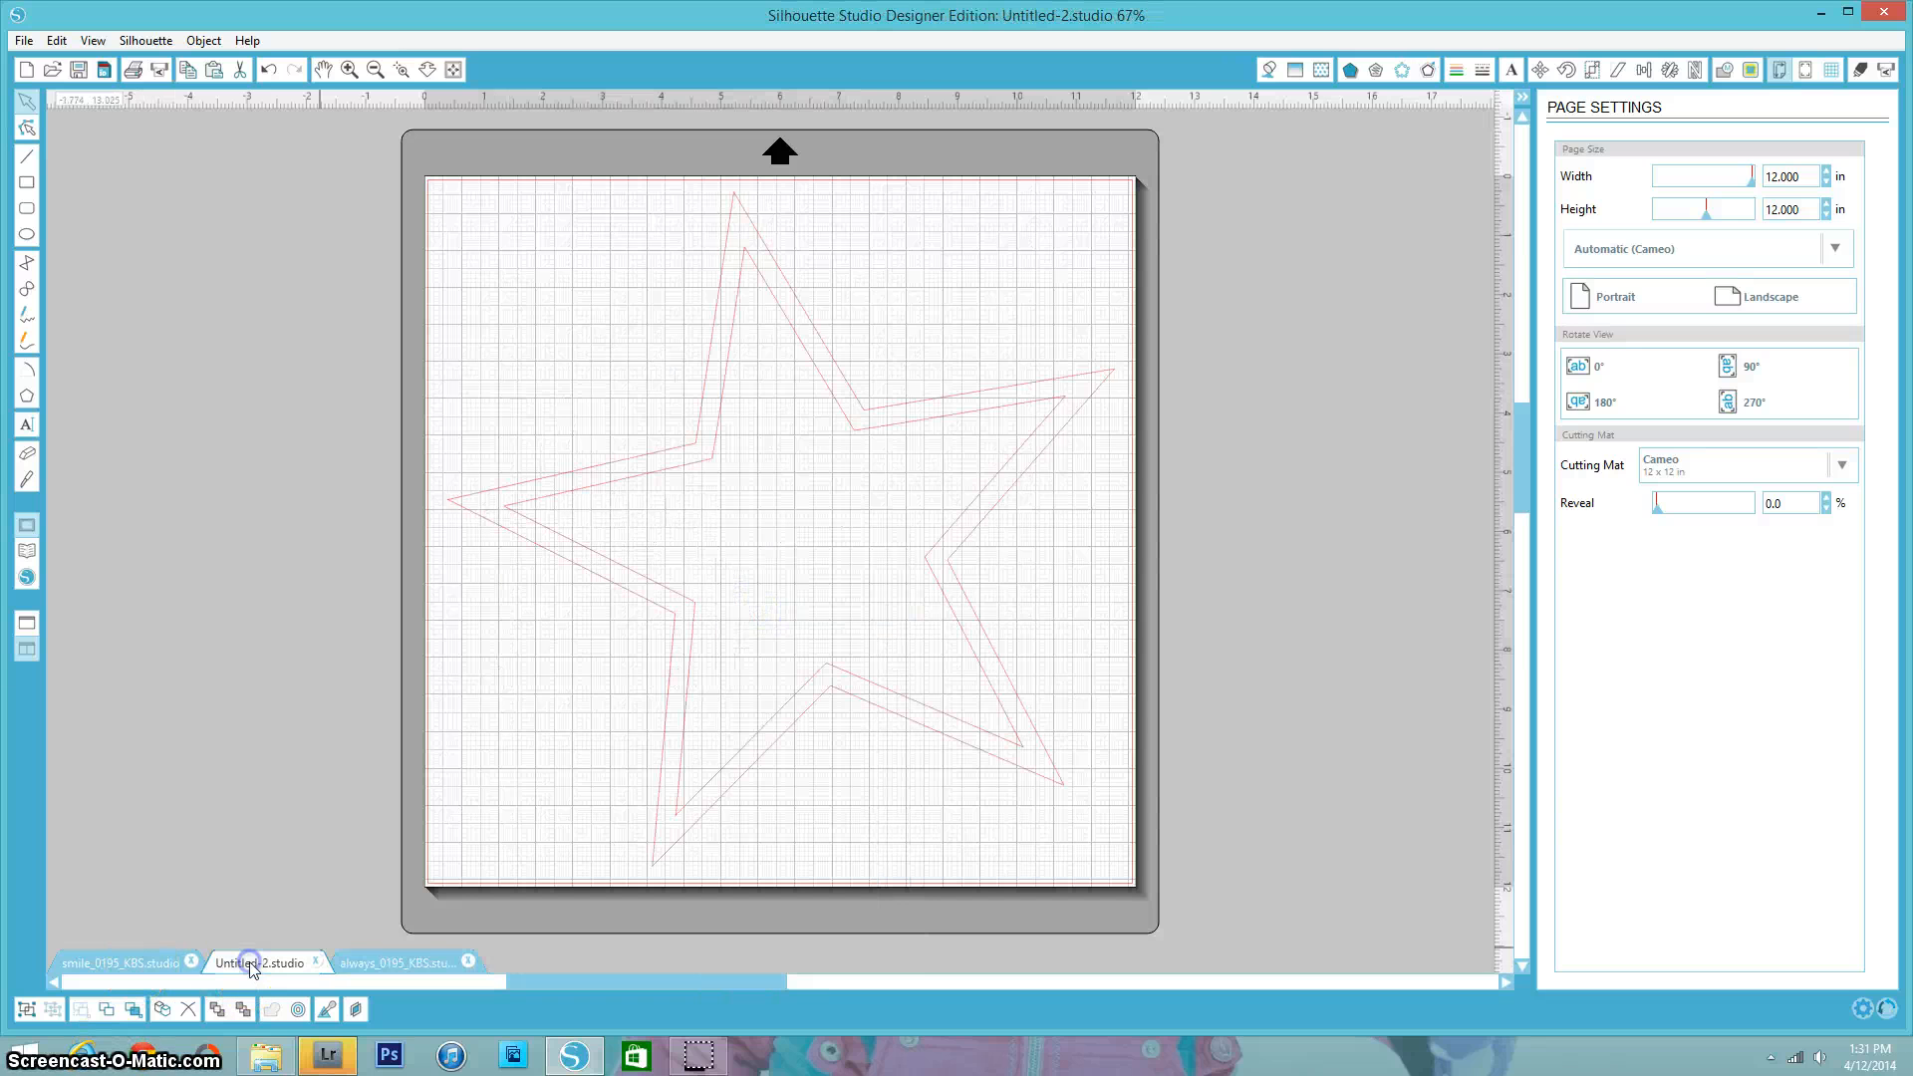
{"action": "right_click", "coordinate": [555, 426]}
{"action": "left_click", "coordinate": [568, 456]}
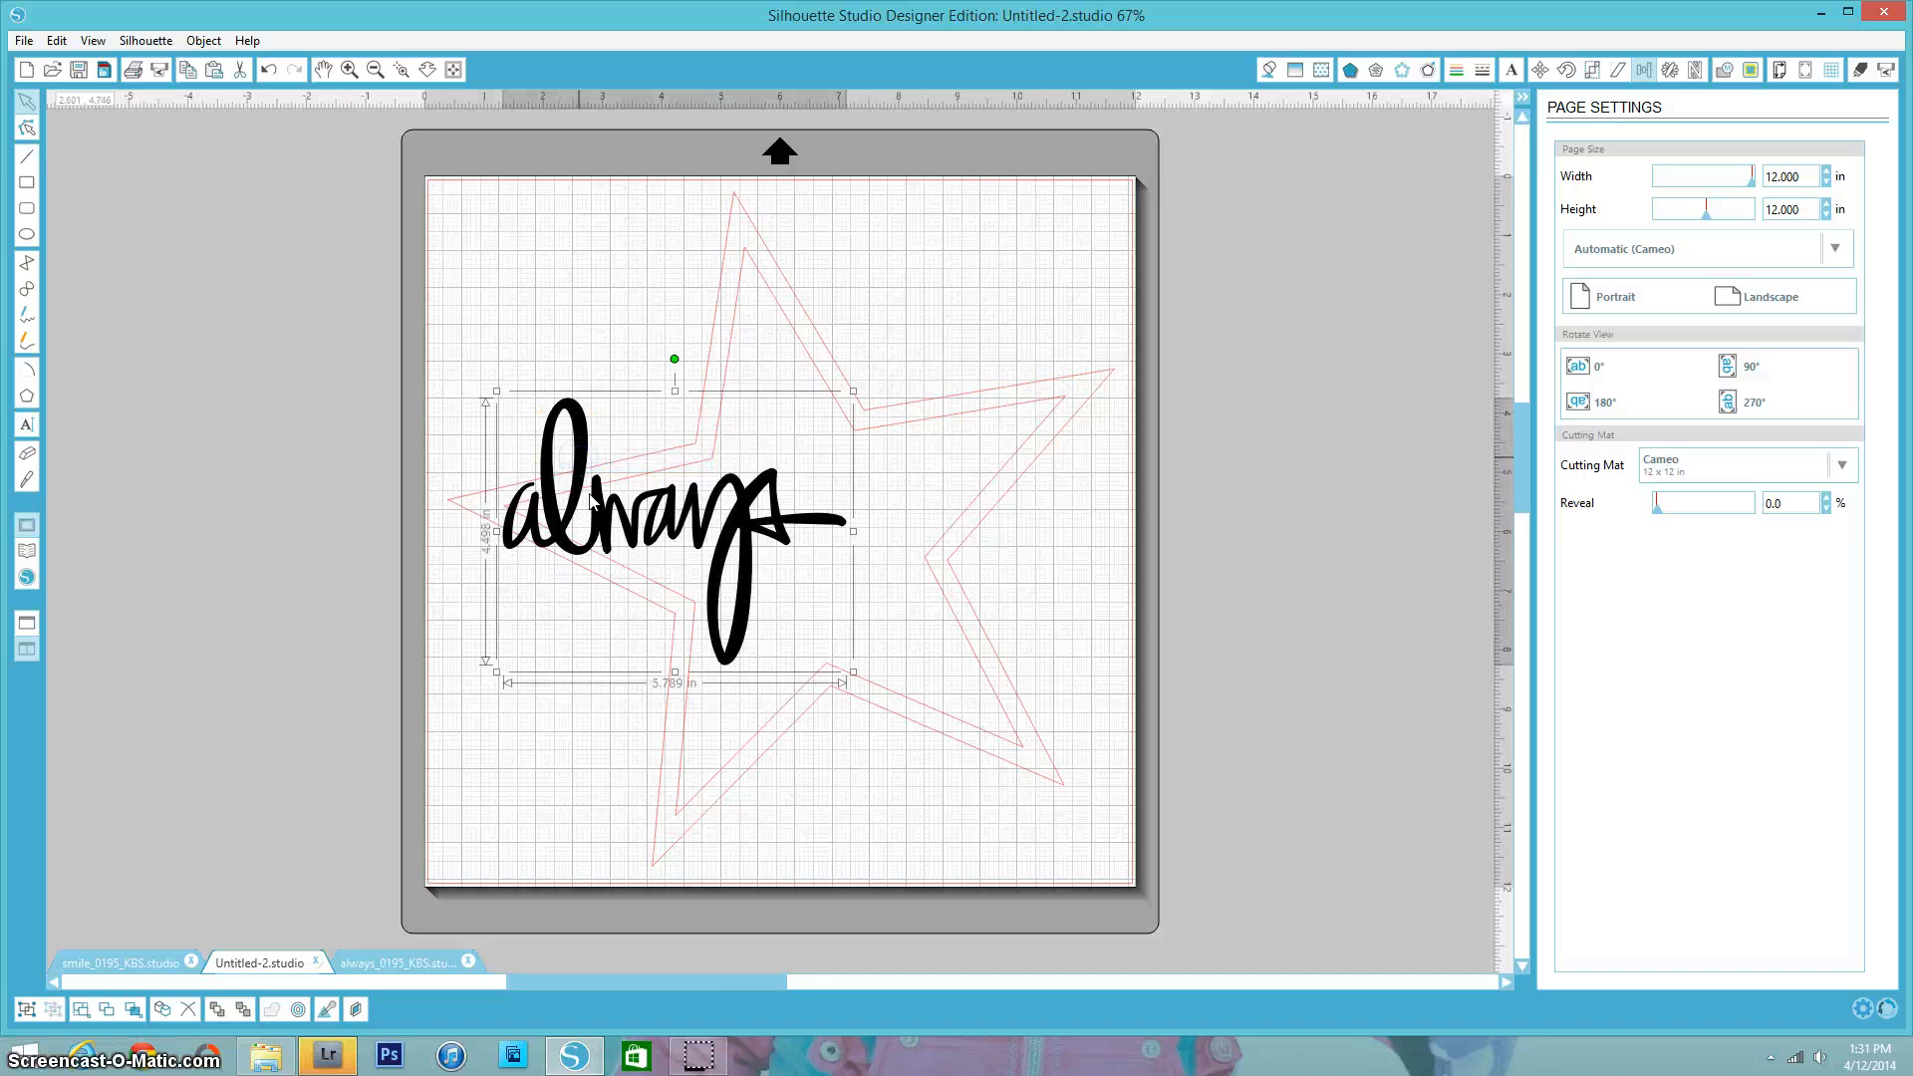
- Open the smile_0195_KBS SVG file from the same SVG folder
{"action": "left_click", "coordinate": [27, 42]}
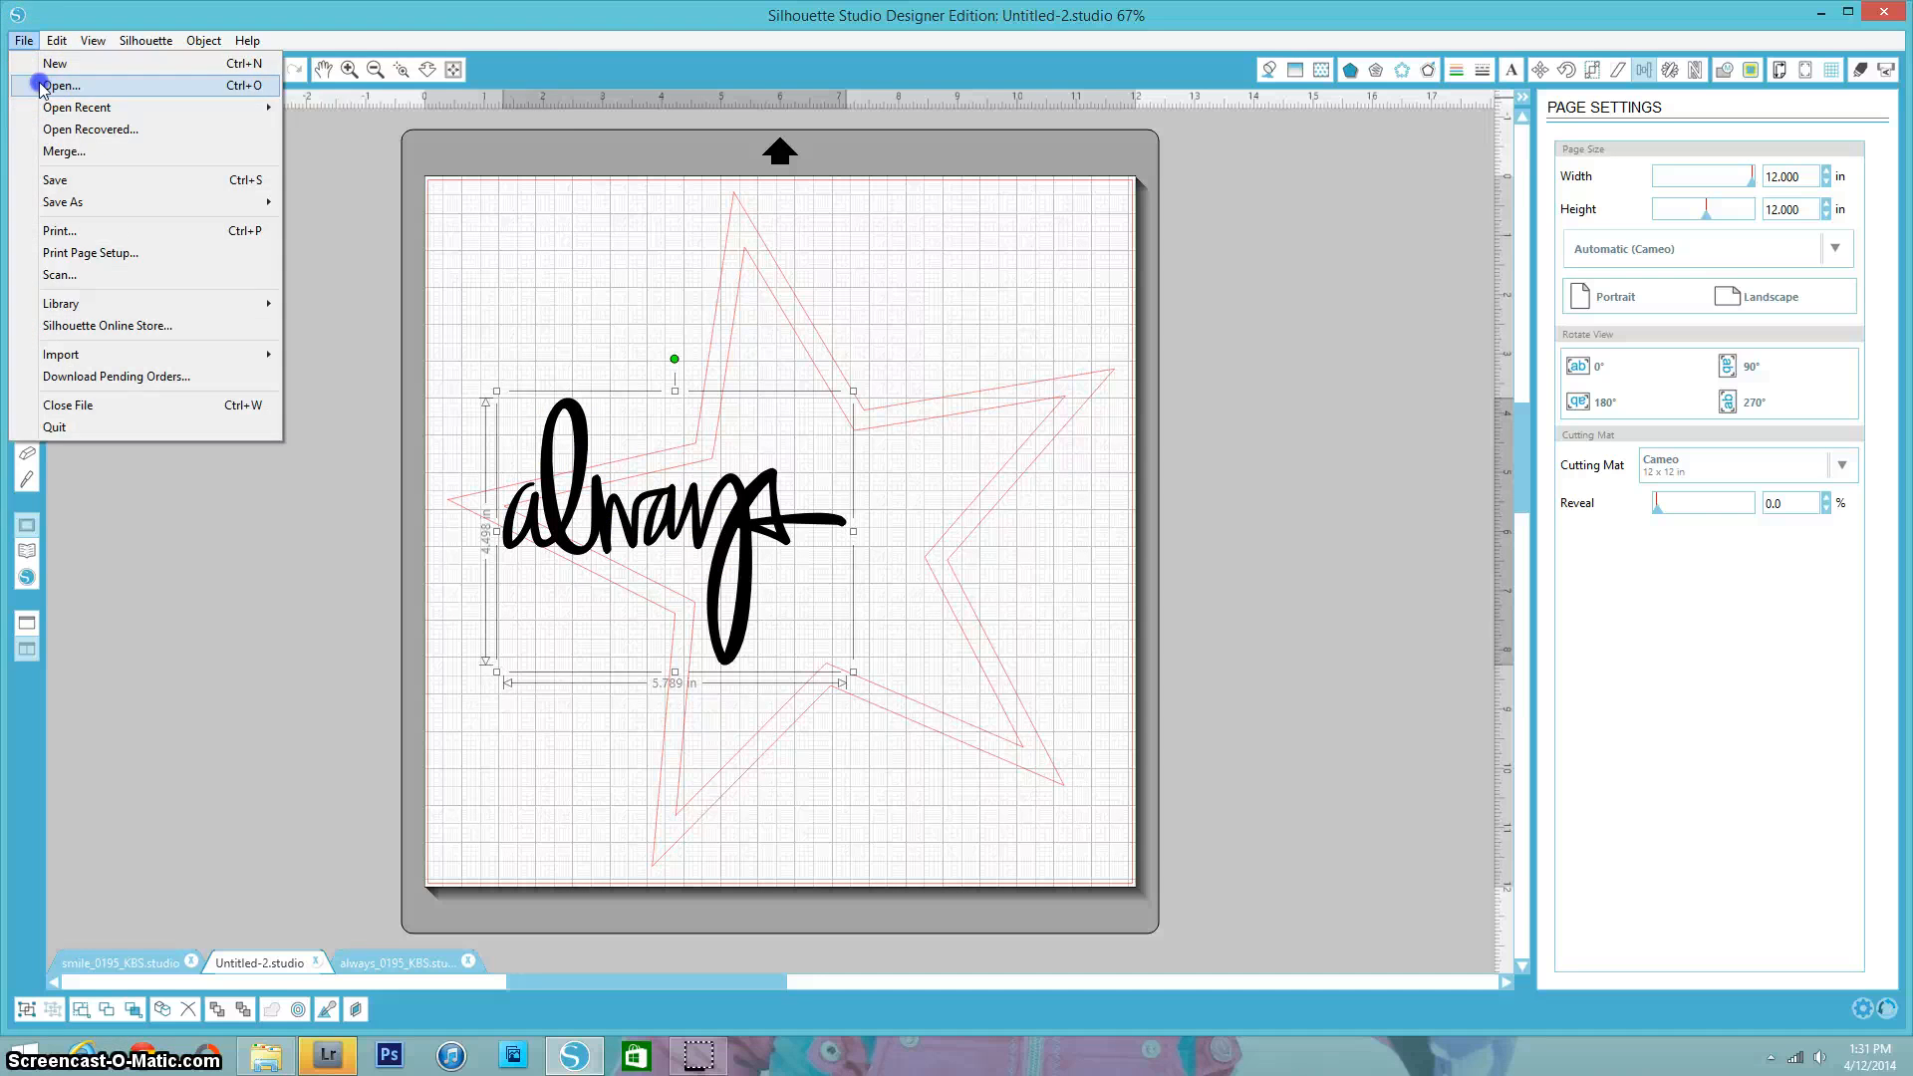
{"action": "left_click", "coordinate": [41, 88]}
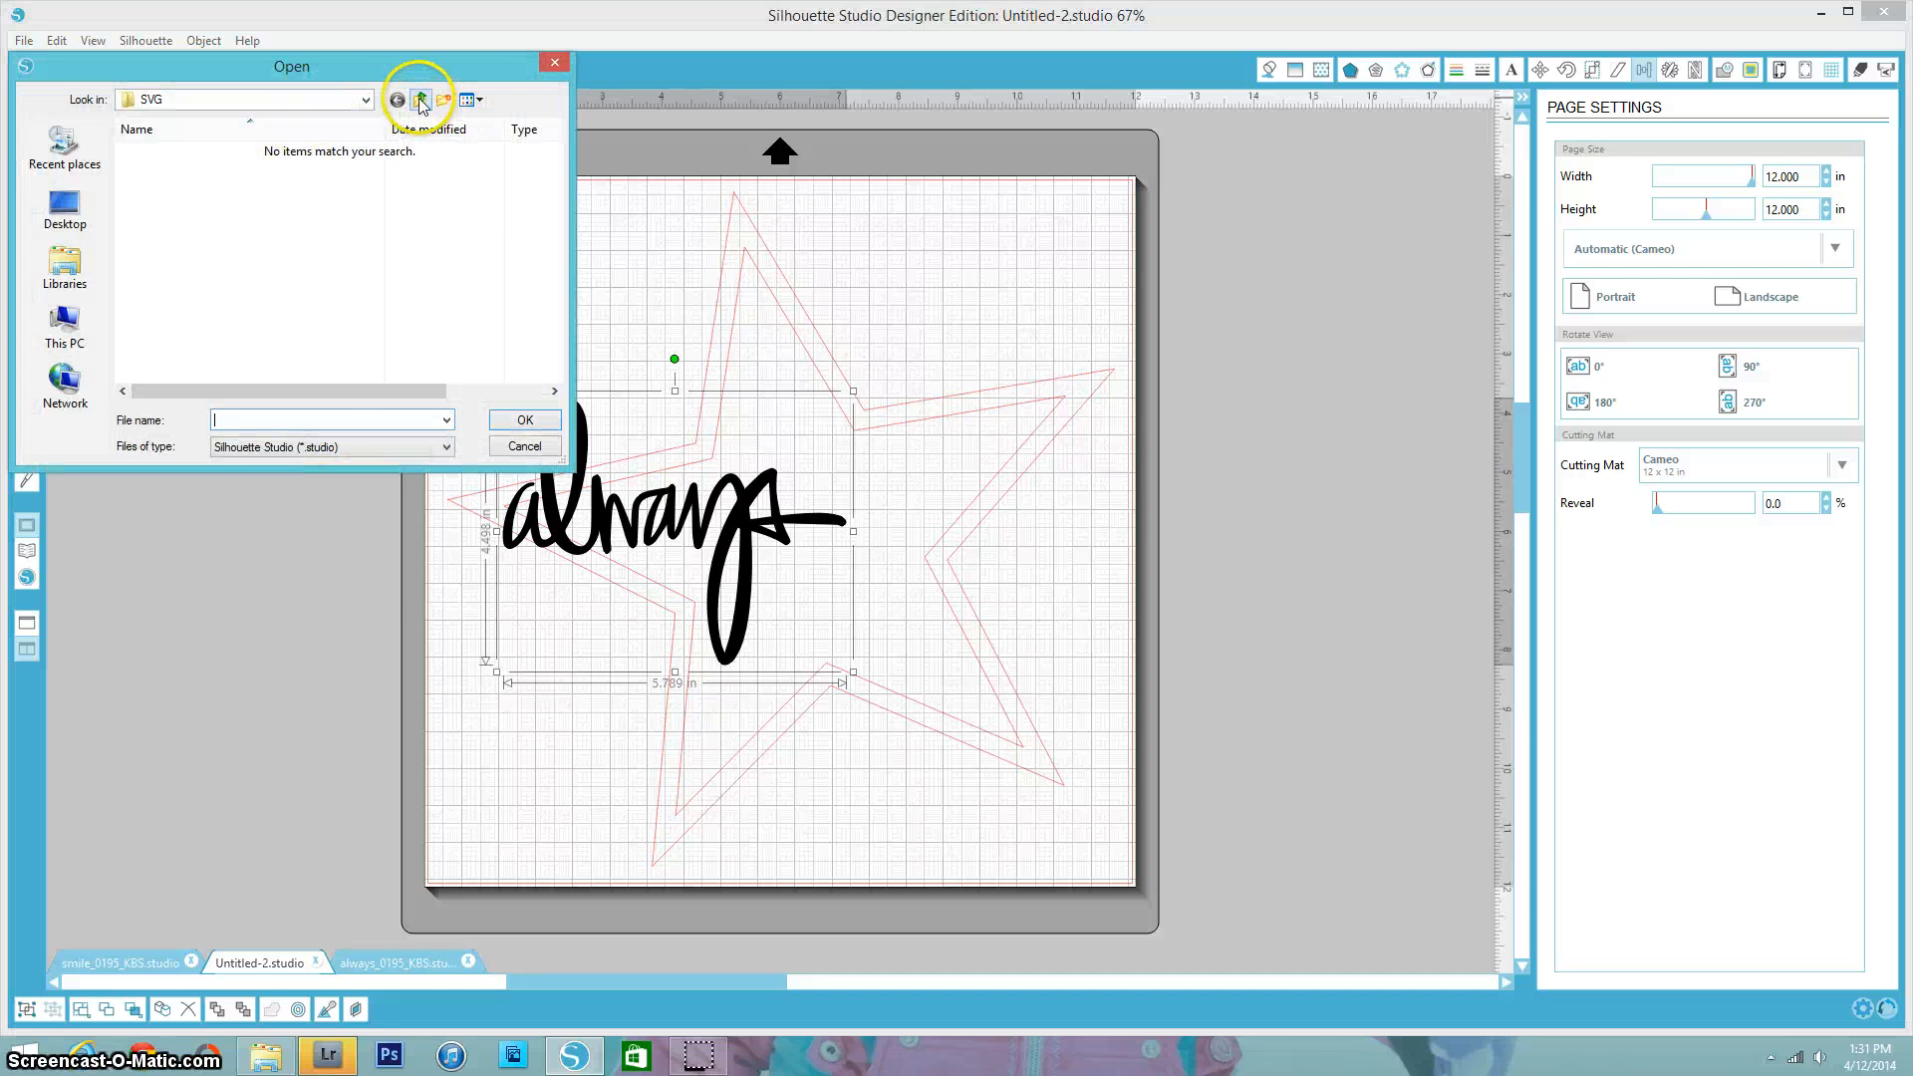
{"action": "left_click", "coordinate": [279, 446]}
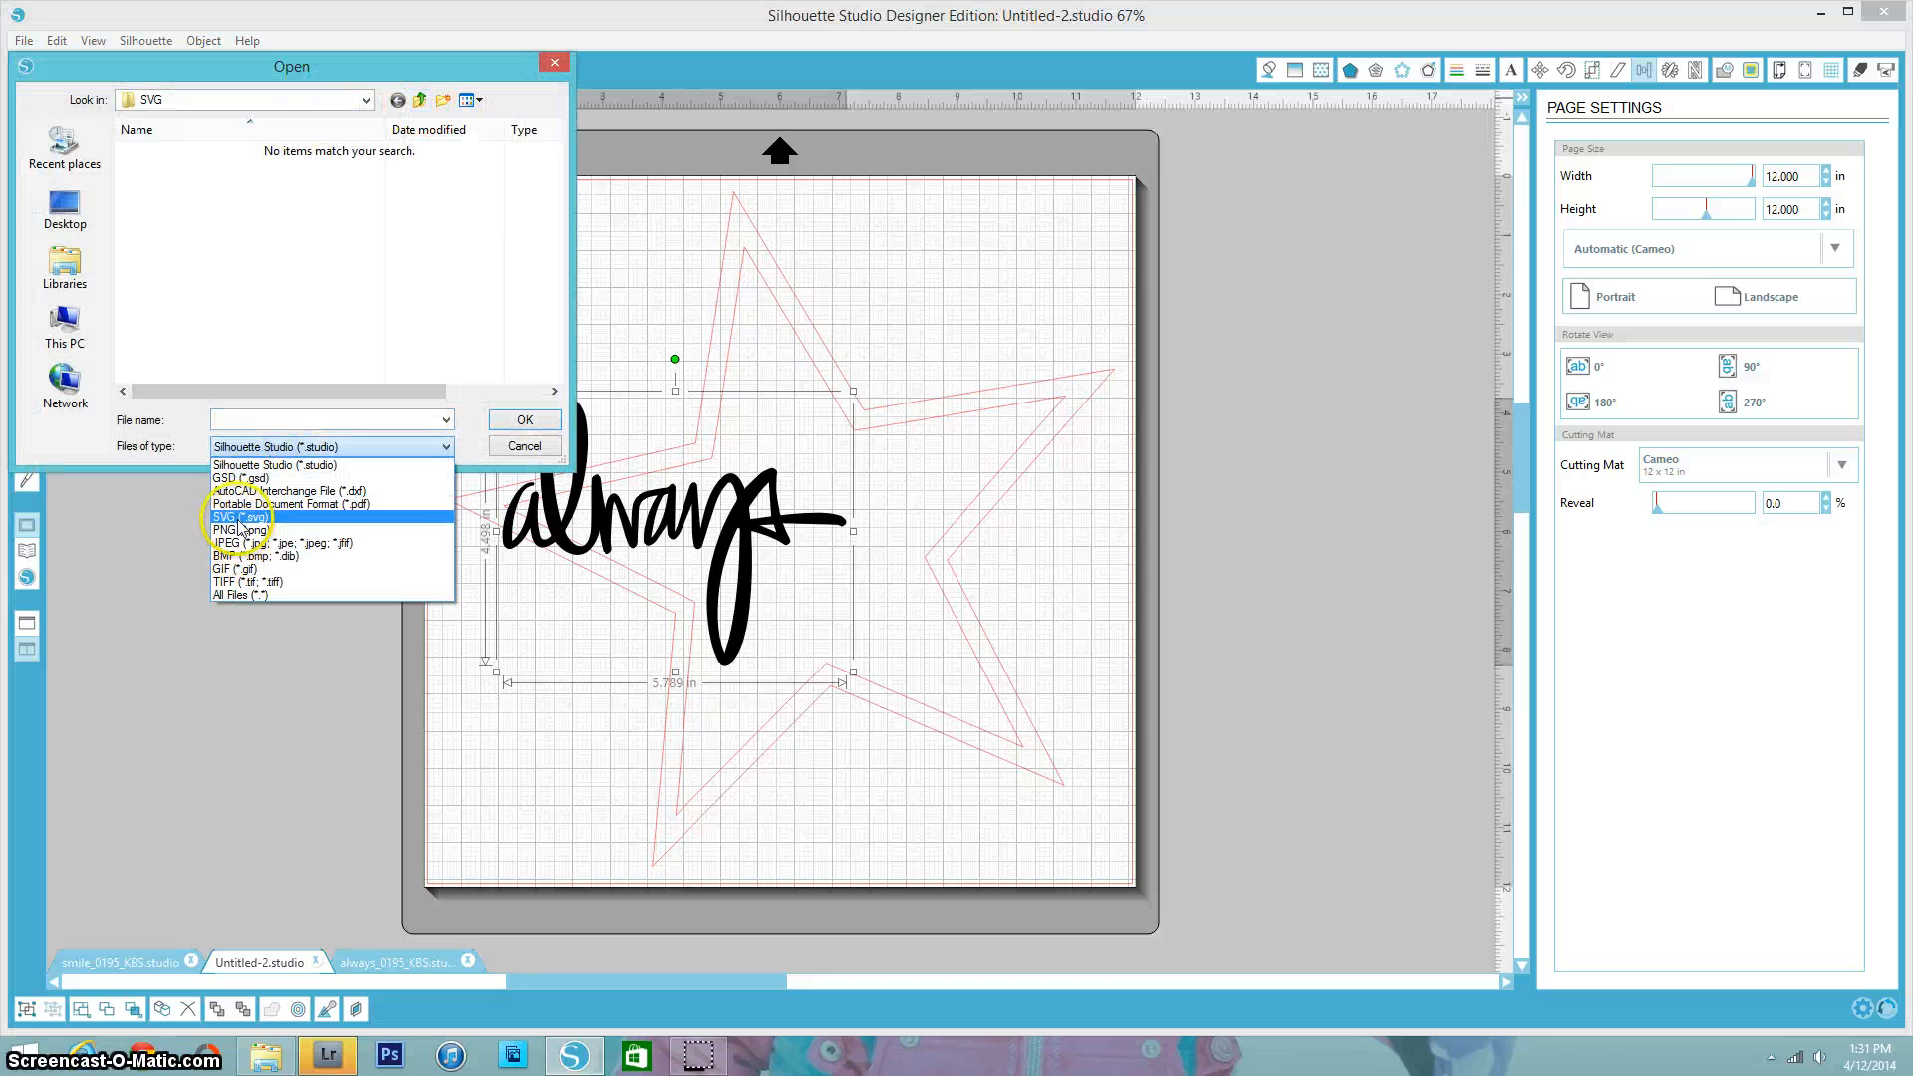
{"action": "left_click", "coordinate": [239, 519]}
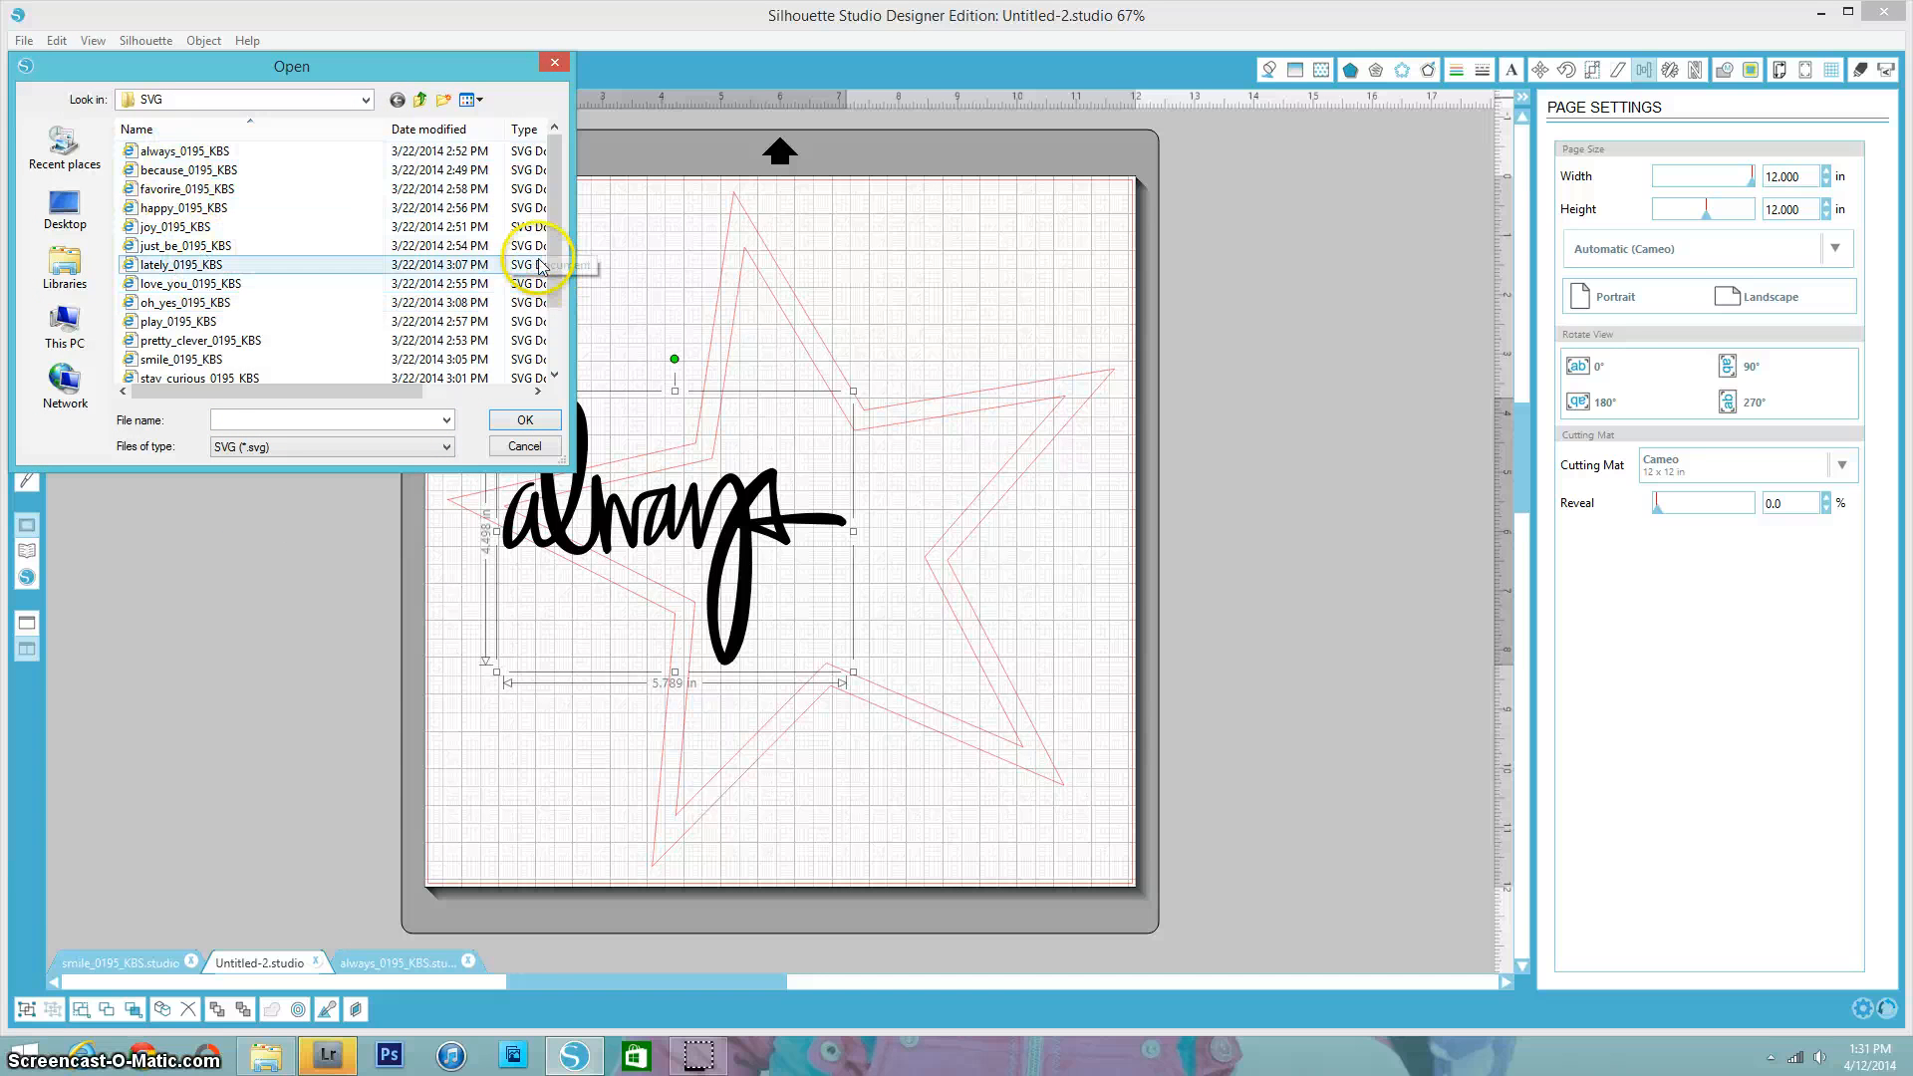
{"action": "left_click", "coordinate": [199, 360]}
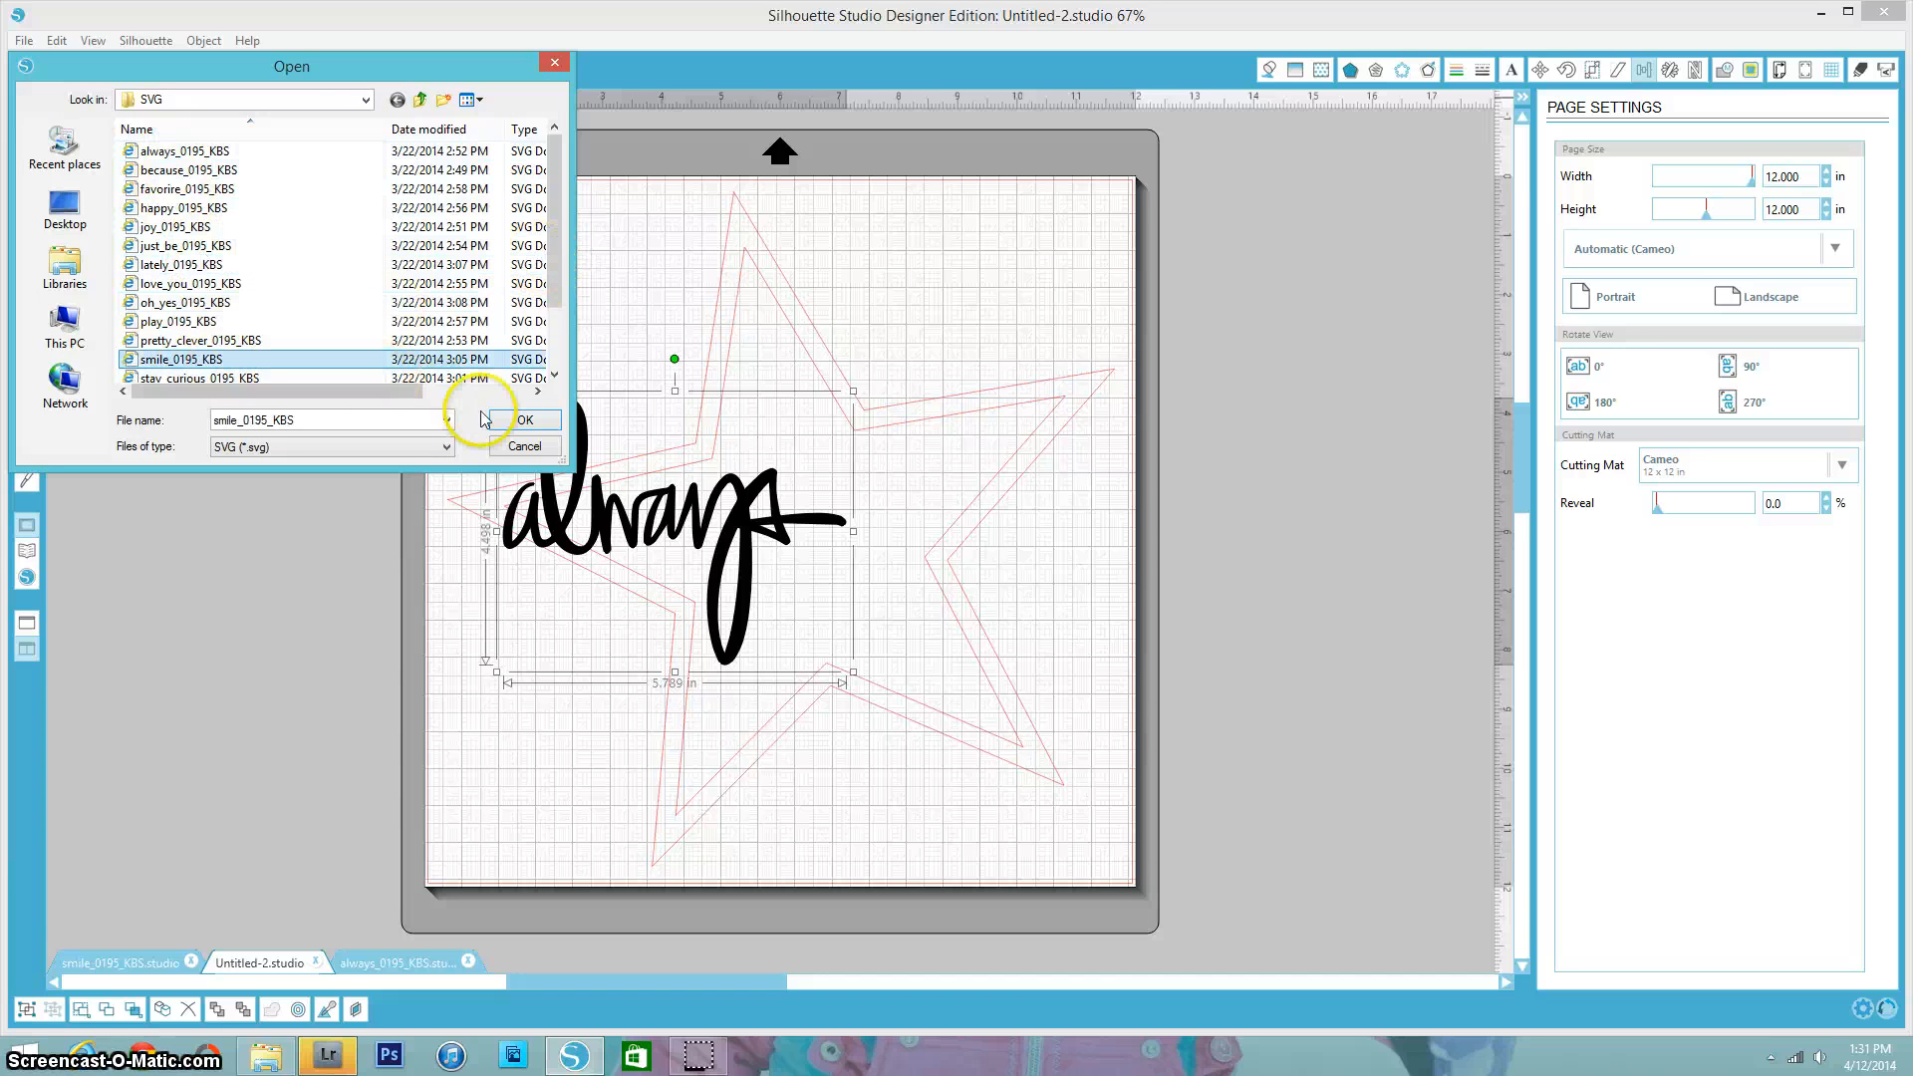
{"action": "left_click", "coordinate": [513, 417]}
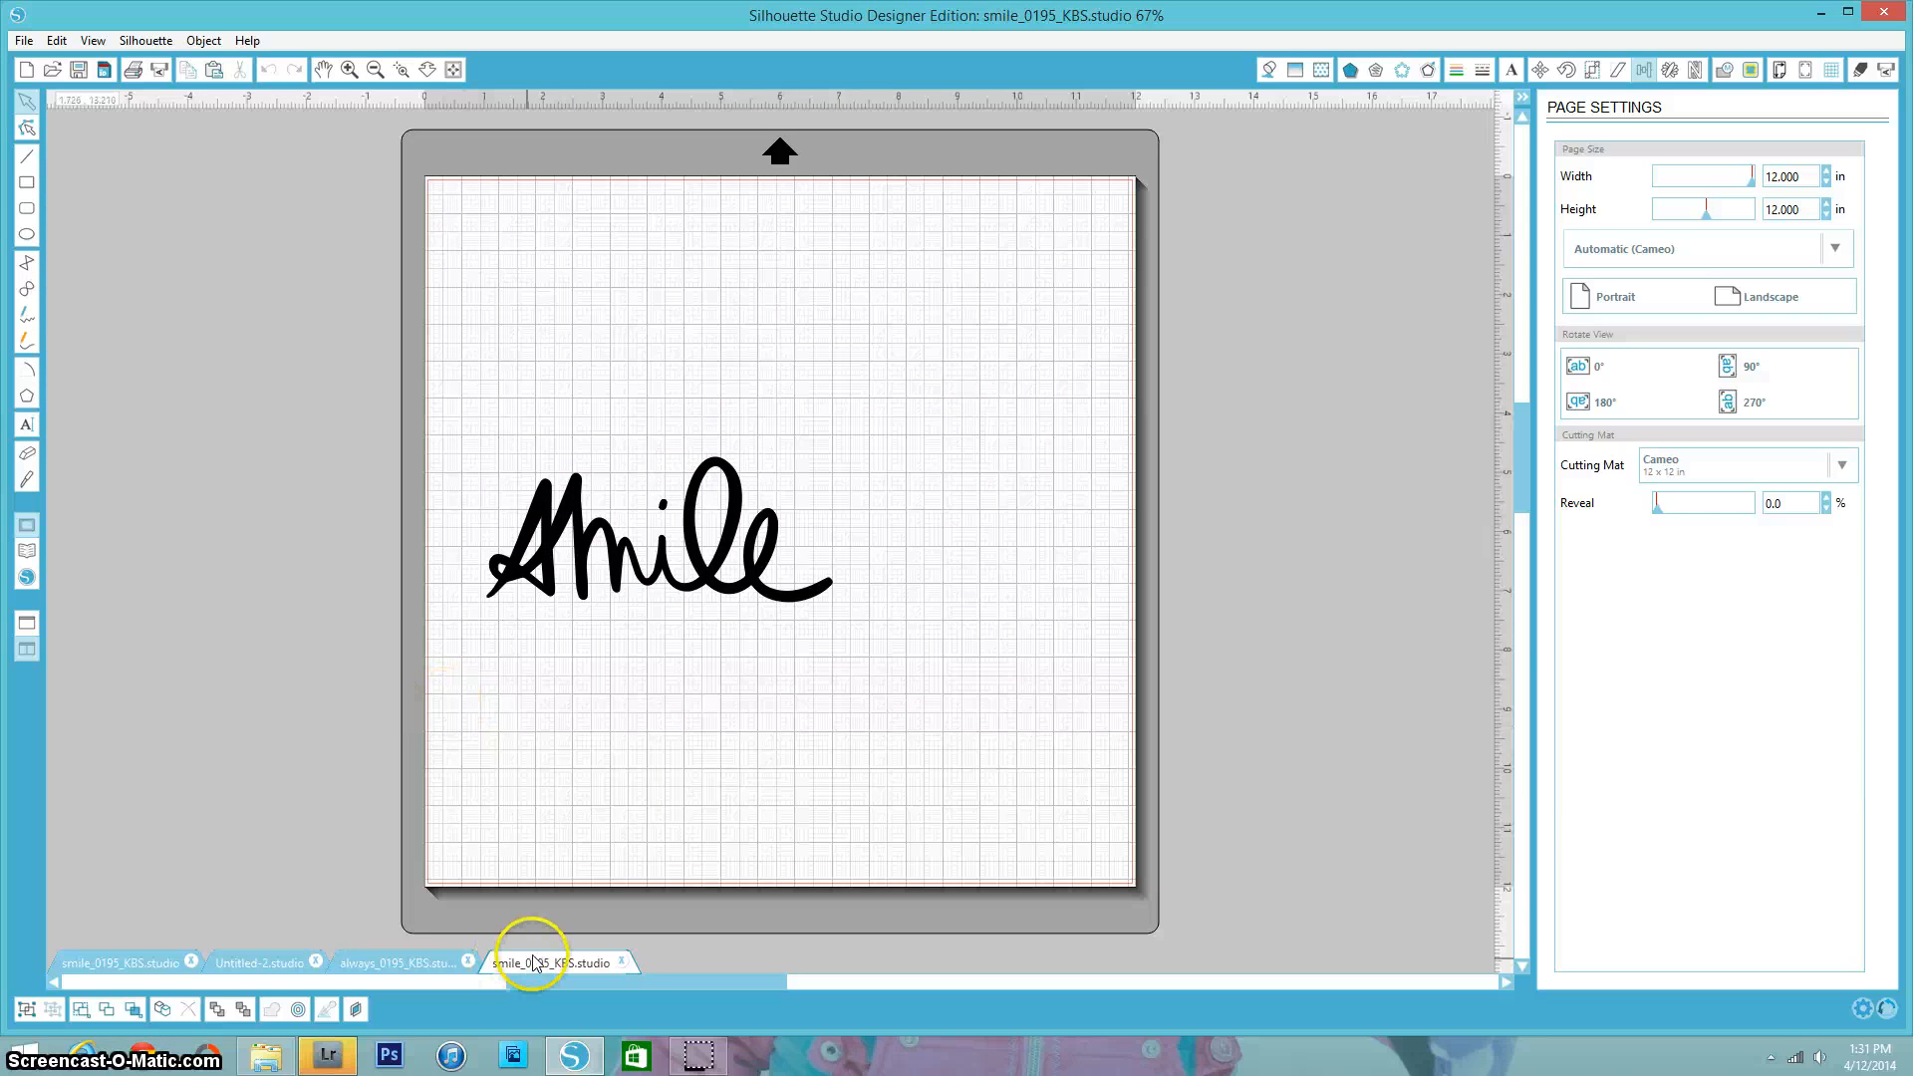
- Copy the "smile" word art and paste it onto the star design in Untitled-2
{"action": "right_click", "coordinate": [587, 547]}
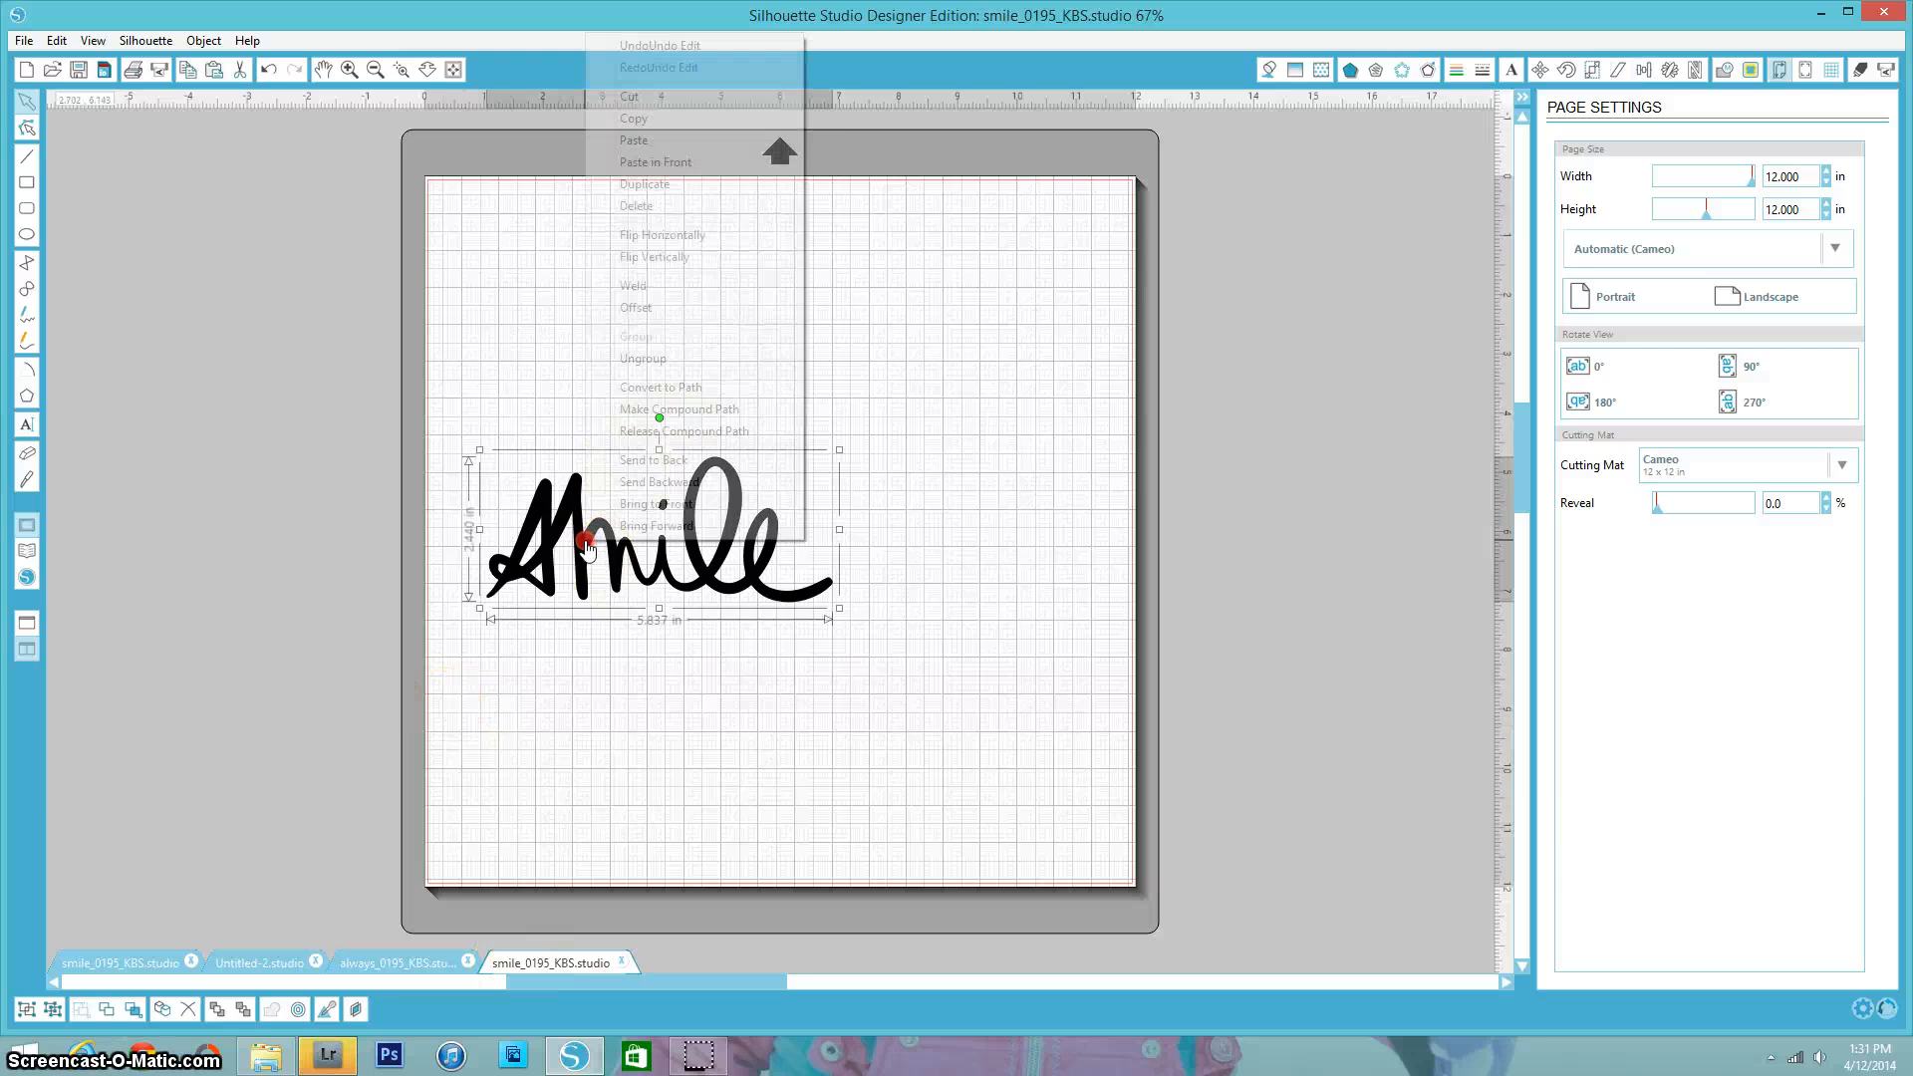
{"action": "left_click", "coordinate": [632, 118]}
{"action": "left_click", "coordinate": [375, 1013]}
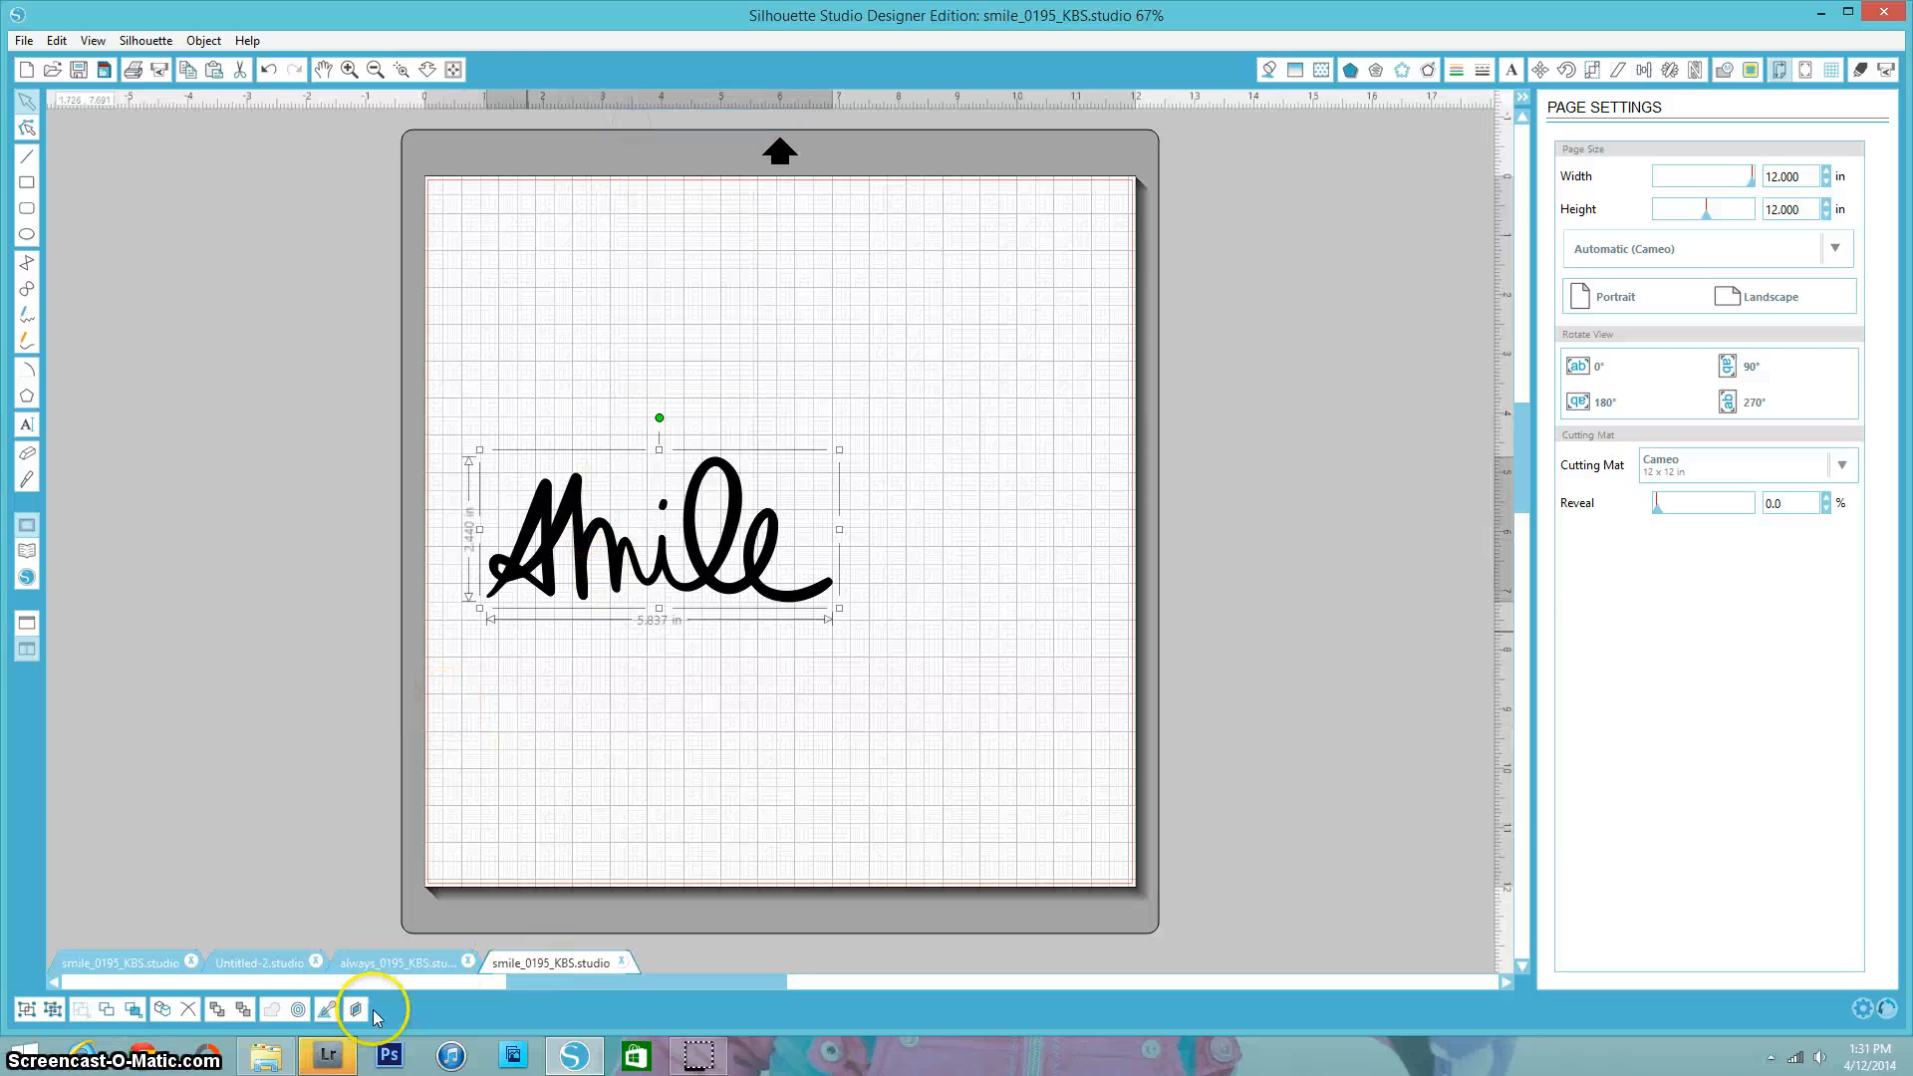
{"action": "left_click", "coordinate": [261, 965]}
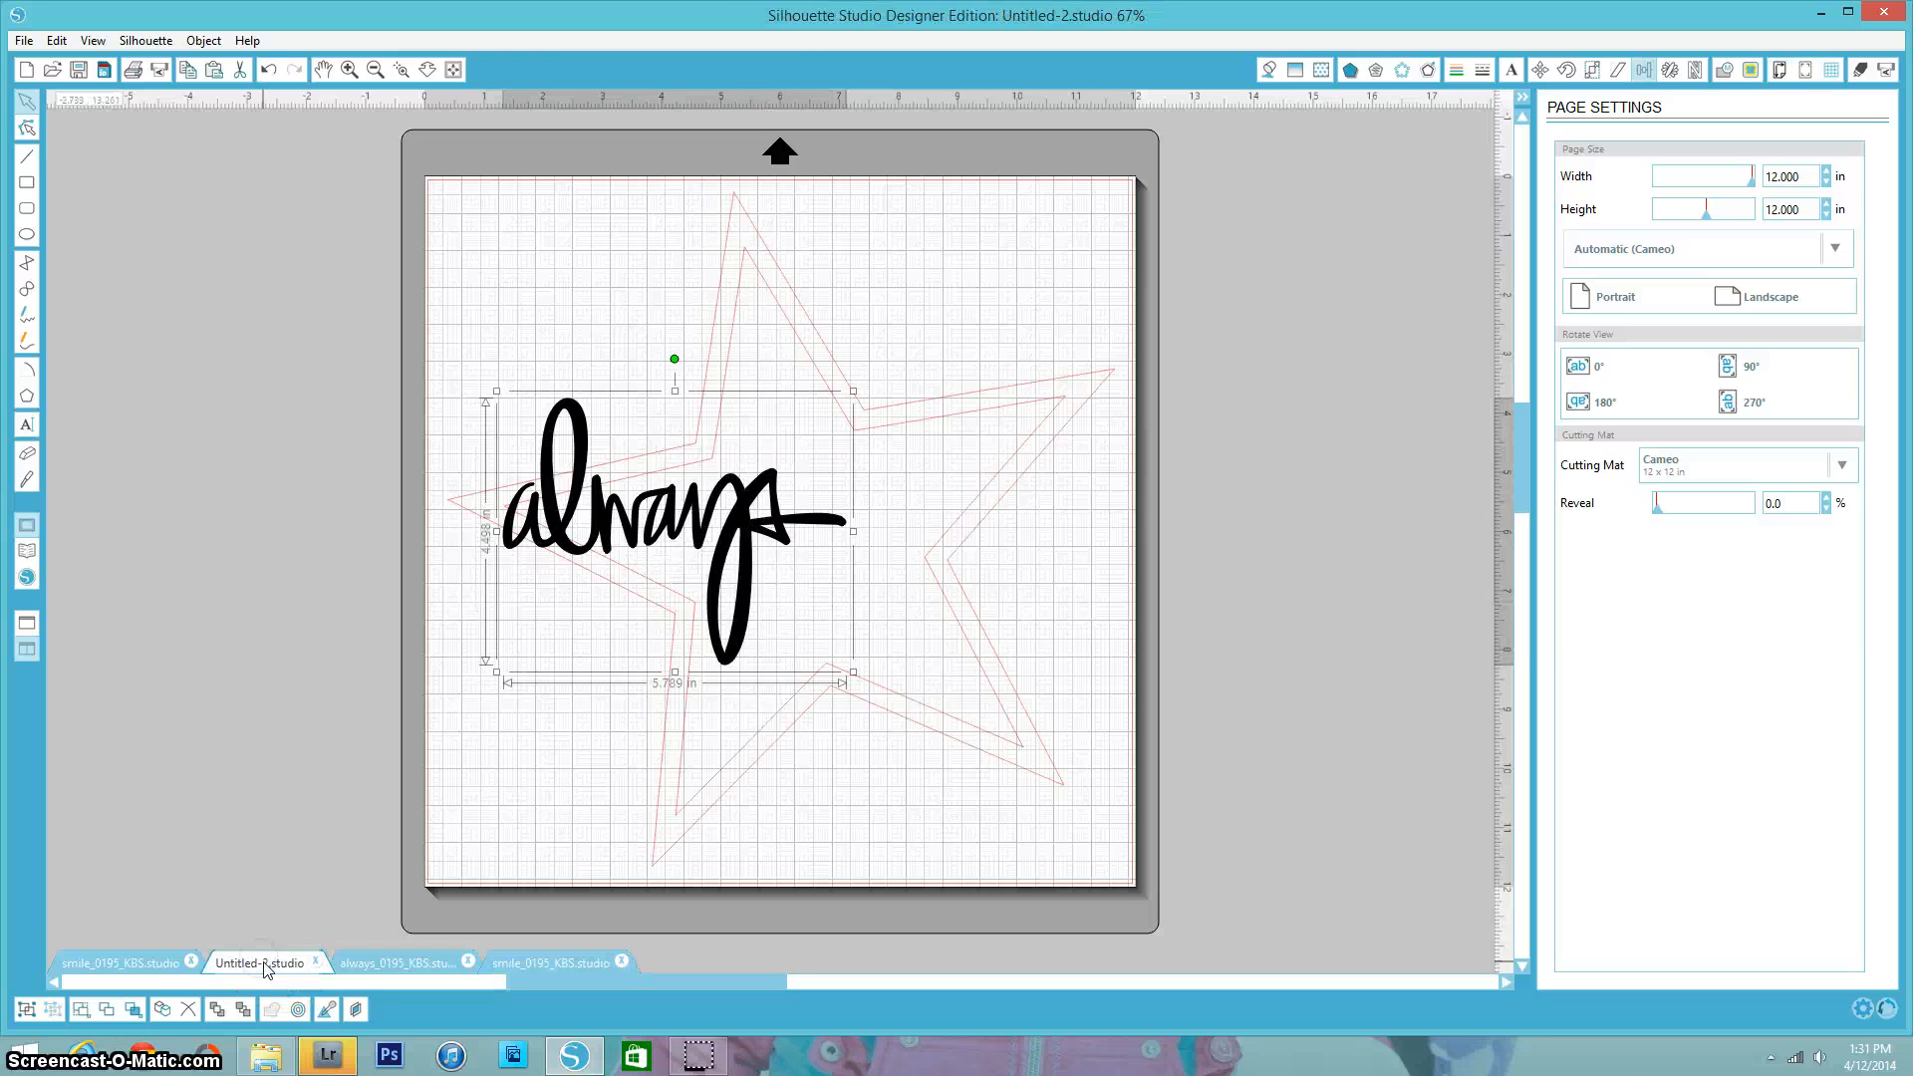
{"action": "right_click", "coordinate": [999, 307]}
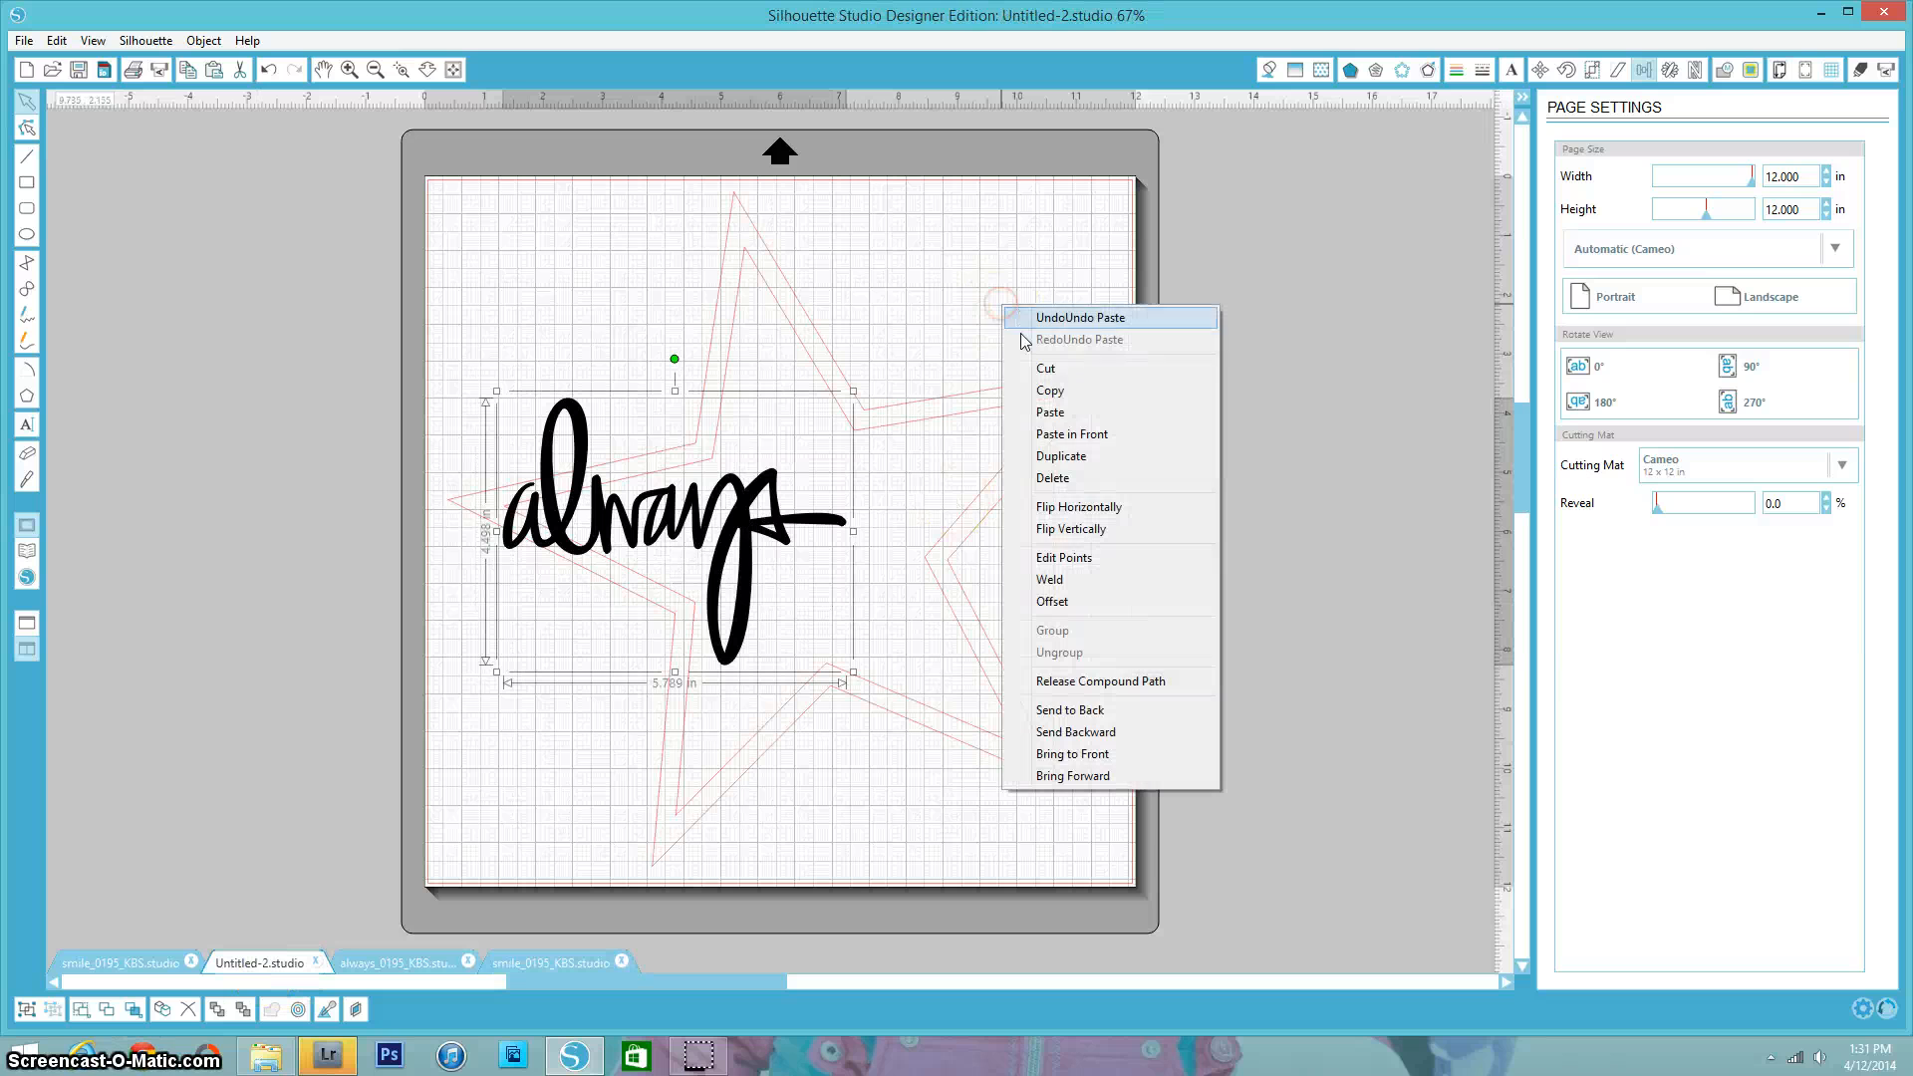
{"action": "left_click", "coordinate": [1038, 414]}
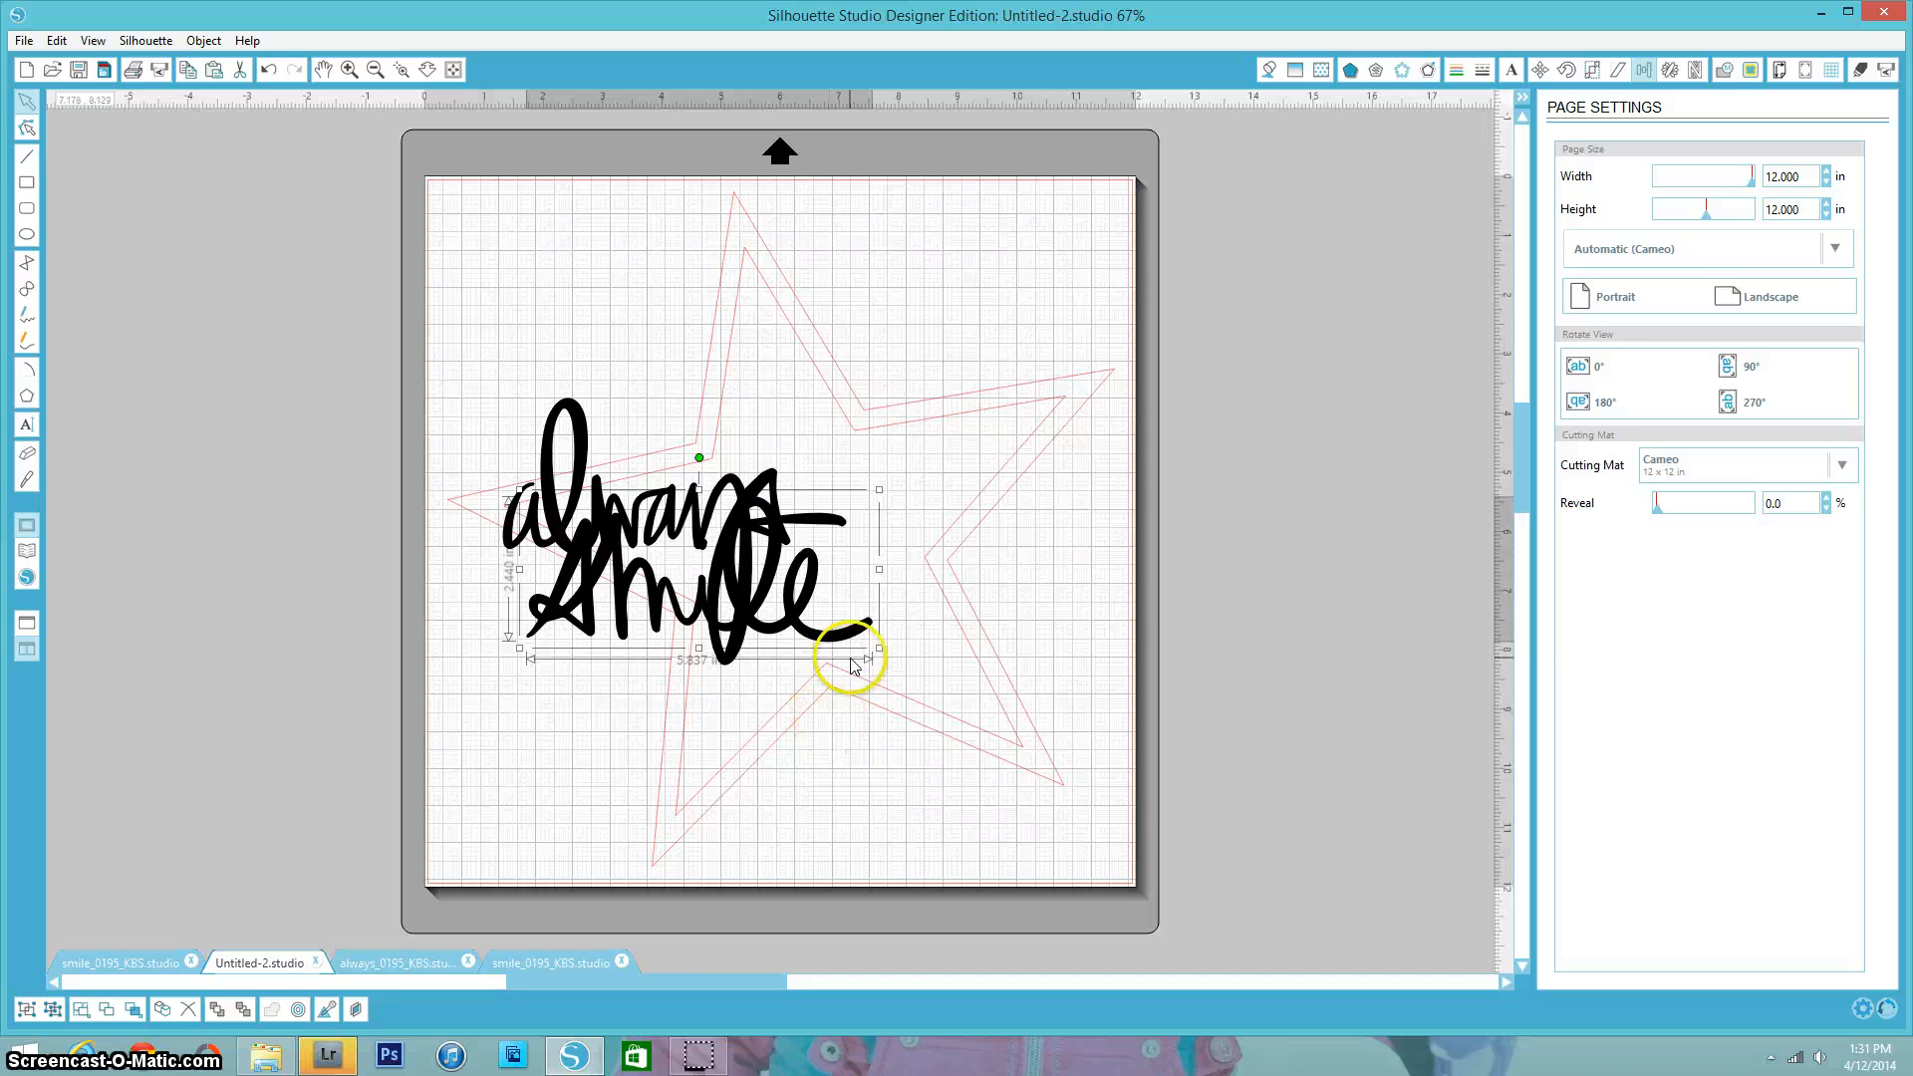
- Move the "smile" word to the star's right side and shrink "always" to about 4.2 in wide
{"action": "mouse_move", "coordinate": [823, 643]}
{"action": "left_mouse_down"}
{"action": "mouse_move", "coordinate": [987, 542]}
{"action": "mouse_move", "coordinate": [1162, 581]}
{"action": "mouse_move", "coordinate": [1078, 530]}
{"action": "left_mouse_up"}
{"action": "left_click", "coordinate": [717, 631]}
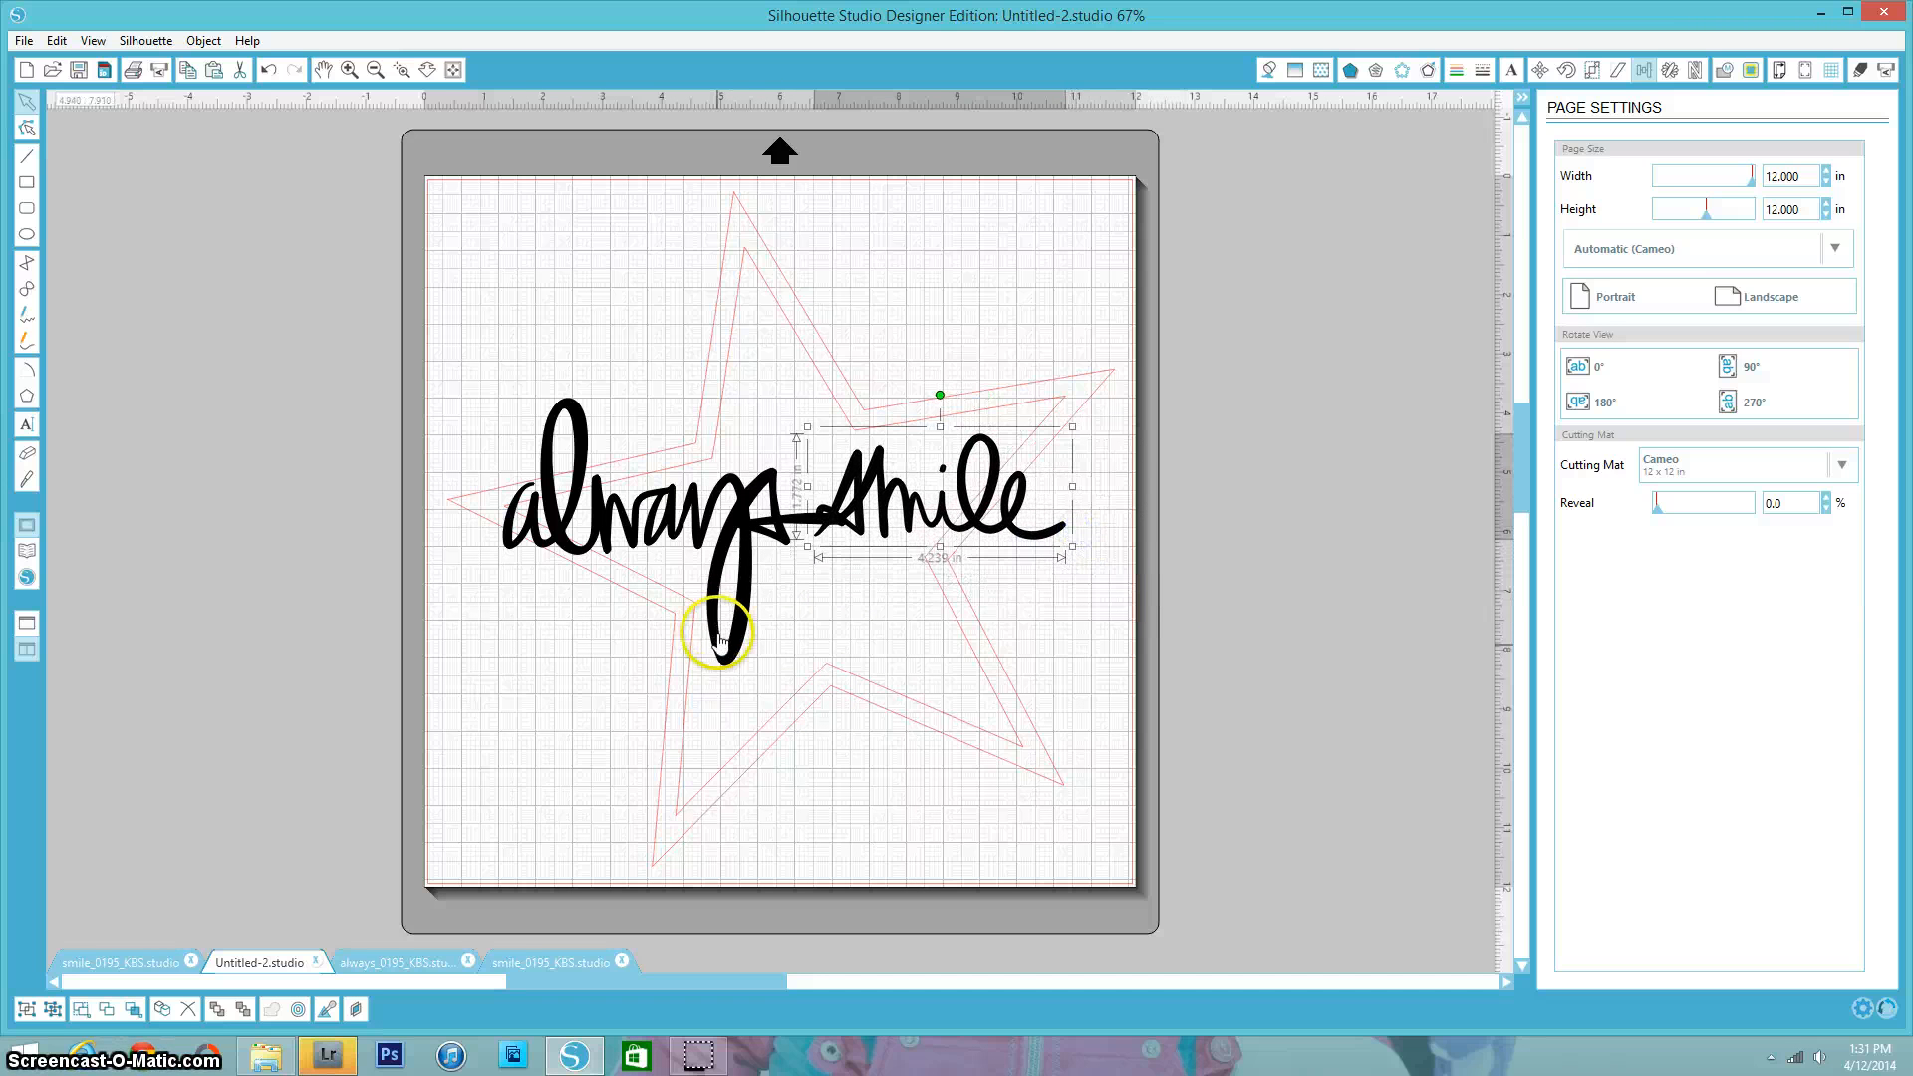
{"action": "left_click_drag", "start_coordinate": [870, 685], "coordinate": [779, 568]}
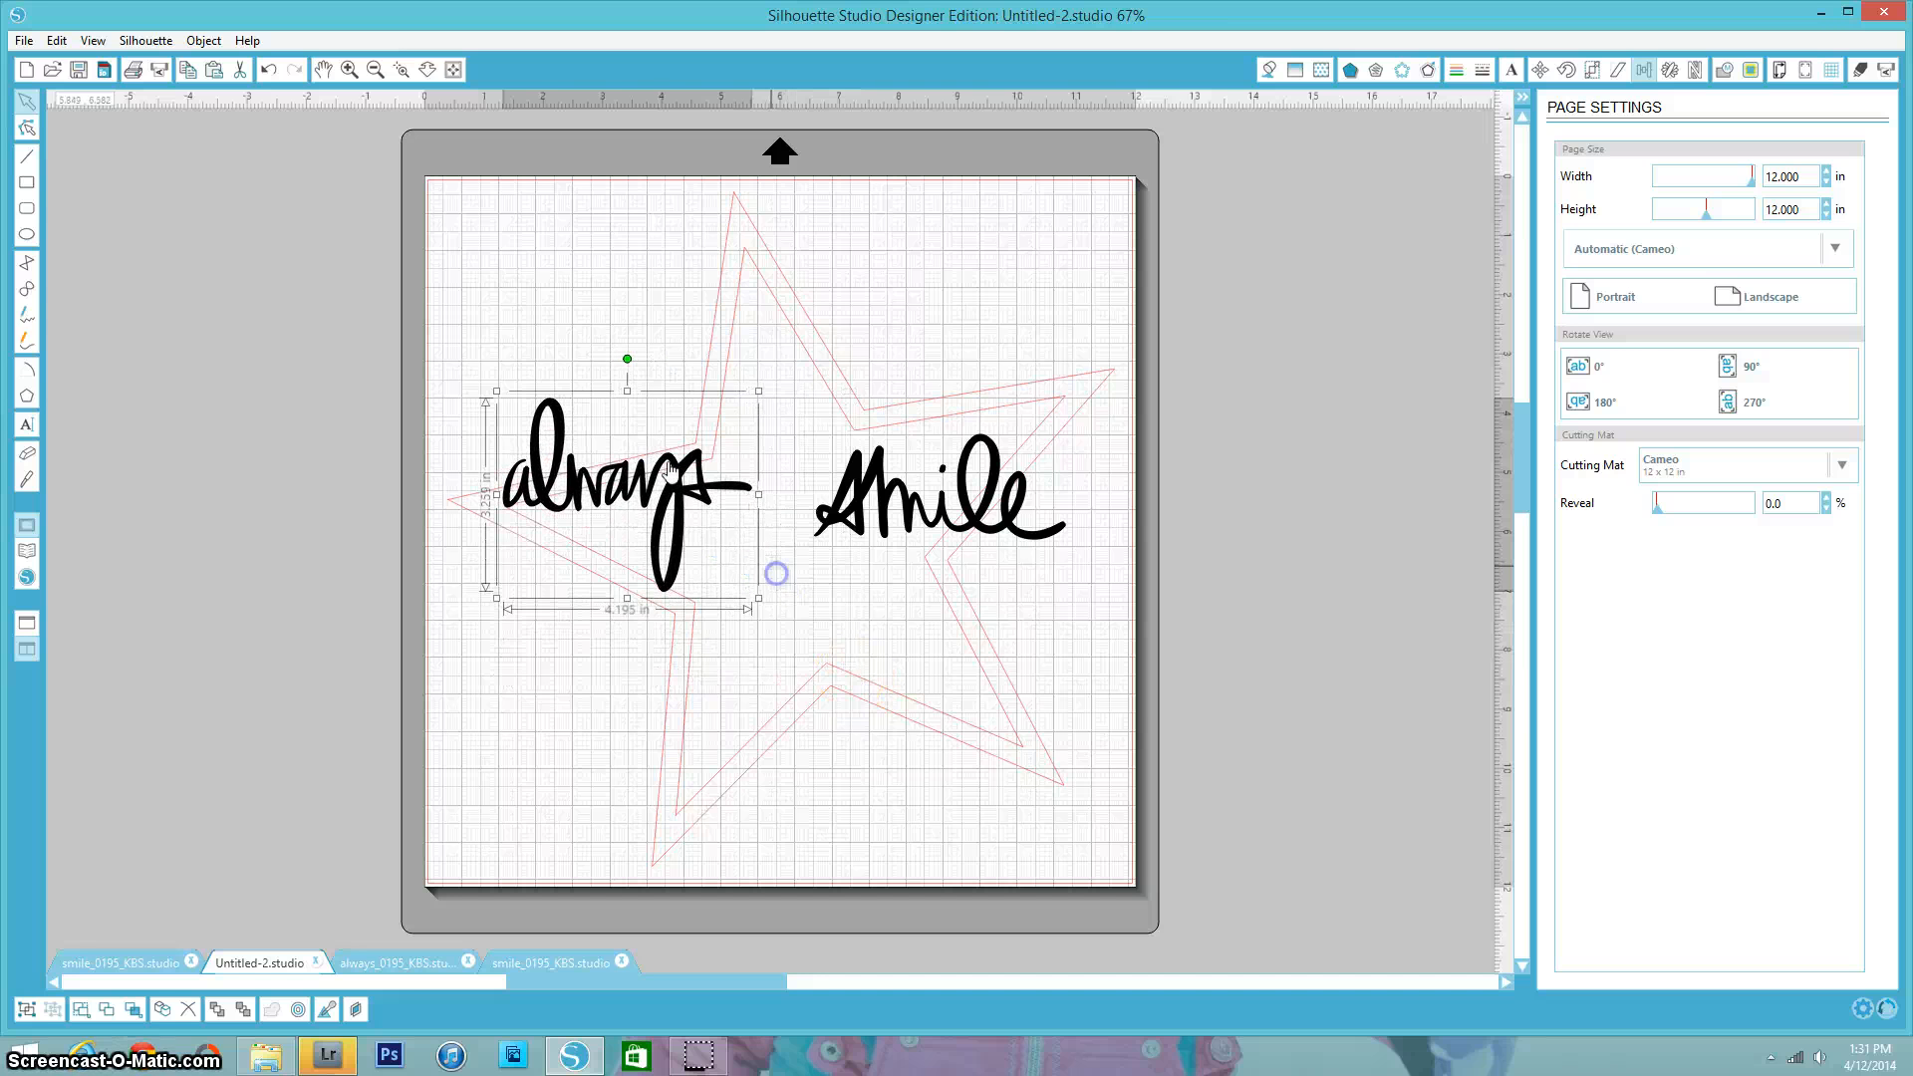
- Tilt the "always" word slightly and move it to the star's lower left
{"action": "left_click", "coordinate": [628, 357]}
{"action": "left_click_drag", "start_coordinate": [627, 360], "coordinate": [605, 366]}
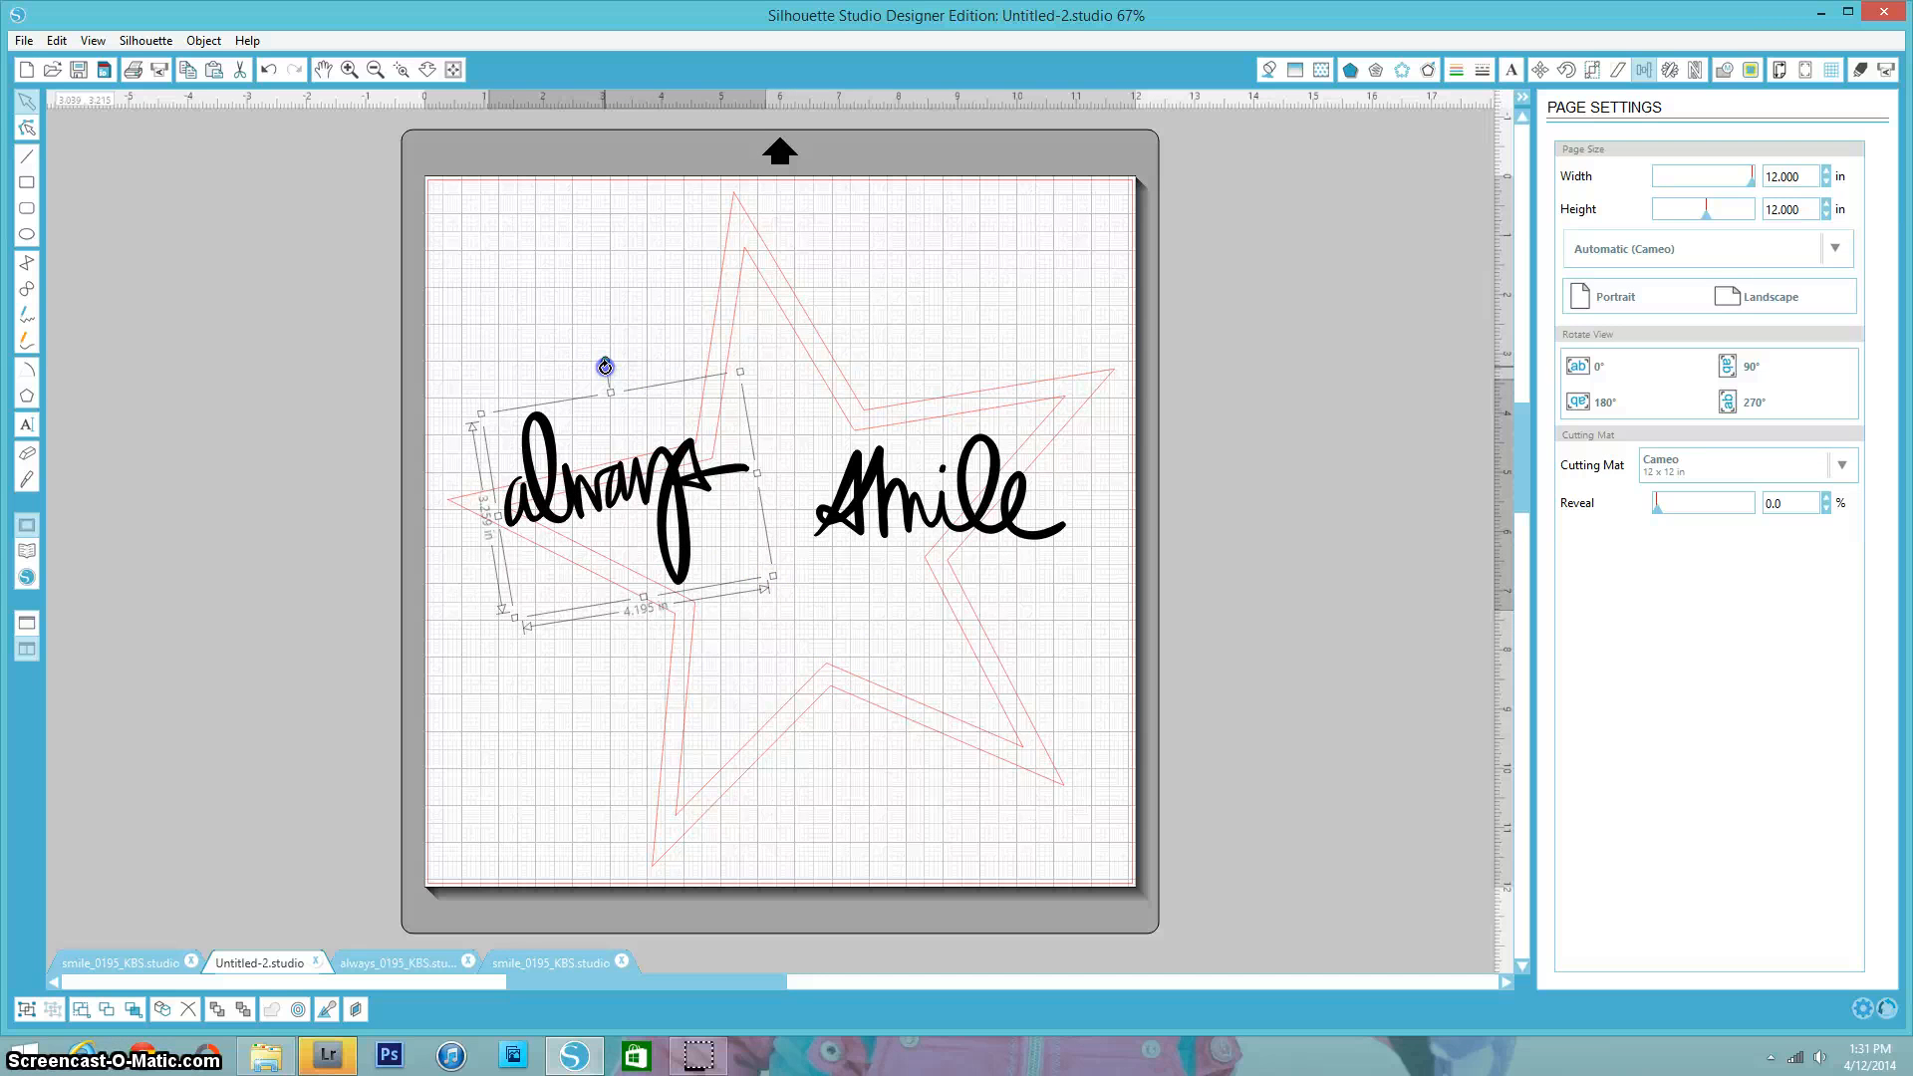
{"action": "left_click_drag", "start_coordinate": [683, 510], "coordinate": [756, 661]}
- Select the "smile" word and tilt it slightly upward to the right
{"action": "left_click", "coordinate": [867, 526]}
{"action": "left_click", "coordinate": [941, 397]}
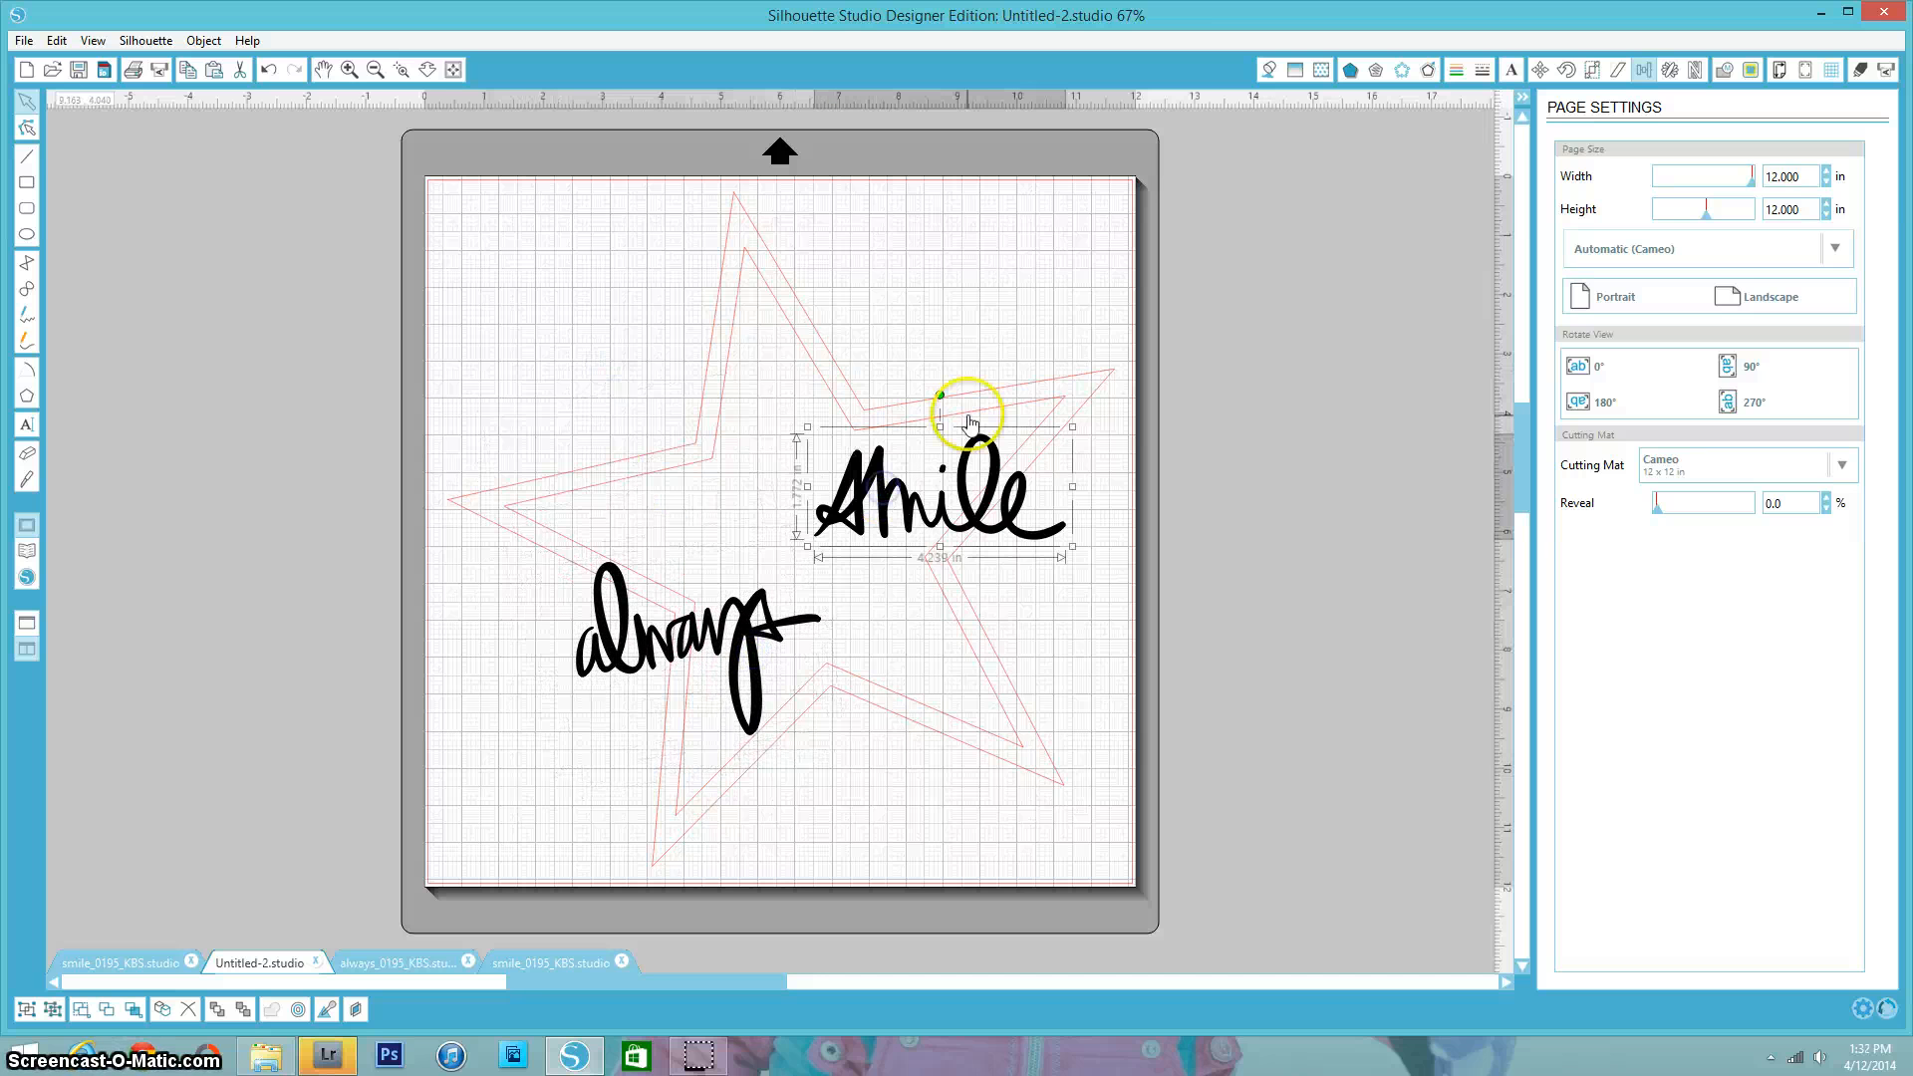
{"action": "left_click_drag", "start_coordinate": [942, 397], "coordinate": [918, 395]}
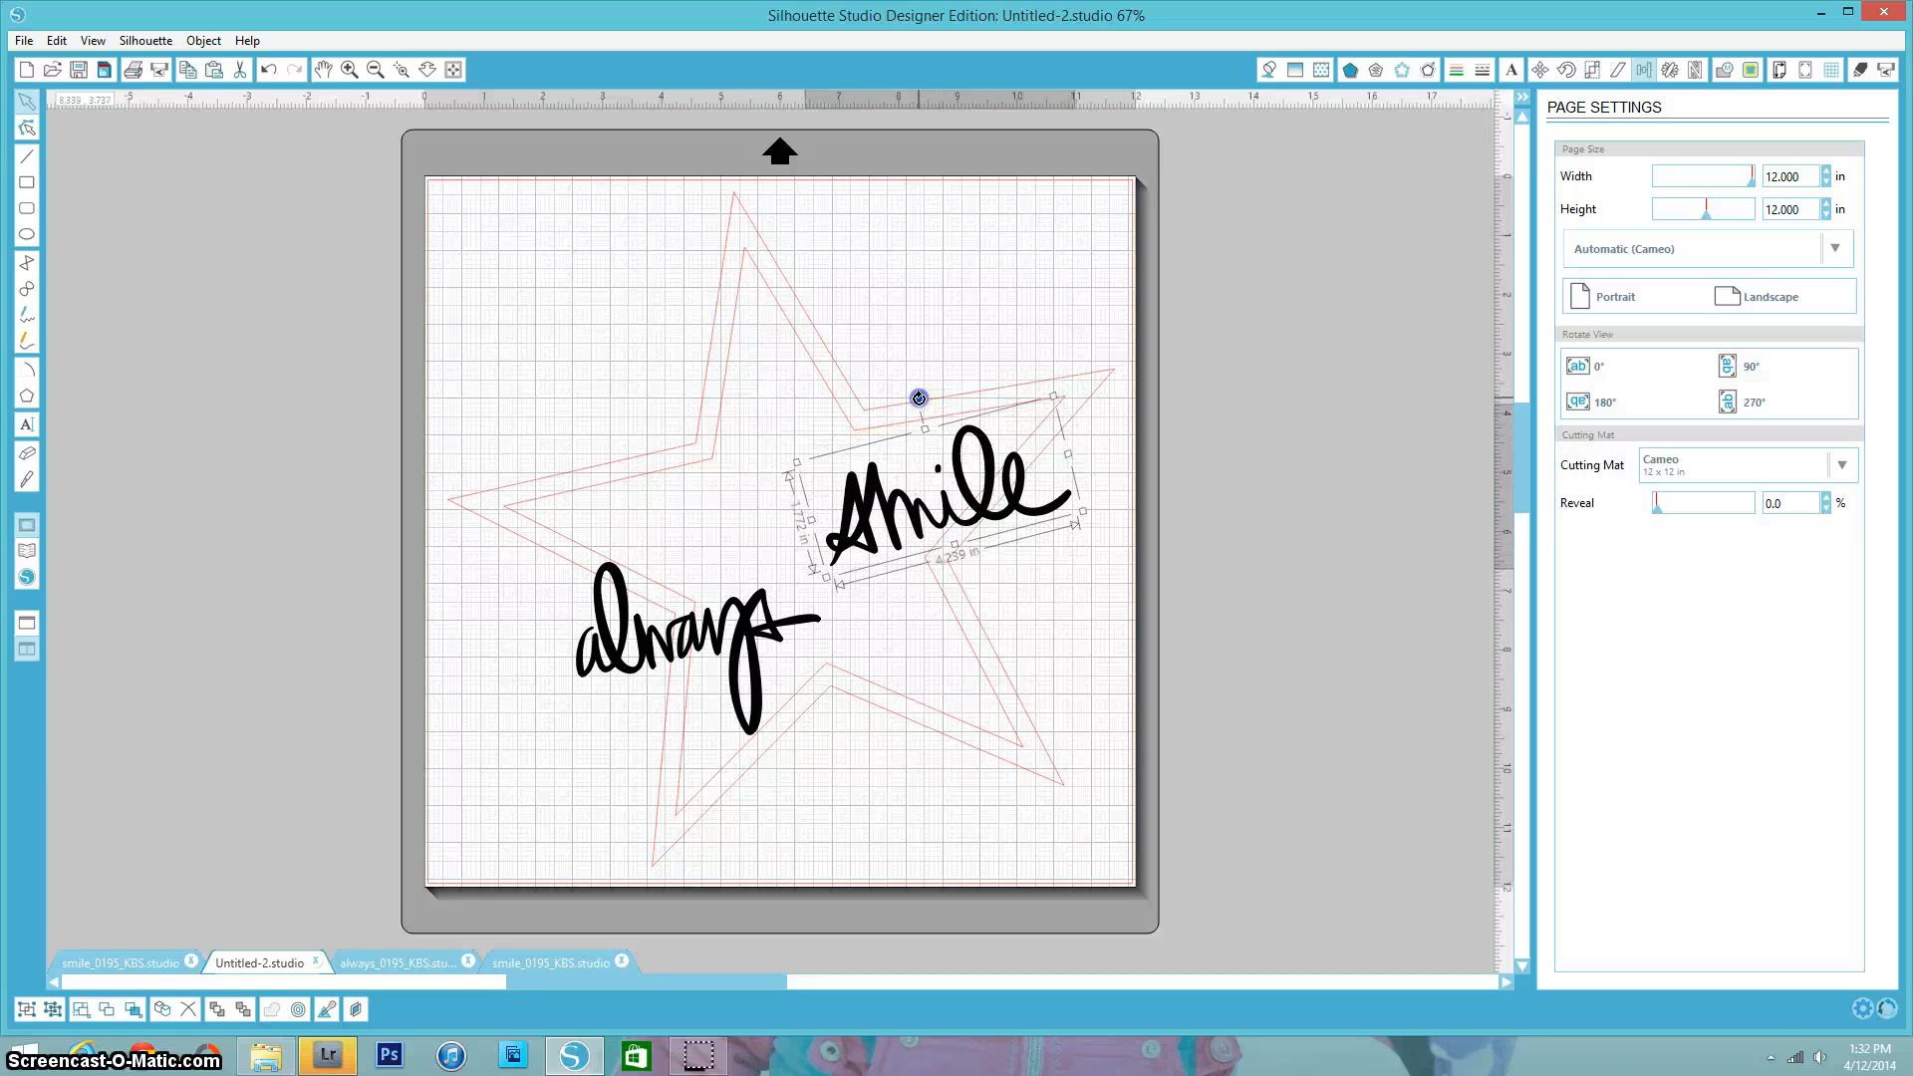
- Reposition the "smile" and "always" words so they join and overlap across the star's lower middle
{"action": "left_click_drag", "start_coordinate": [972, 519], "coordinate": [1016, 594]}
{"action": "left_click_drag", "start_coordinate": [876, 480], "coordinate": [867, 487]}
{"action": "left_click", "coordinate": [854, 704]}
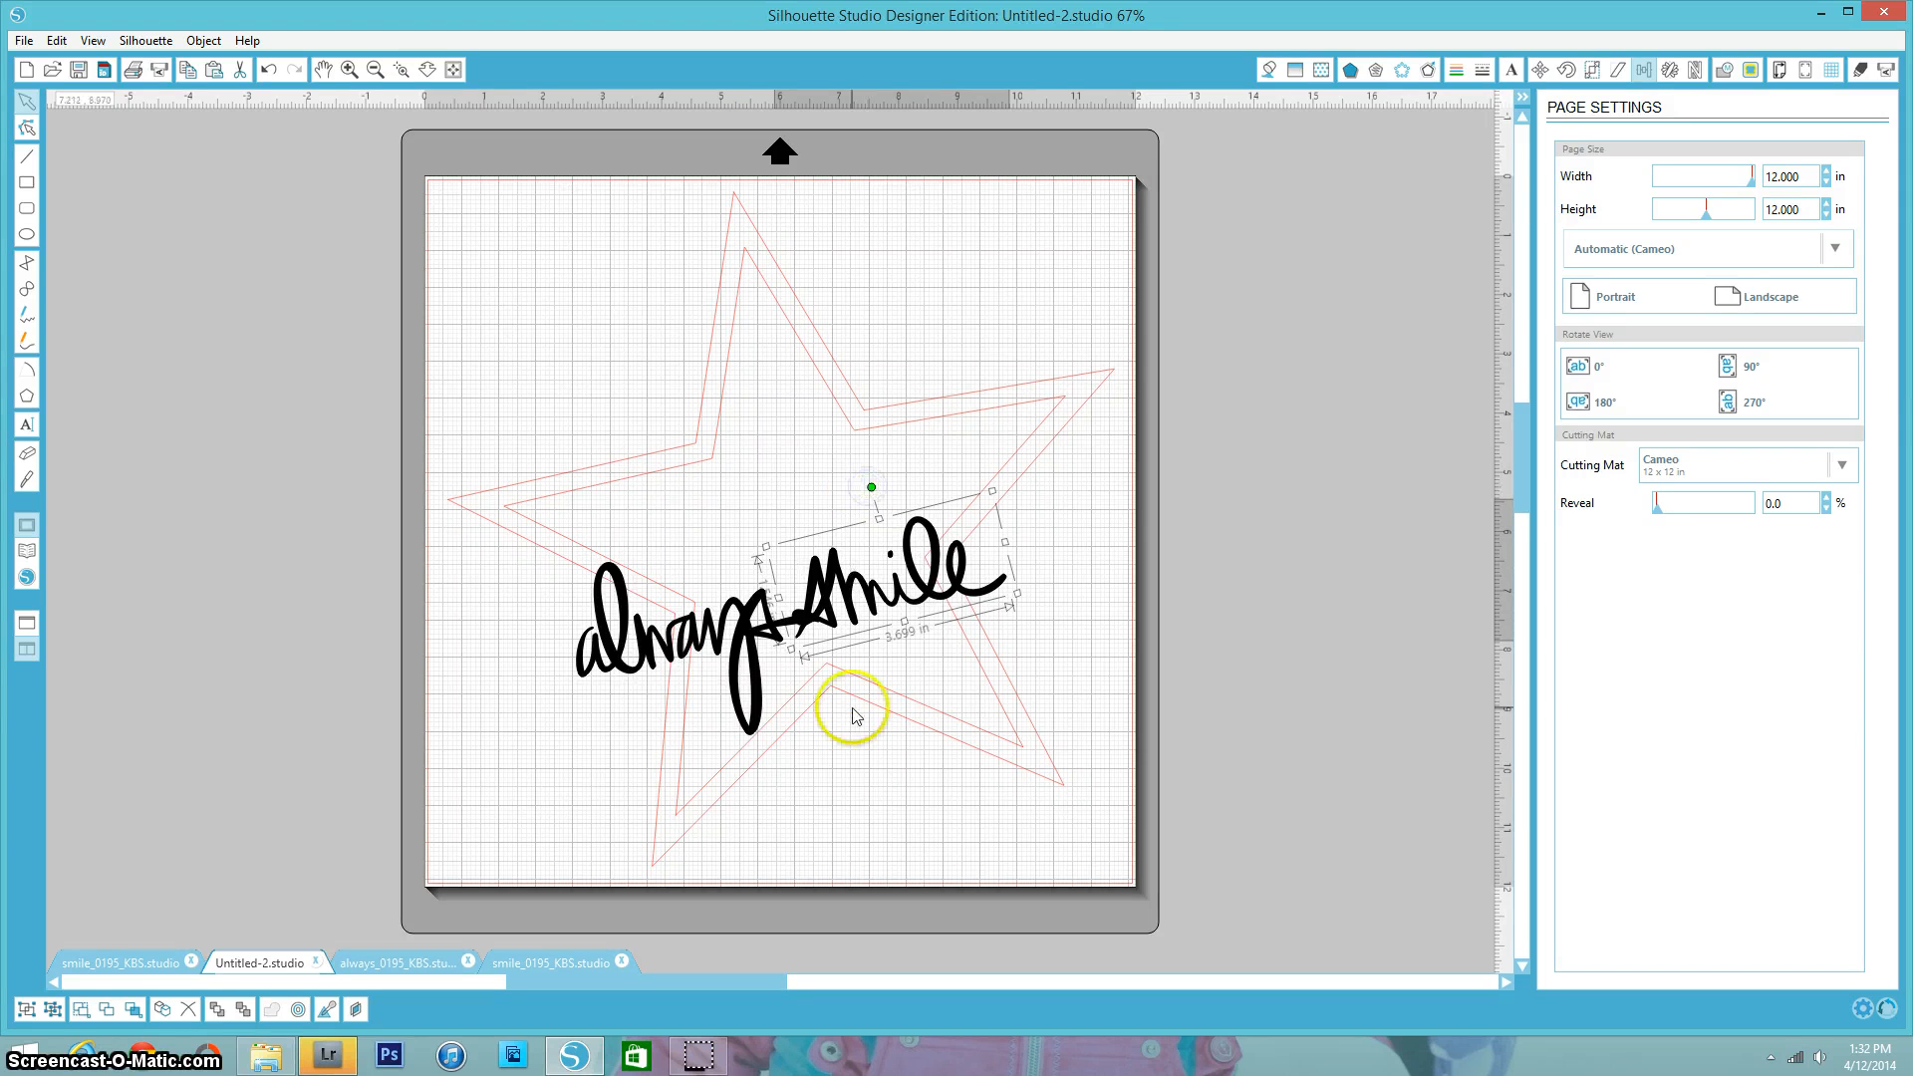
{"action": "left_click_drag", "start_coordinate": [745, 635], "coordinate": [759, 628]}
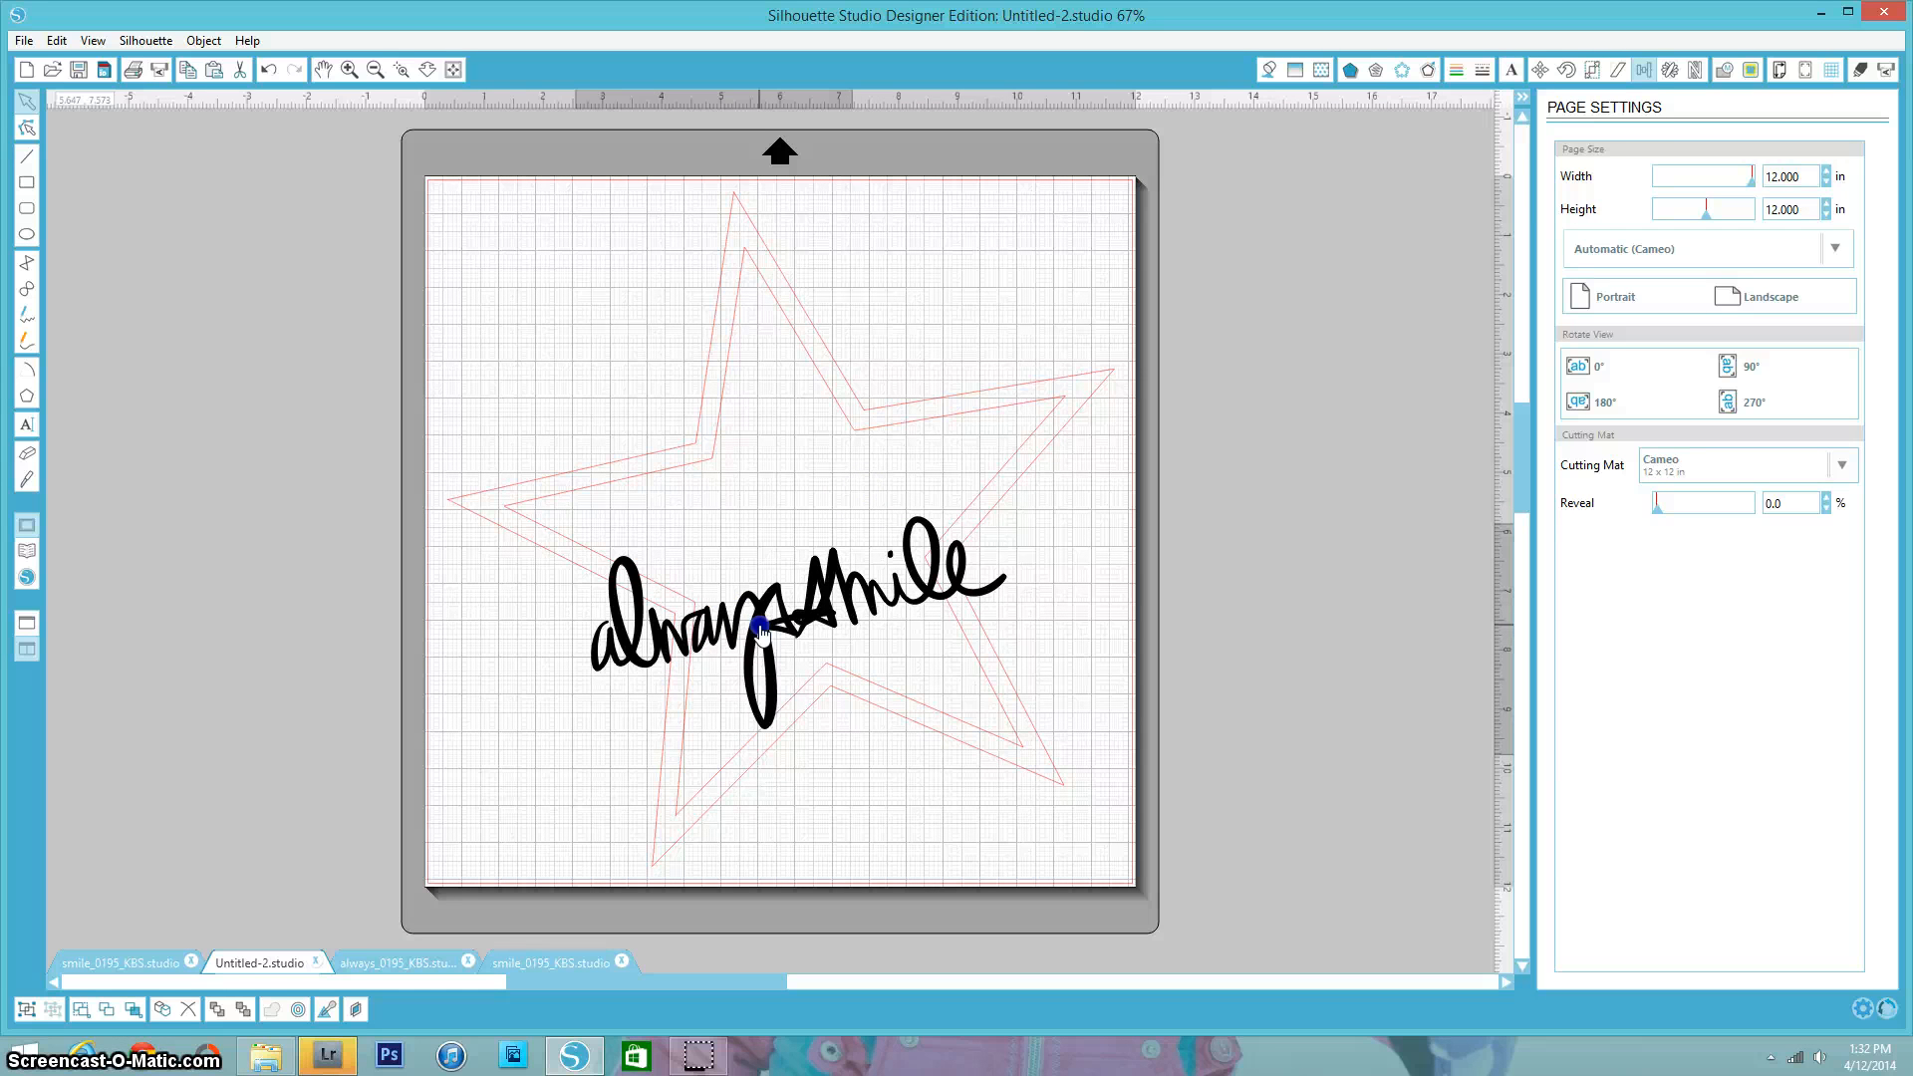
{"action": "left_click_drag", "start_coordinate": [917, 611], "coordinate": [907, 657]}
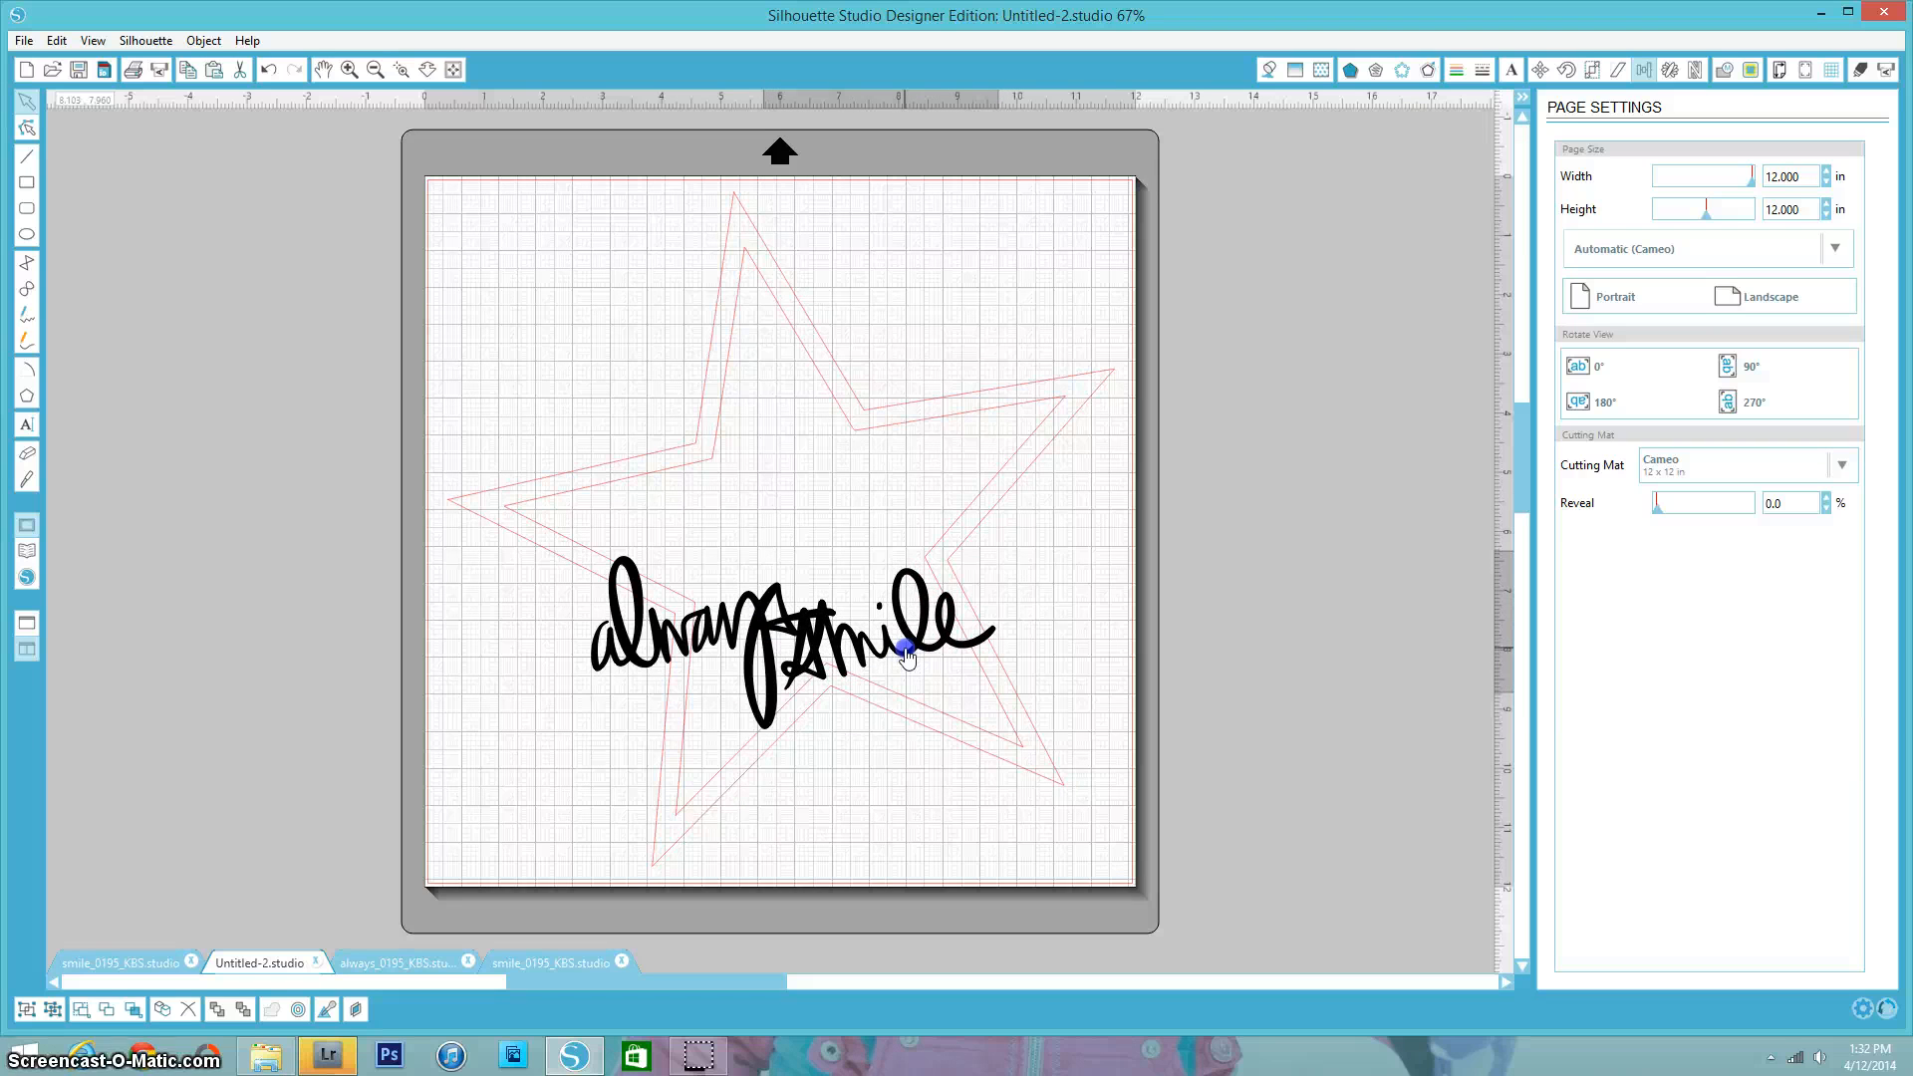
{"action": "left_click", "coordinate": [905, 650]}
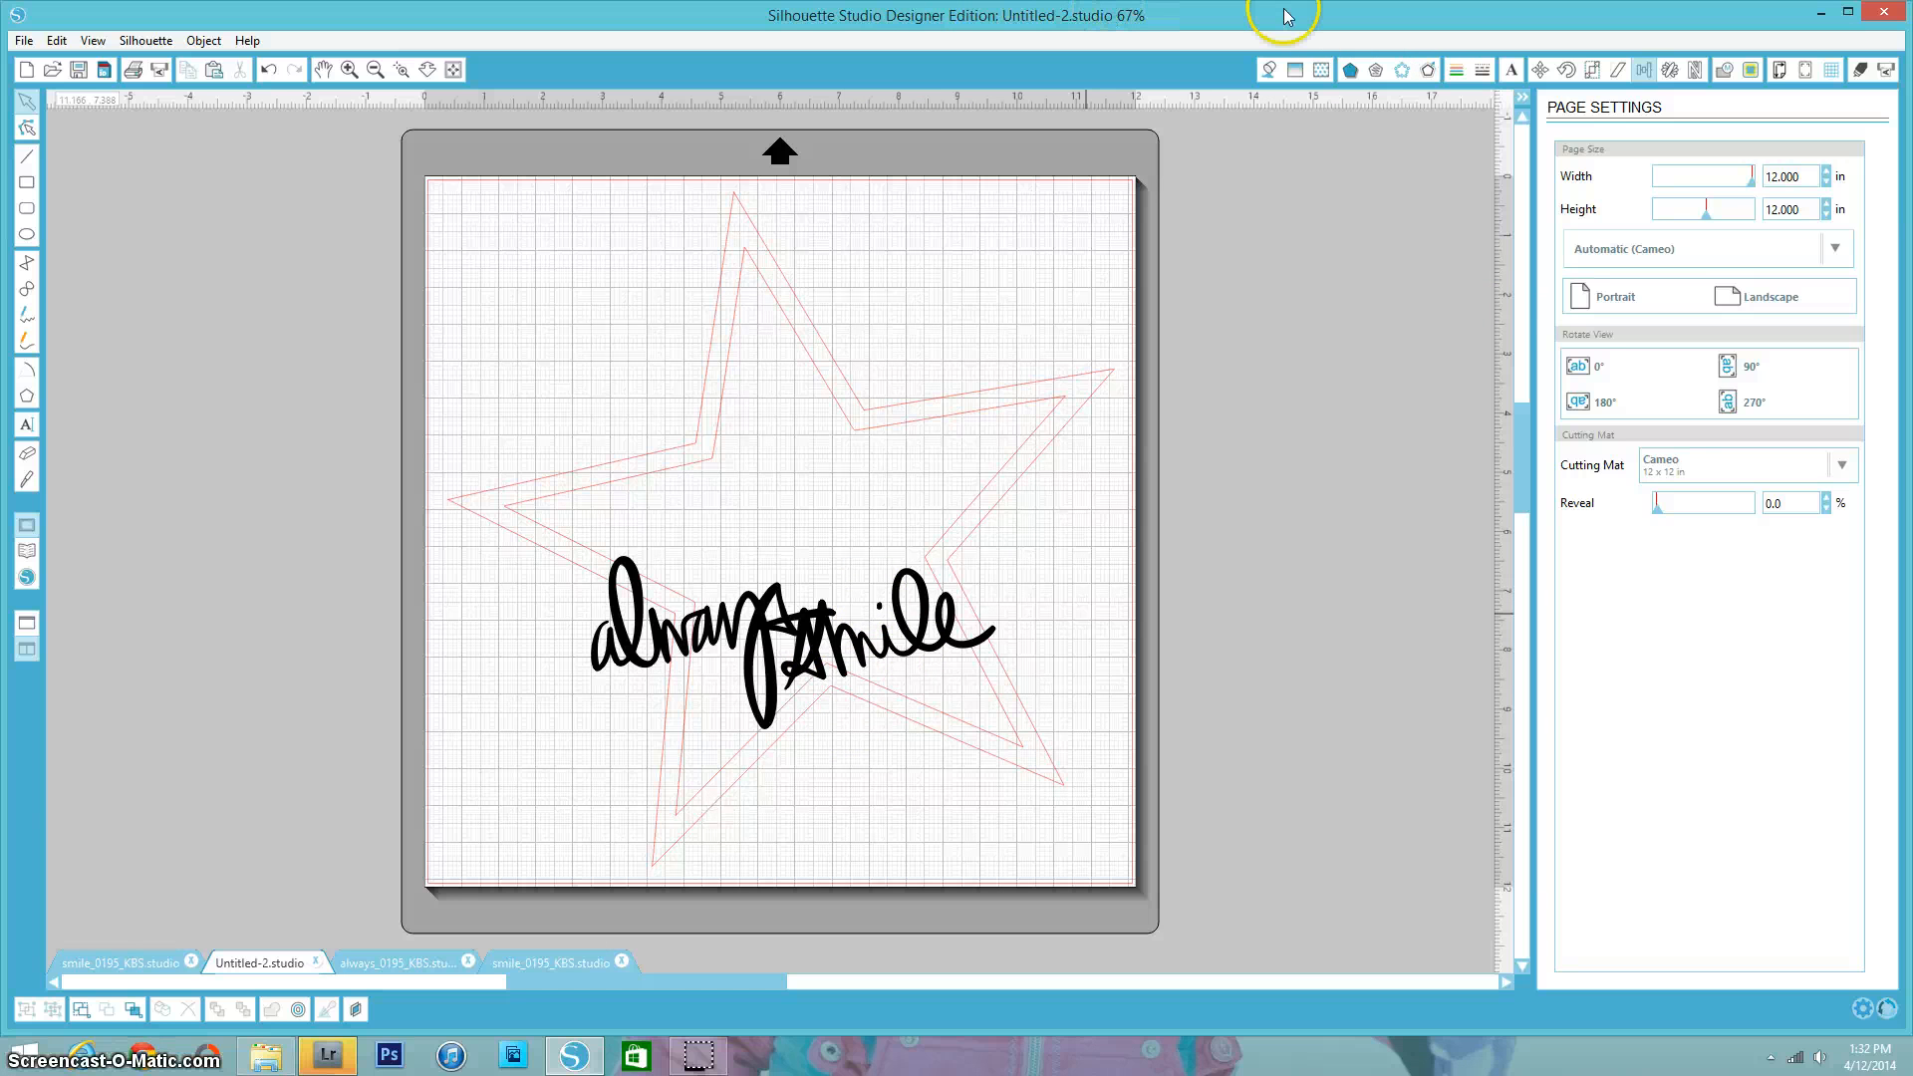
- Set the outer star's line colour to blue
{"action": "left_click", "coordinate": [1458, 72]}
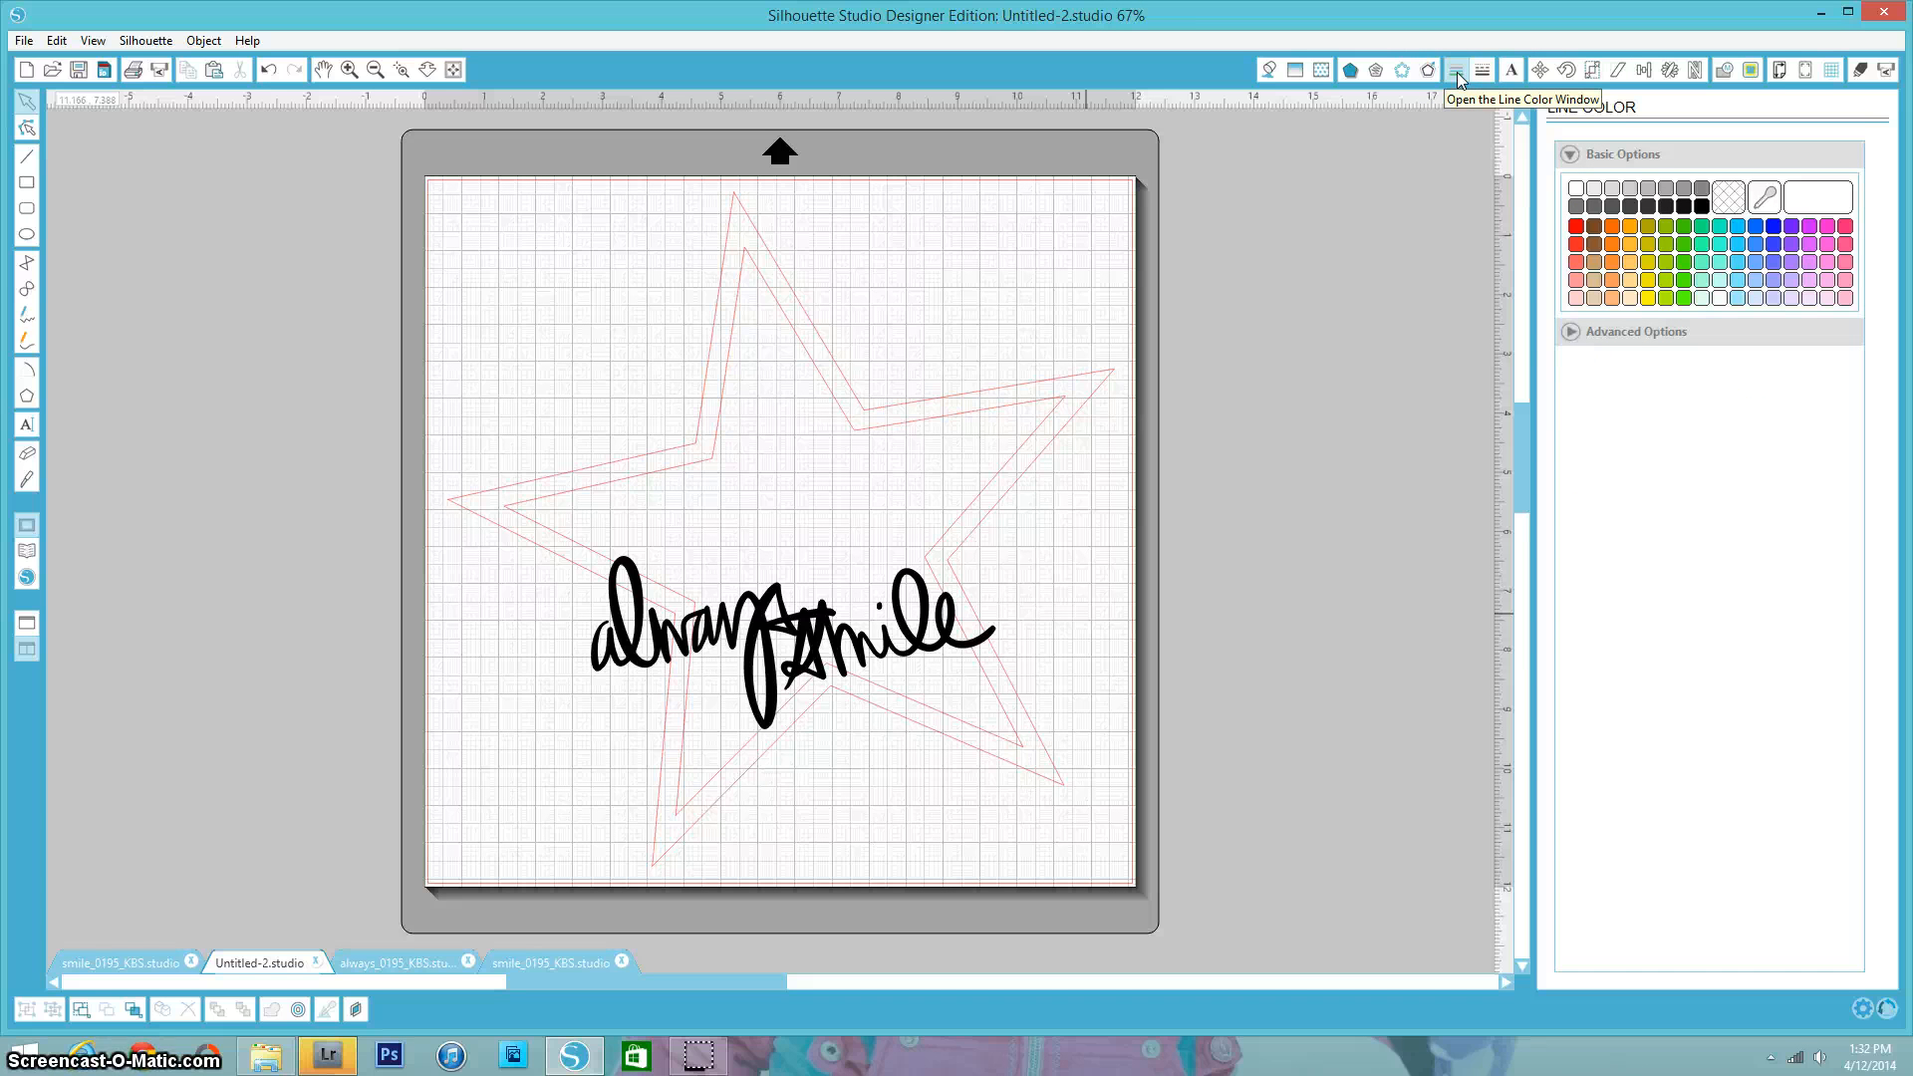
{"action": "left_click", "coordinate": [1445, 227]}
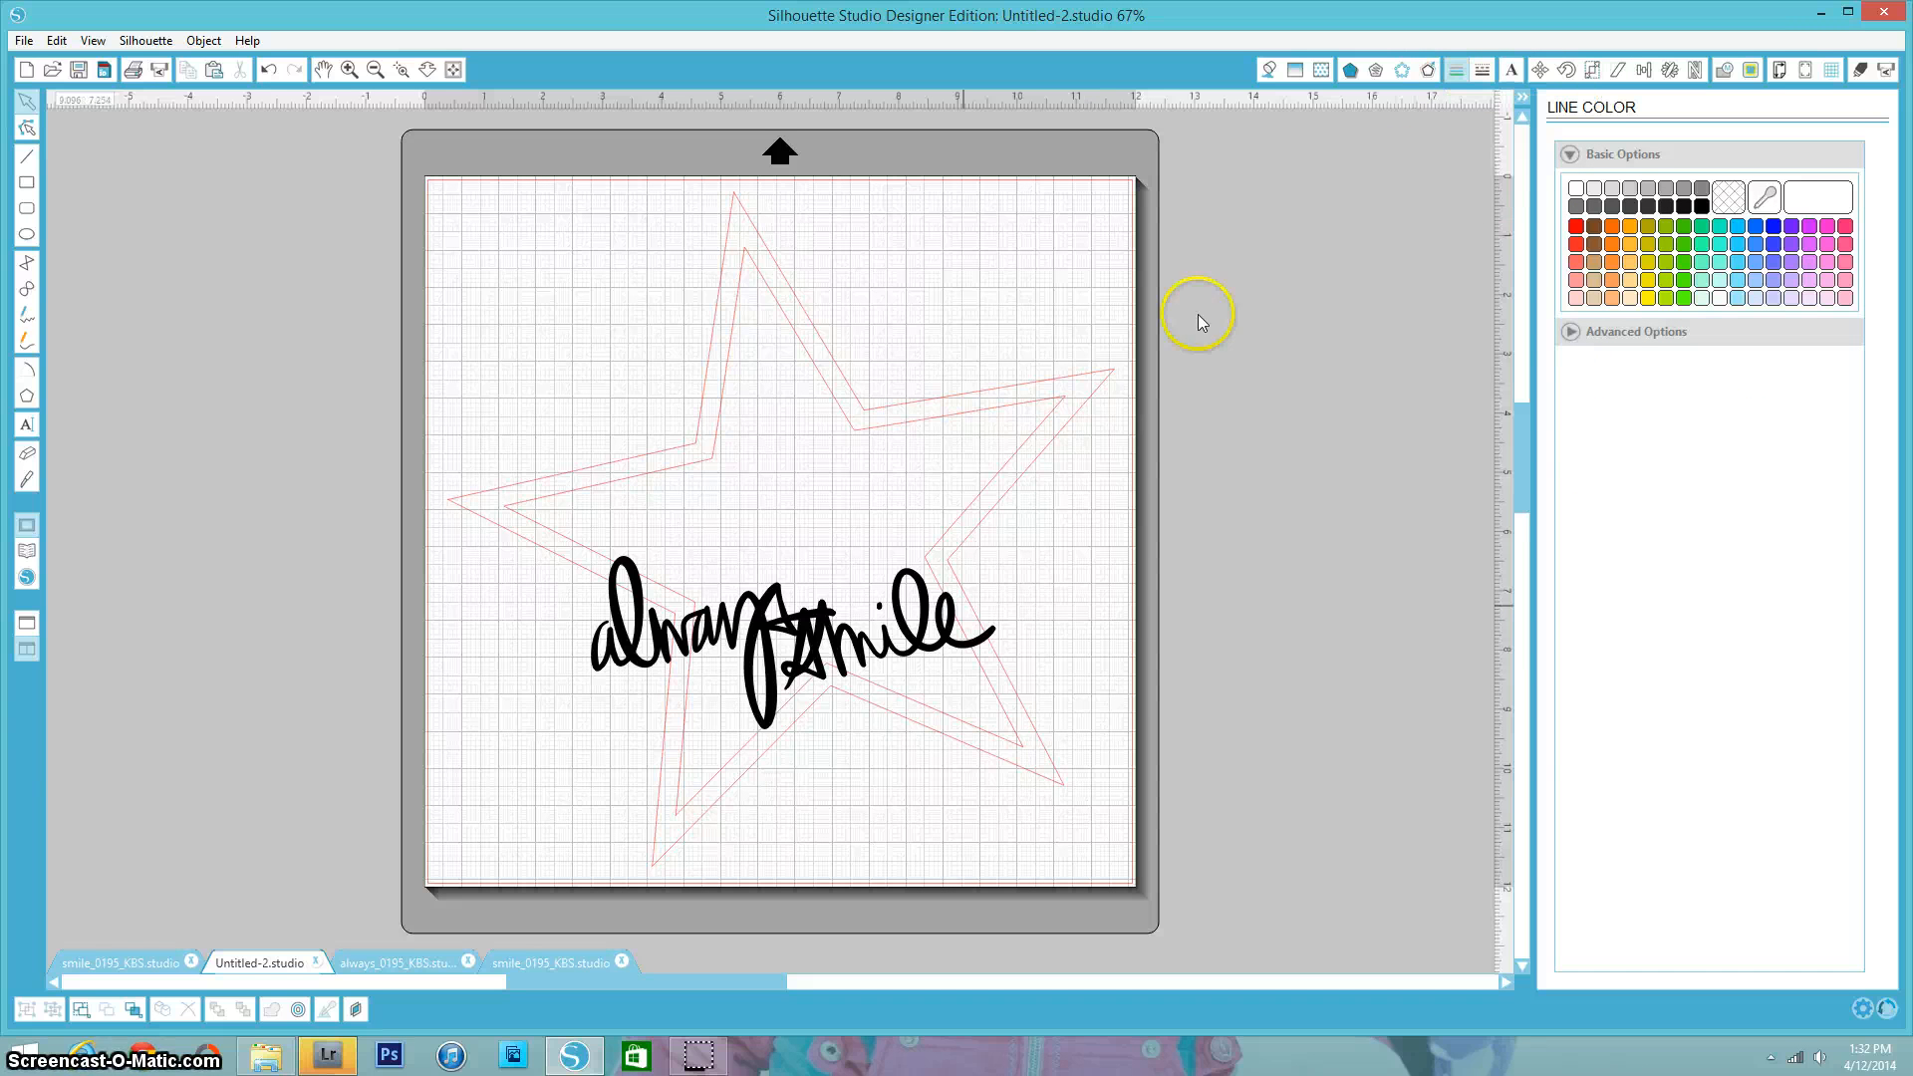
{"action": "left_click", "coordinate": [1086, 377]}
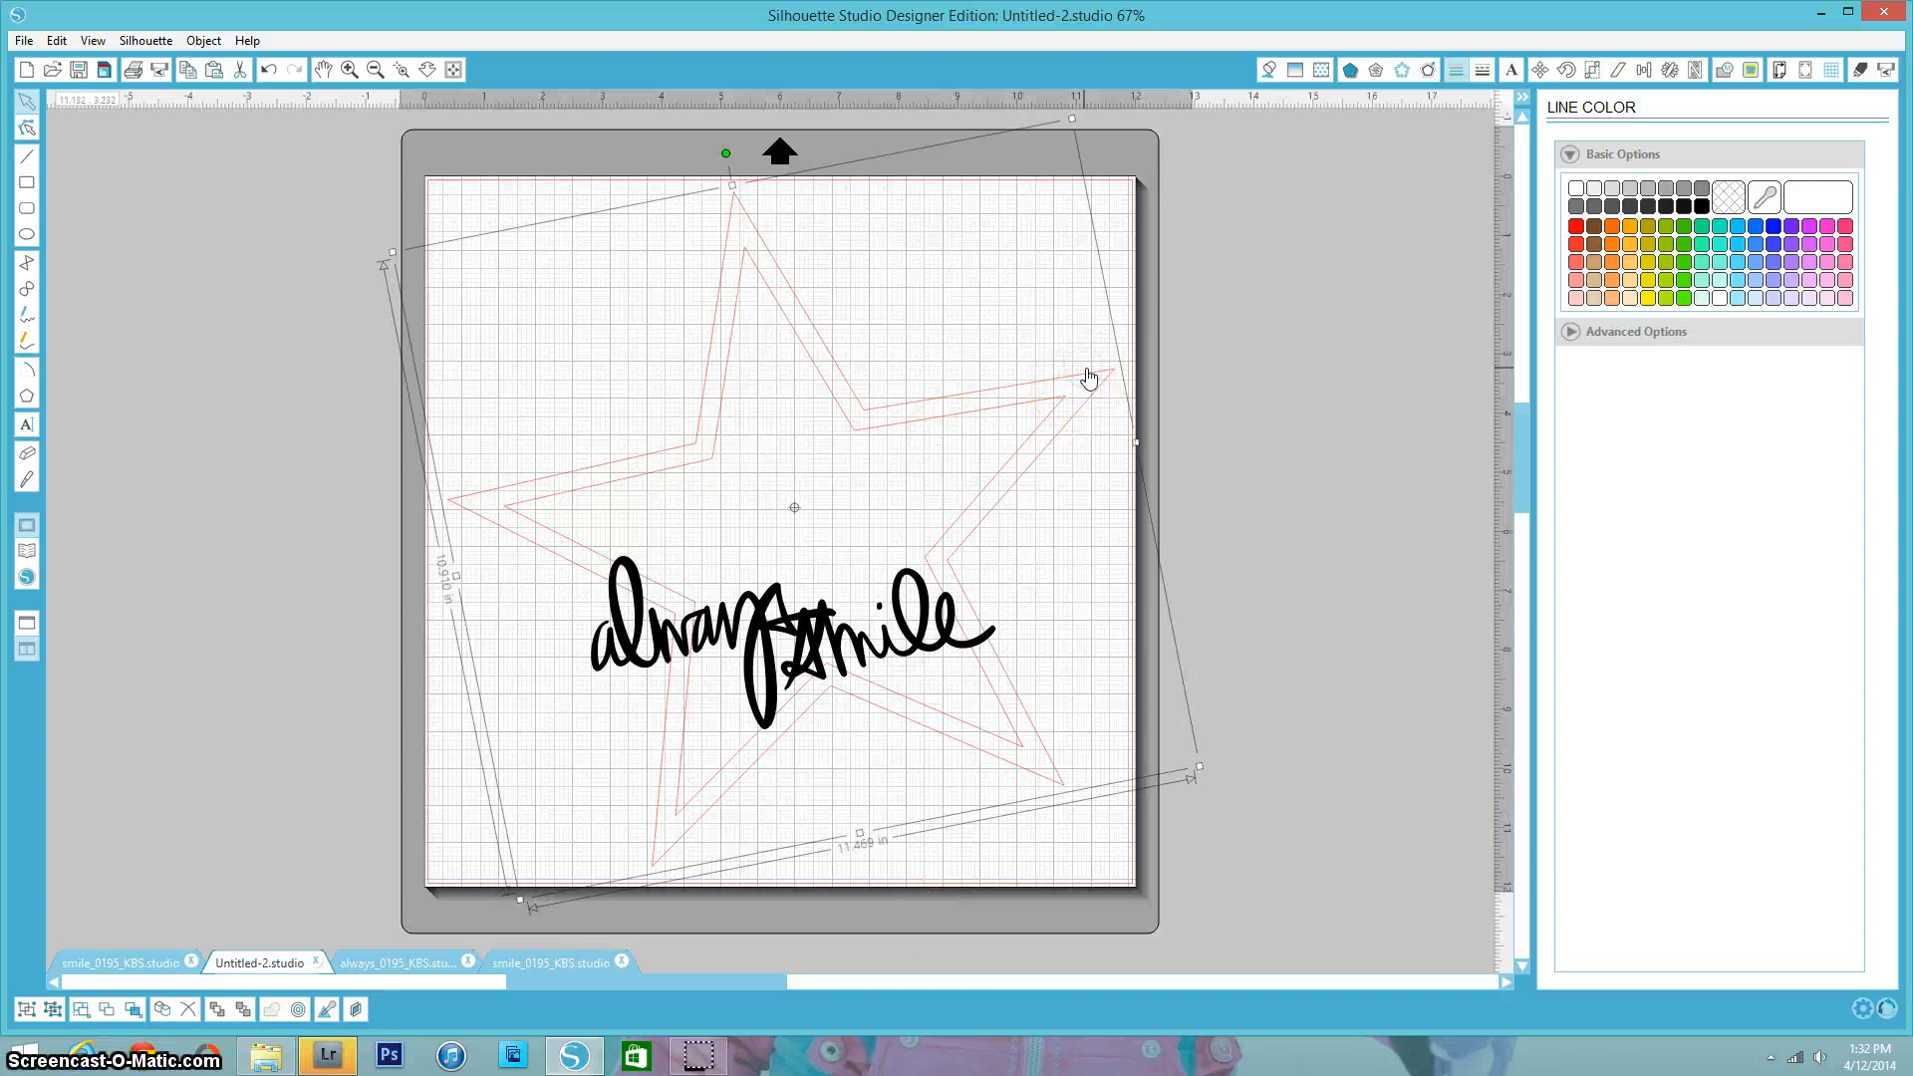
{"action": "left_click", "coordinate": [1773, 227]}
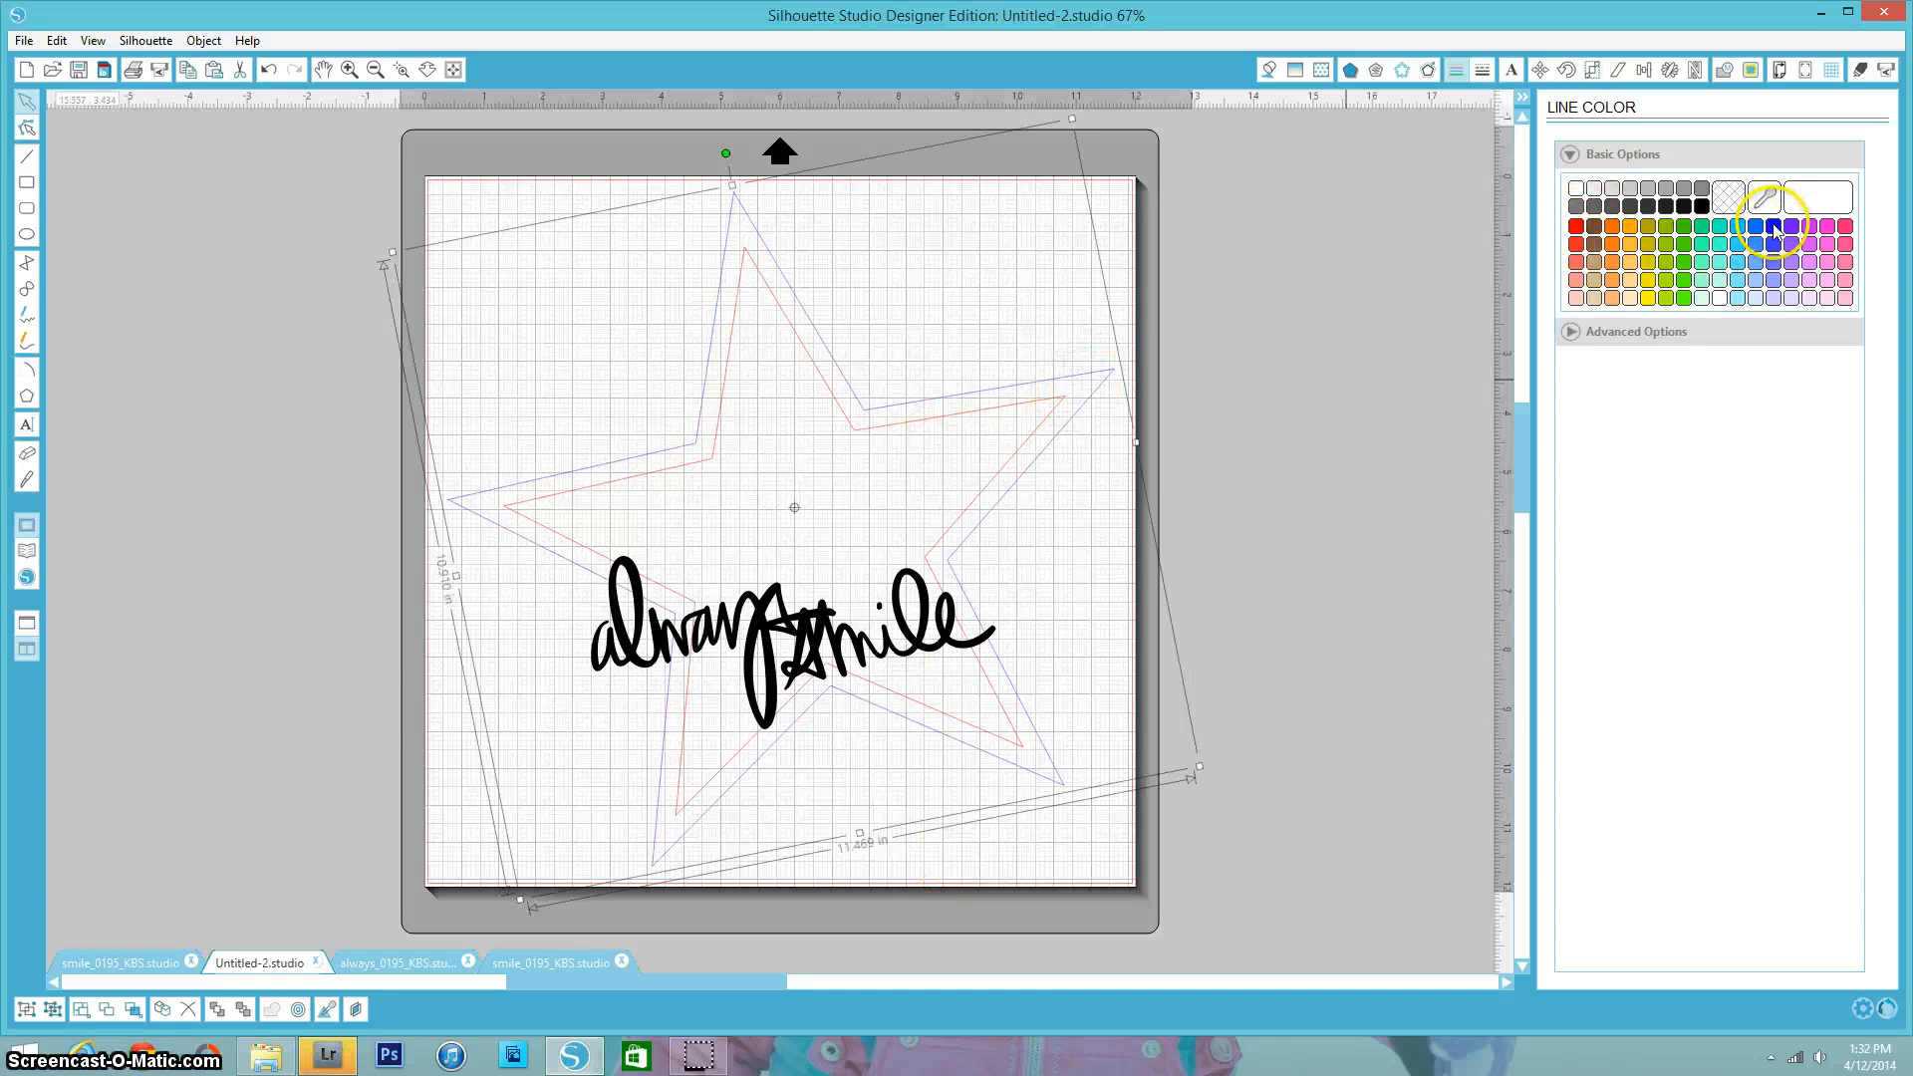
- Set the inner star's line colour to orange
{"action": "left_click", "coordinate": [1007, 304]}
{"action": "left_click", "coordinate": [893, 424]}
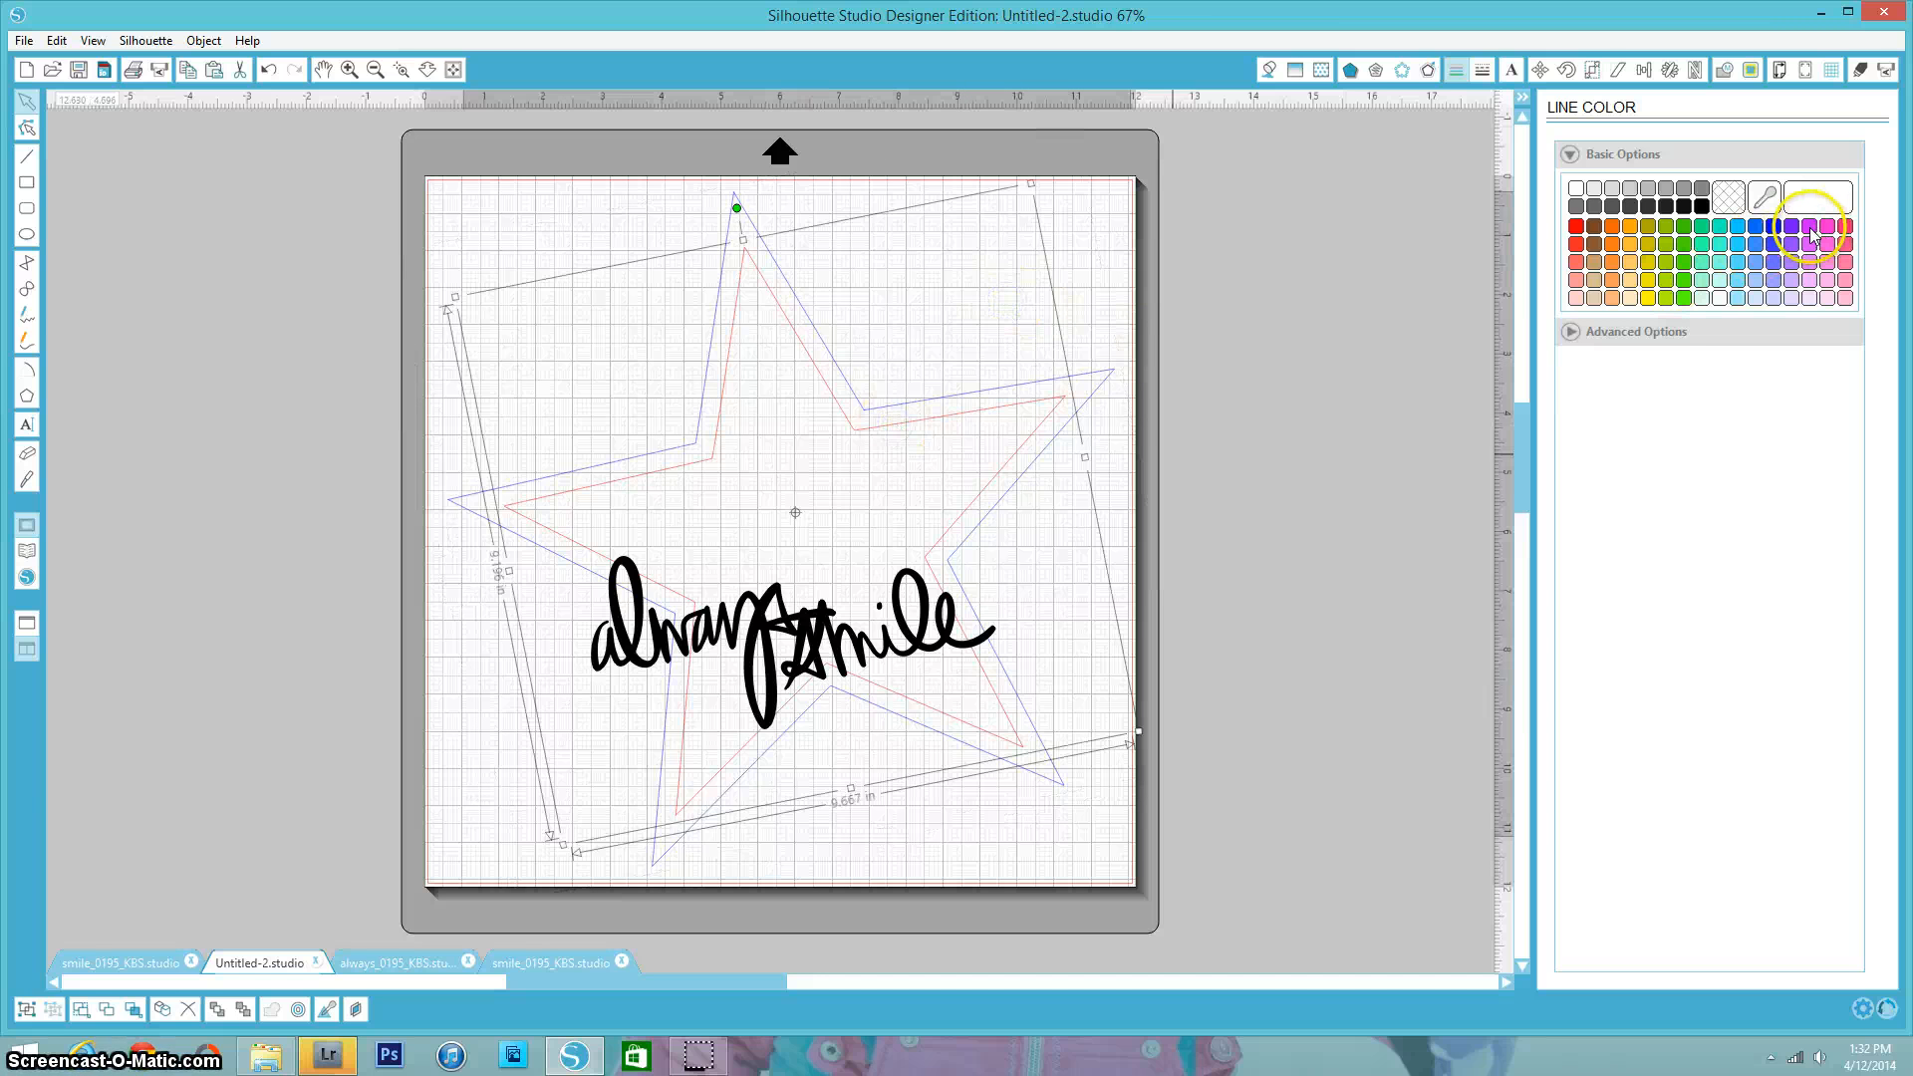
{"action": "left_click", "coordinate": [1614, 227]}
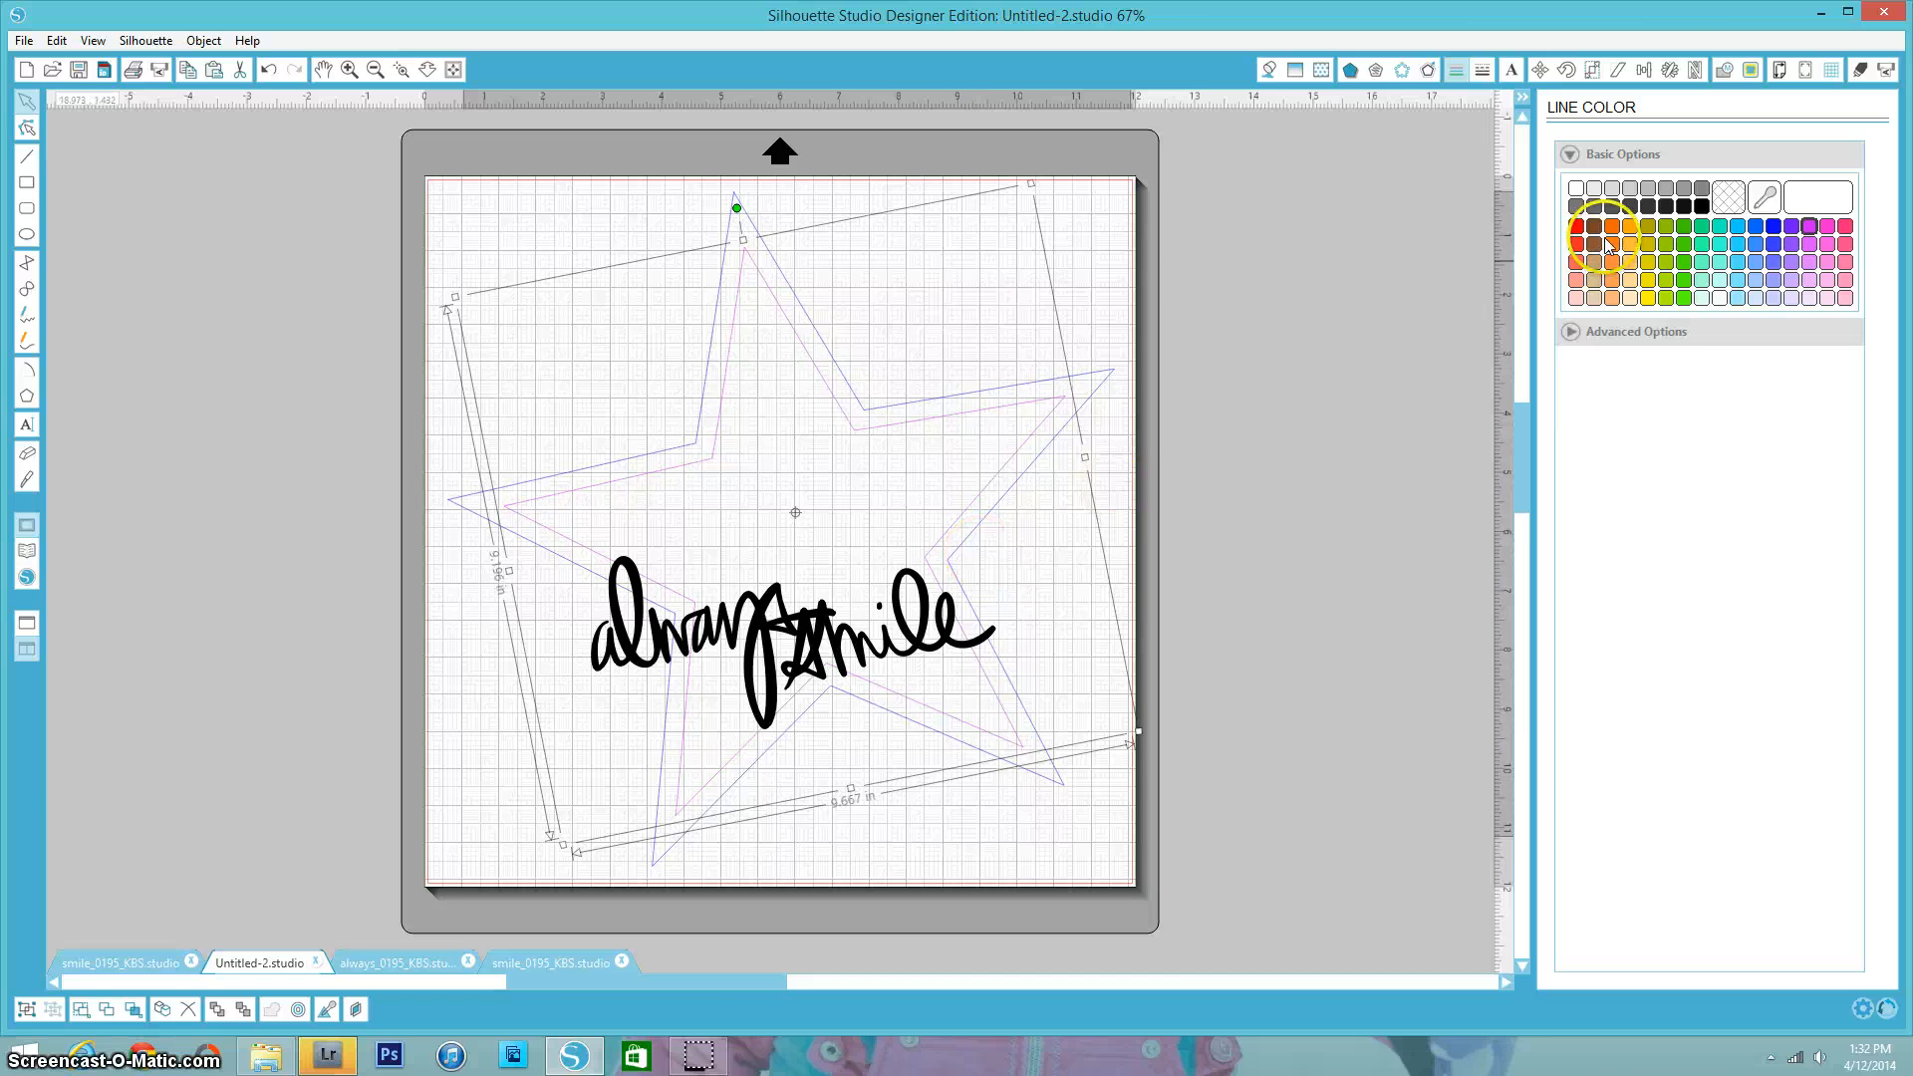
- Set the line colour of both the "smile" and "always" words to pink
{"action": "left_click", "coordinate": [788, 638]}
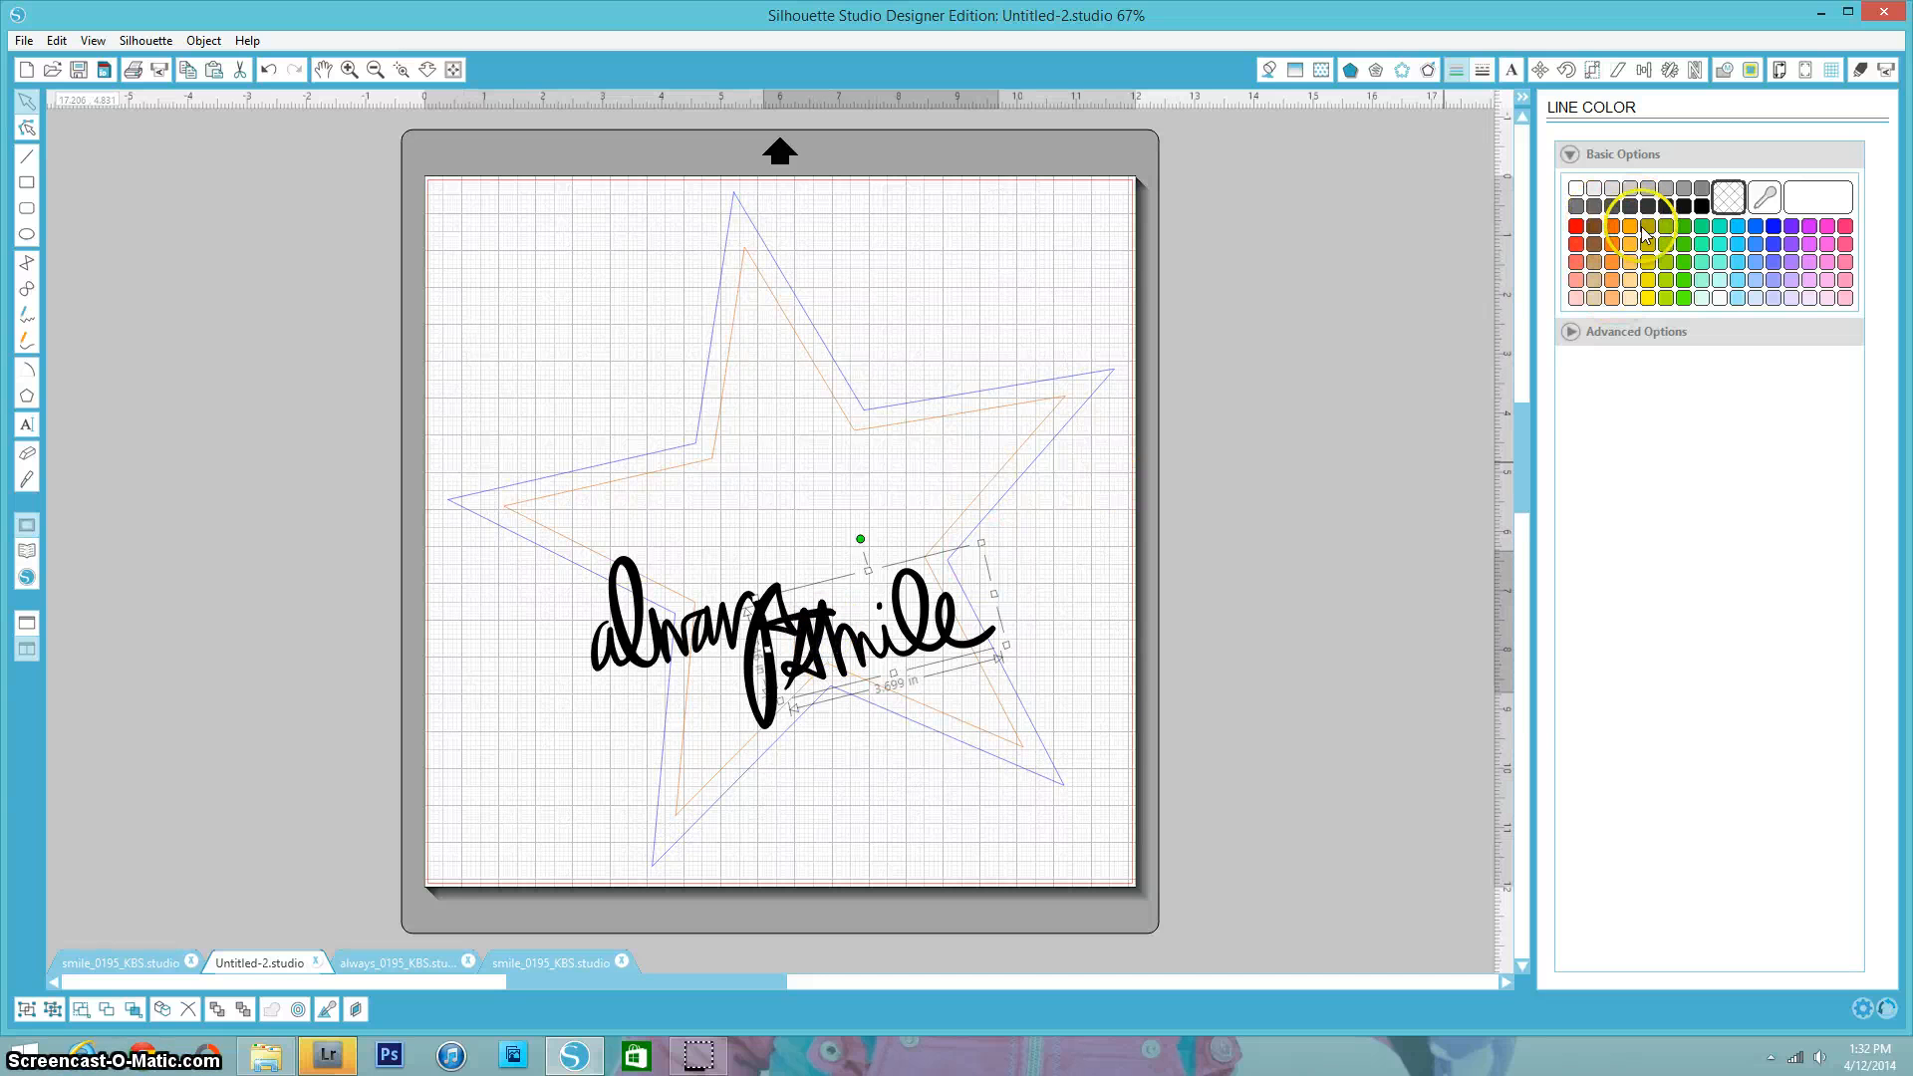
{"action": "left_click", "coordinate": [1846, 226]}
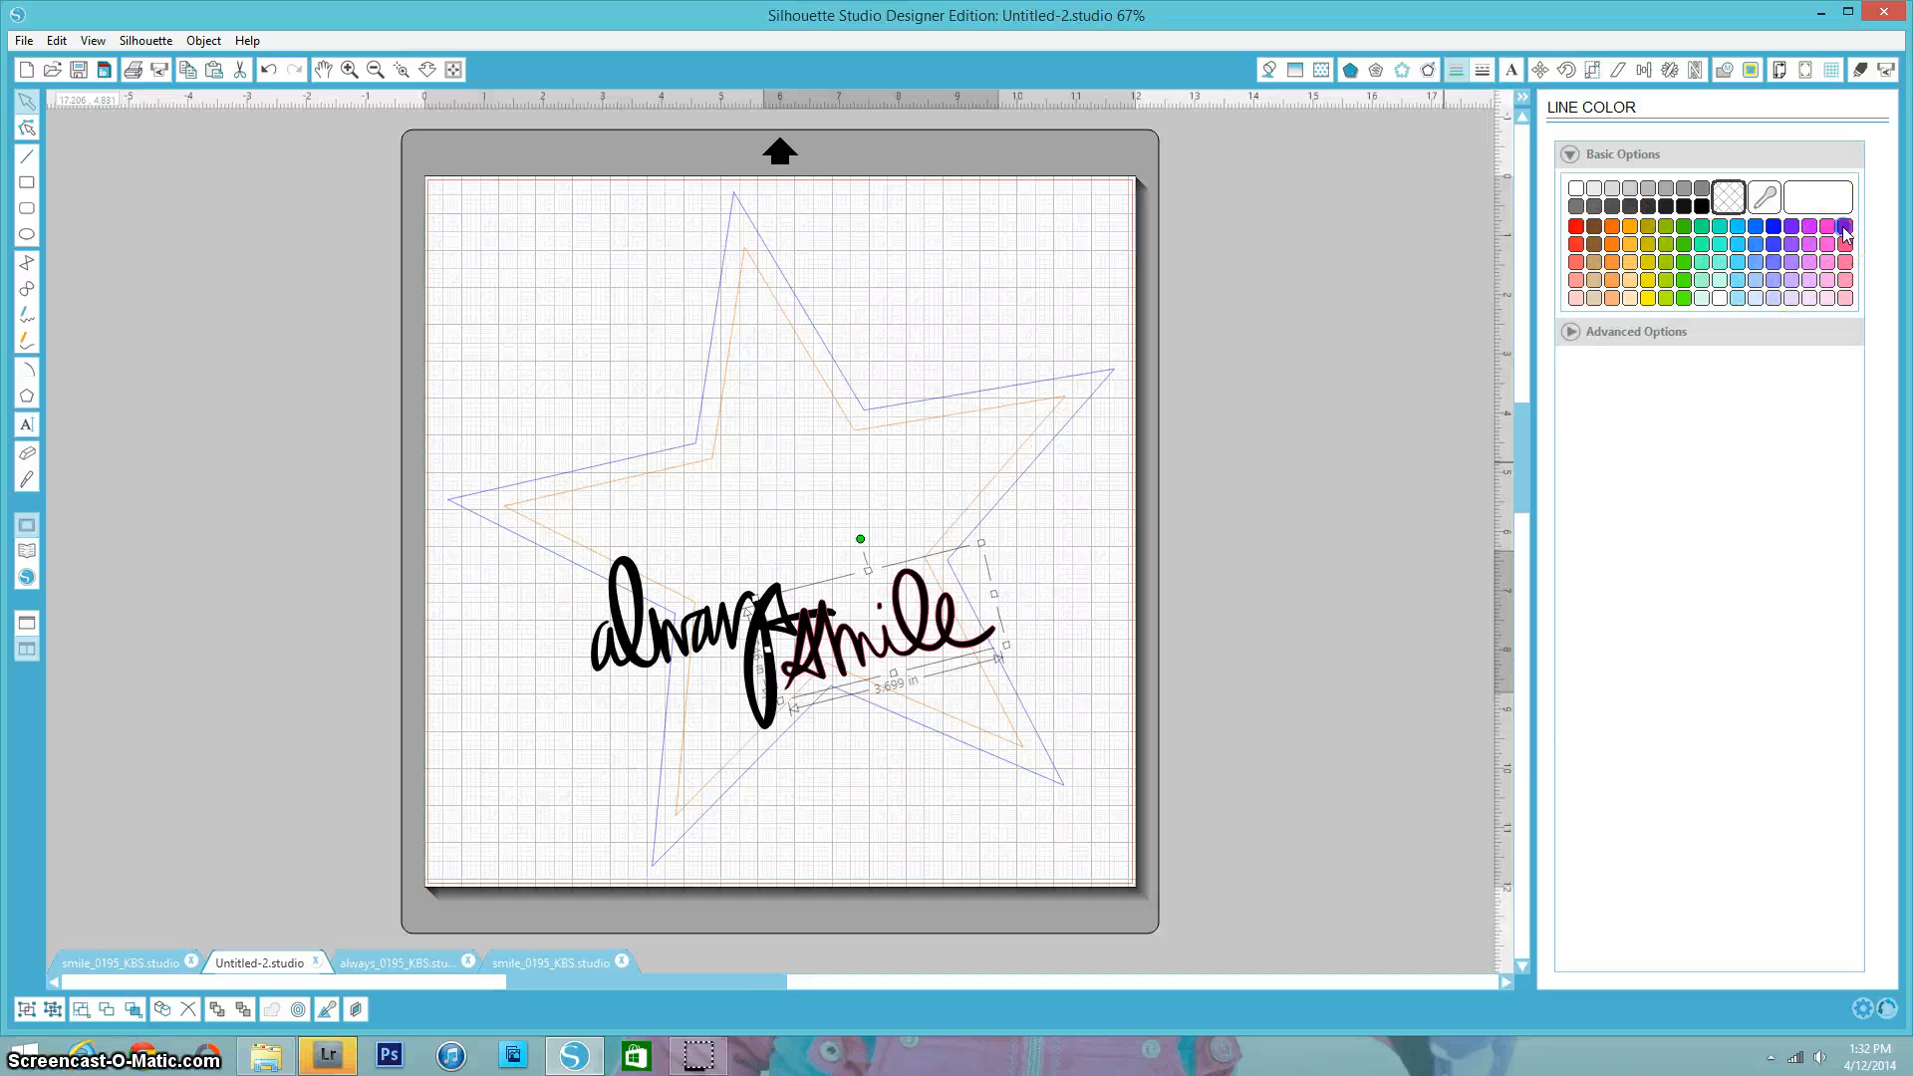
{"action": "left_click", "coordinate": [673, 645]}
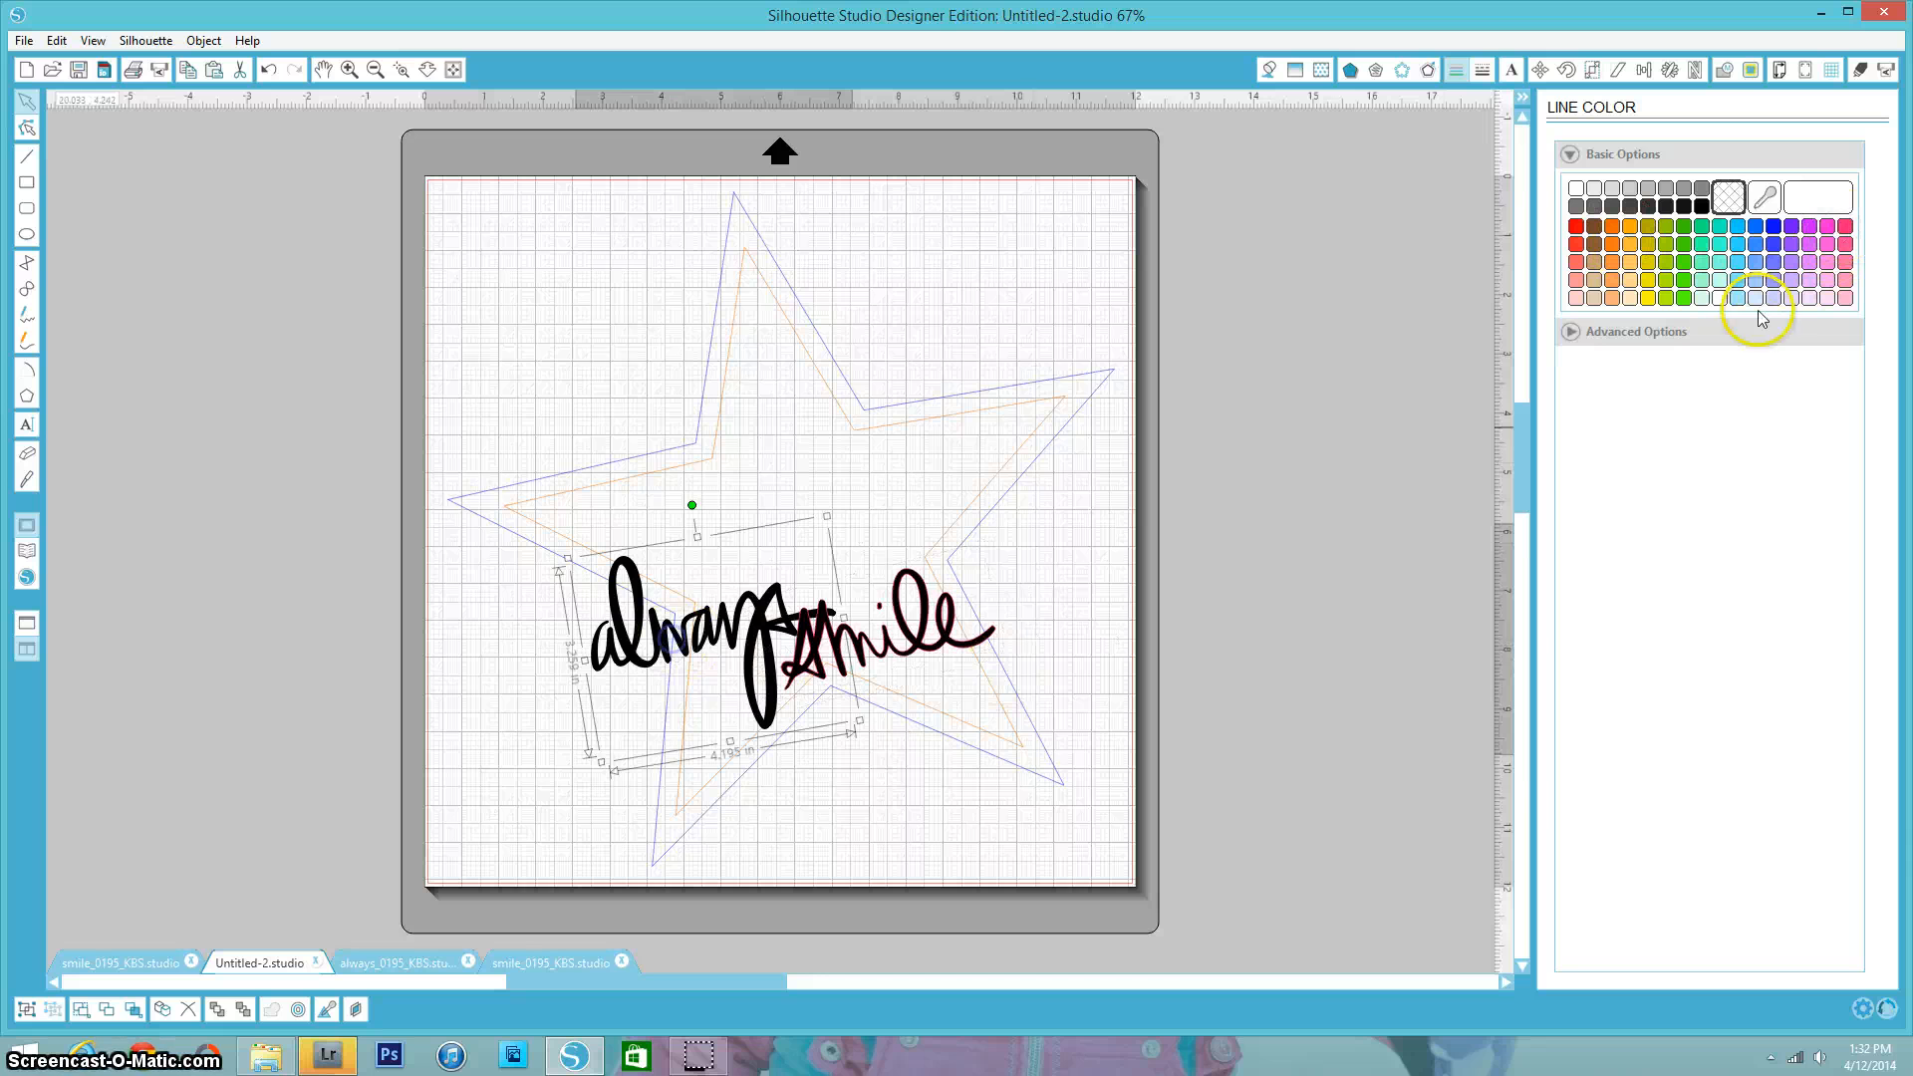
{"action": "left_click", "coordinate": [1845, 229]}
{"action": "left_click", "coordinate": [1007, 790]}
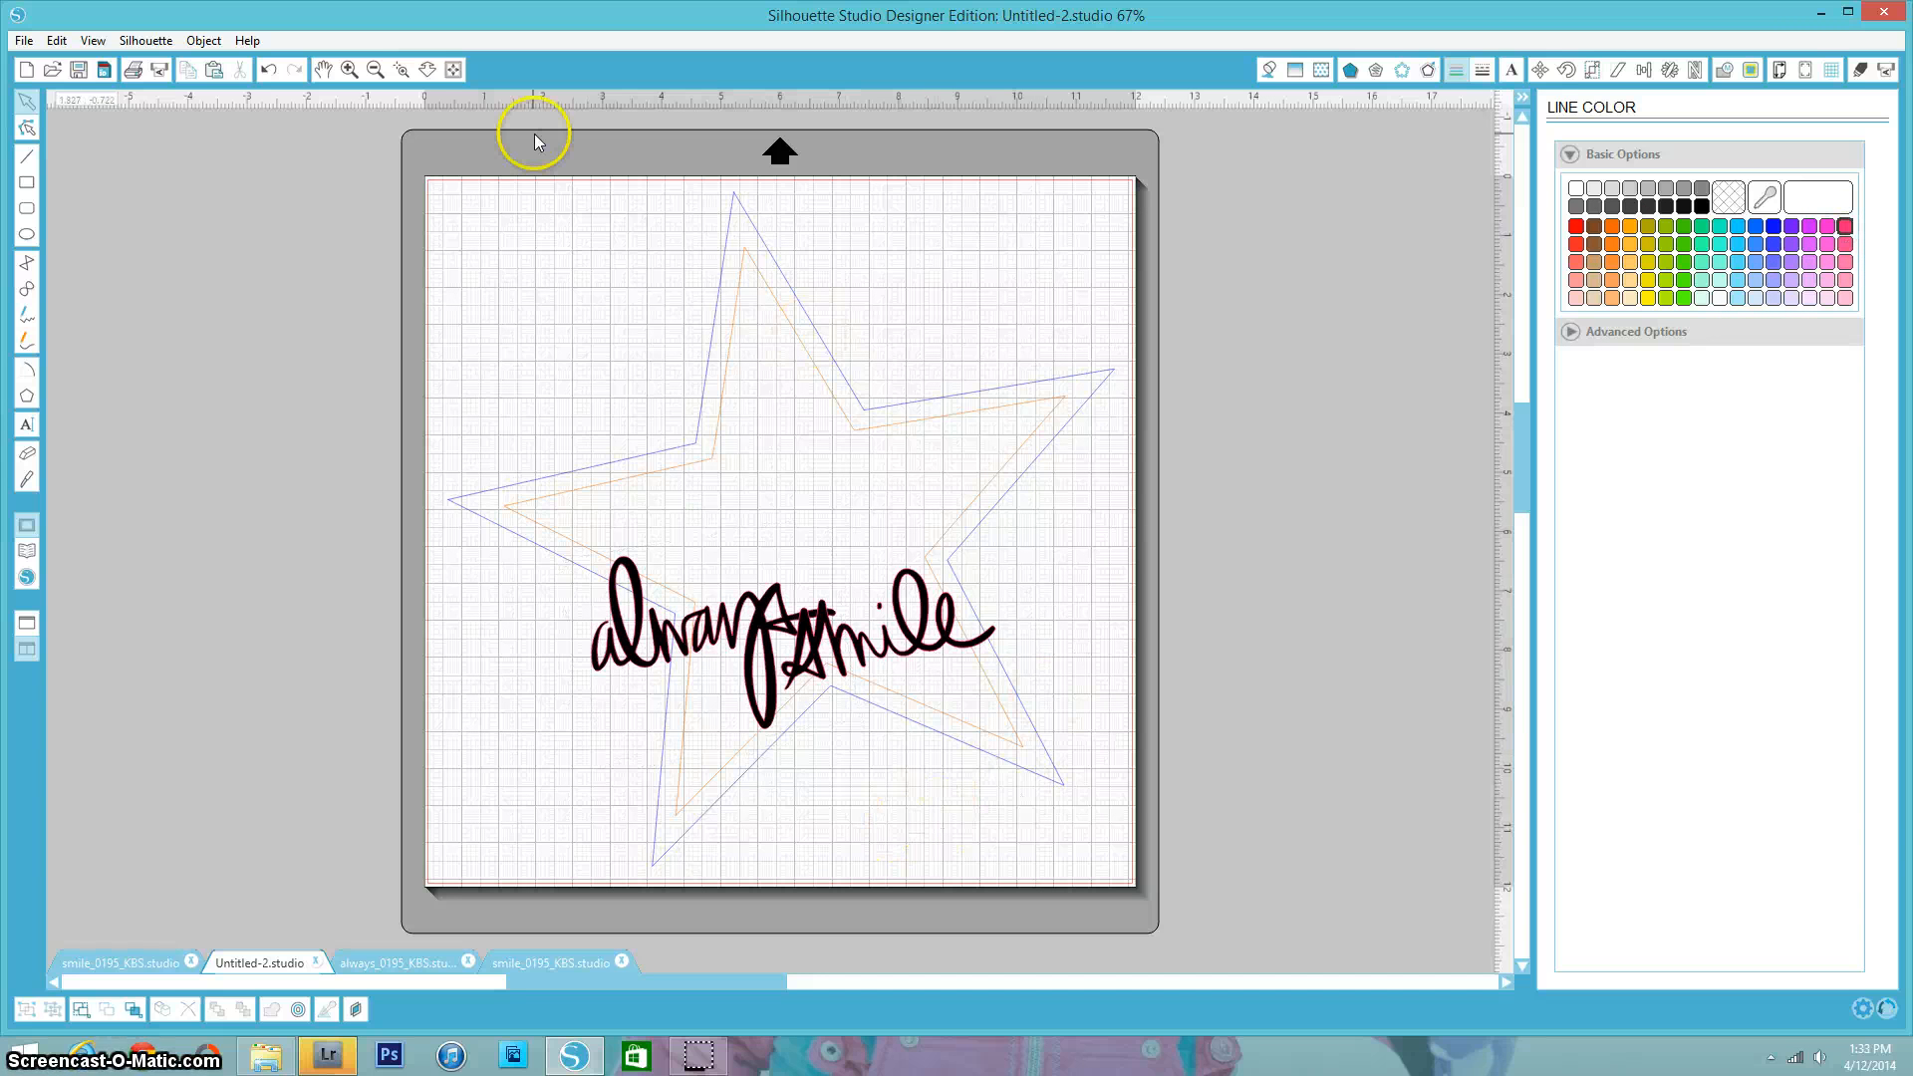
- Open the cut settings and exclude the pink and orange lines from the cut
{"action": "left_click", "coordinate": [160, 74]}
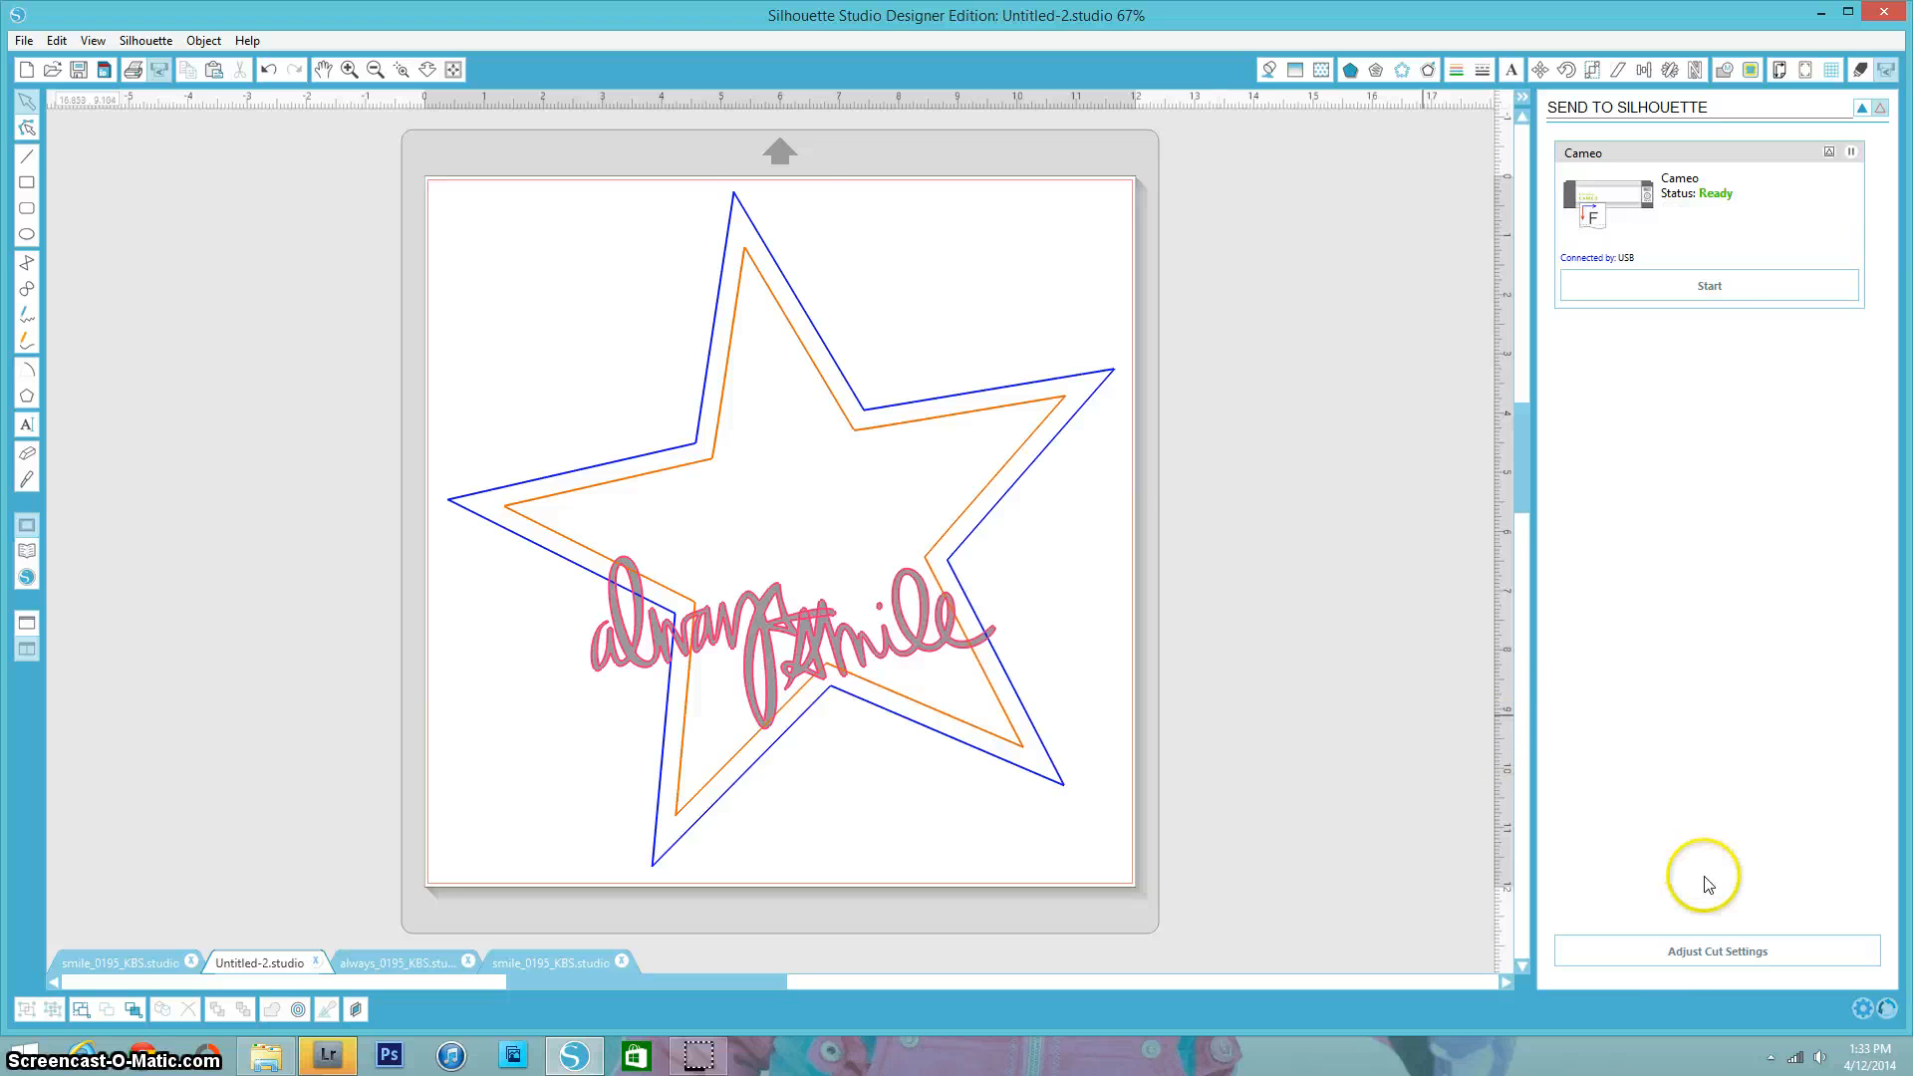
{"action": "left_click", "coordinate": [1686, 956]}
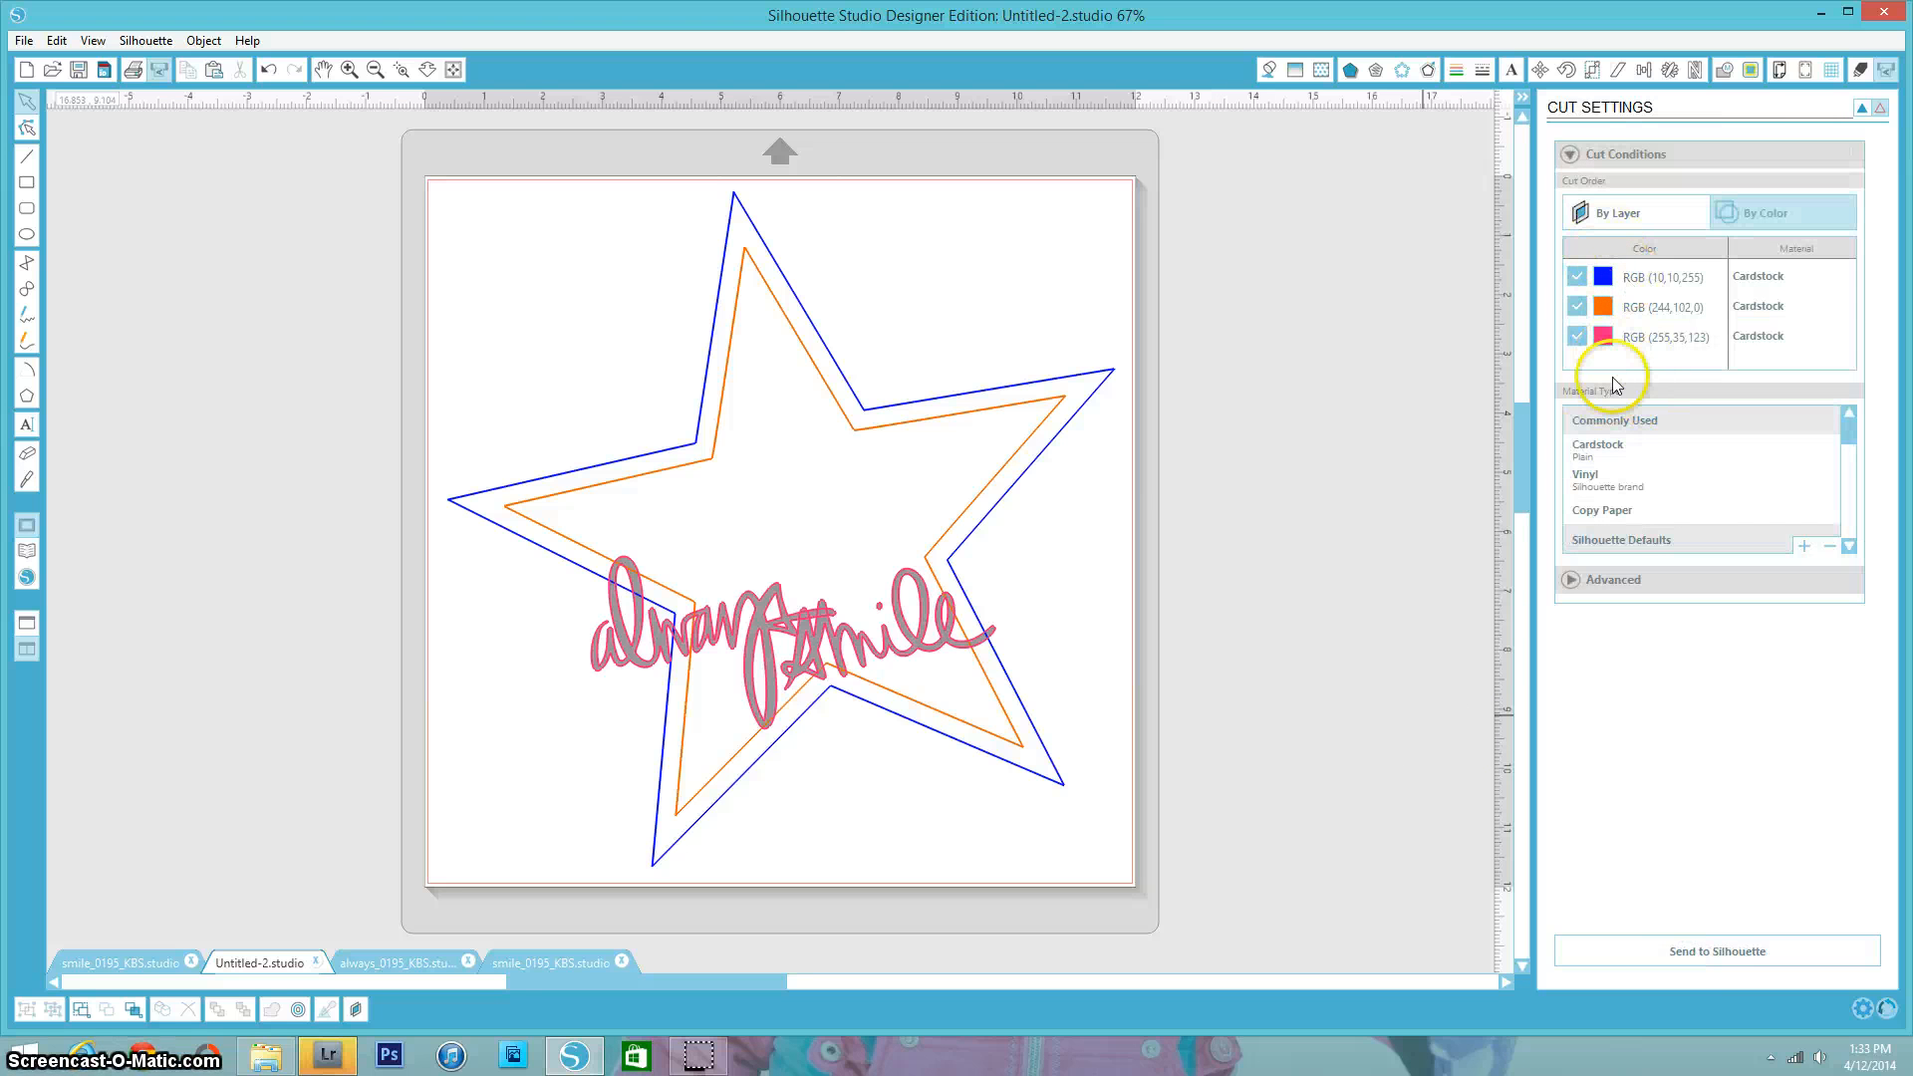
{"action": "left_click", "coordinate": [1576, 337]}
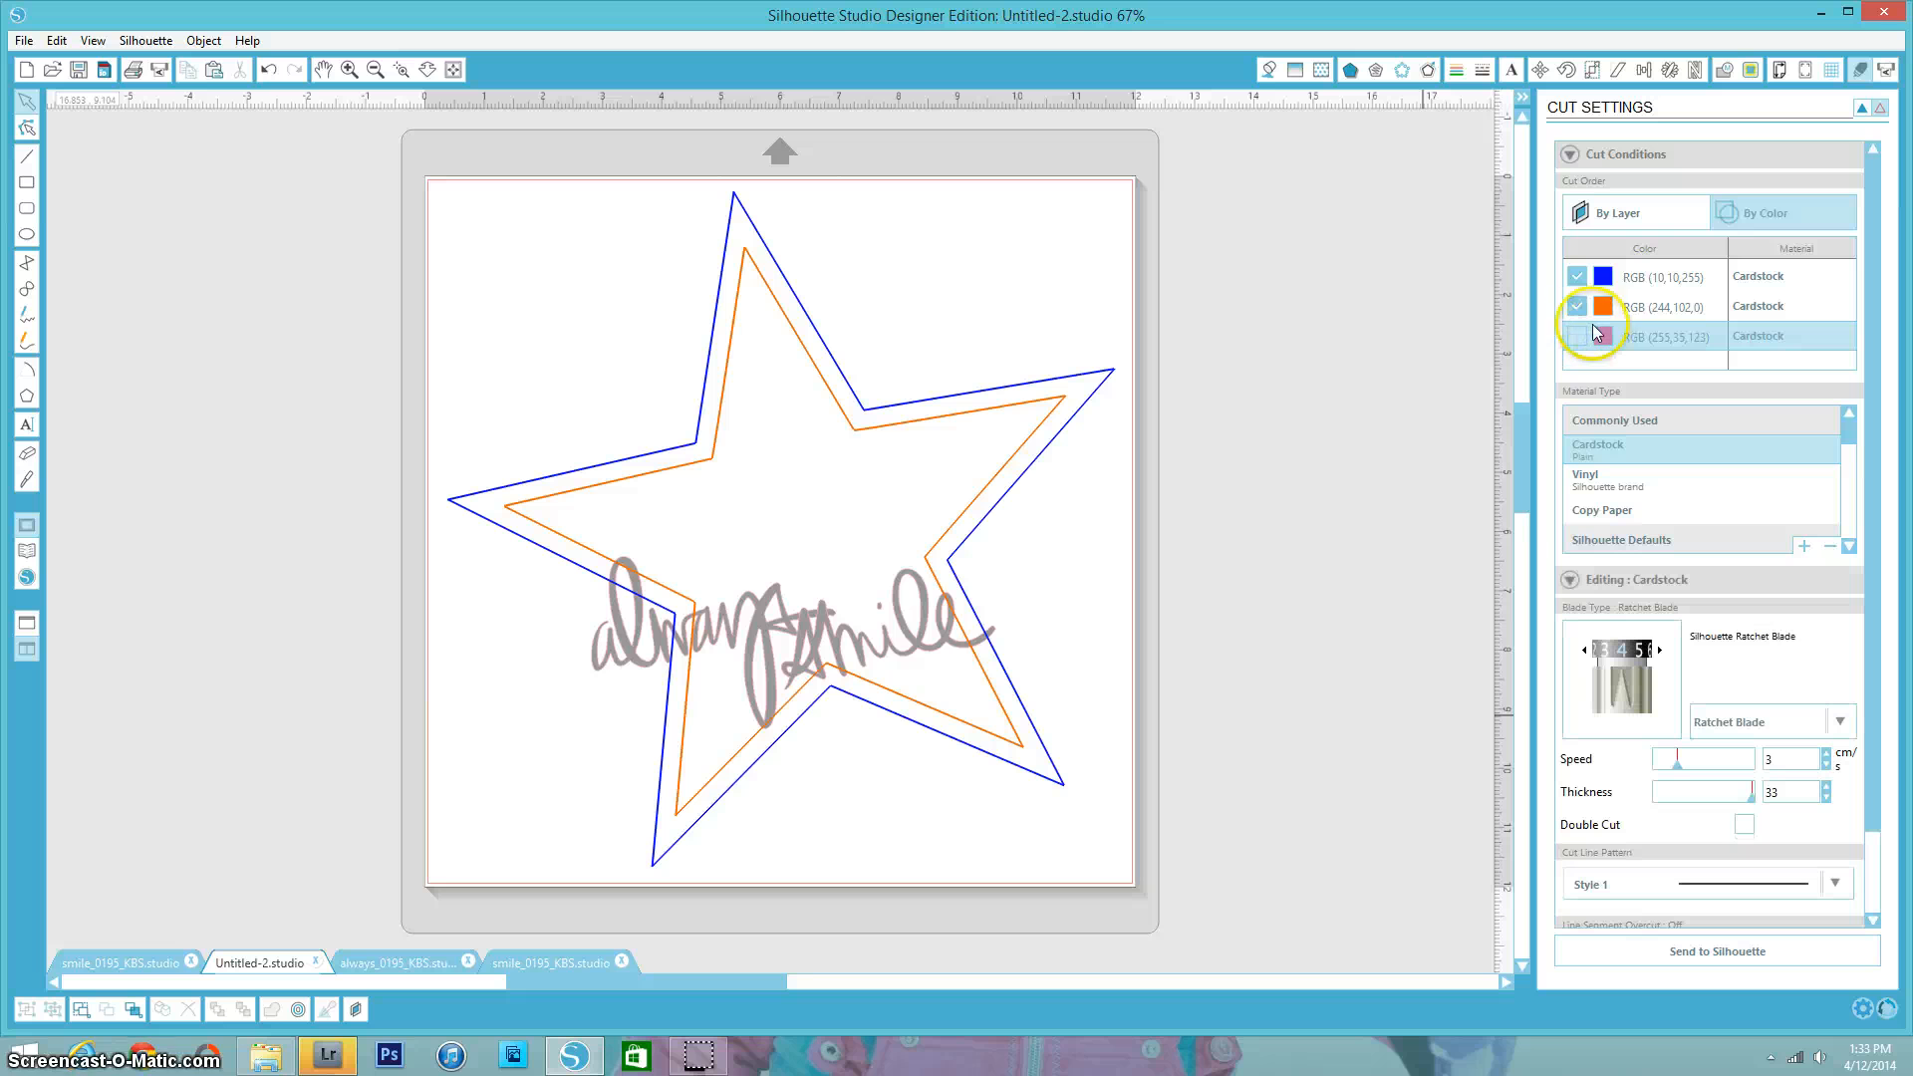
{"action": "left_click", "coordinate": [1576, 307]}
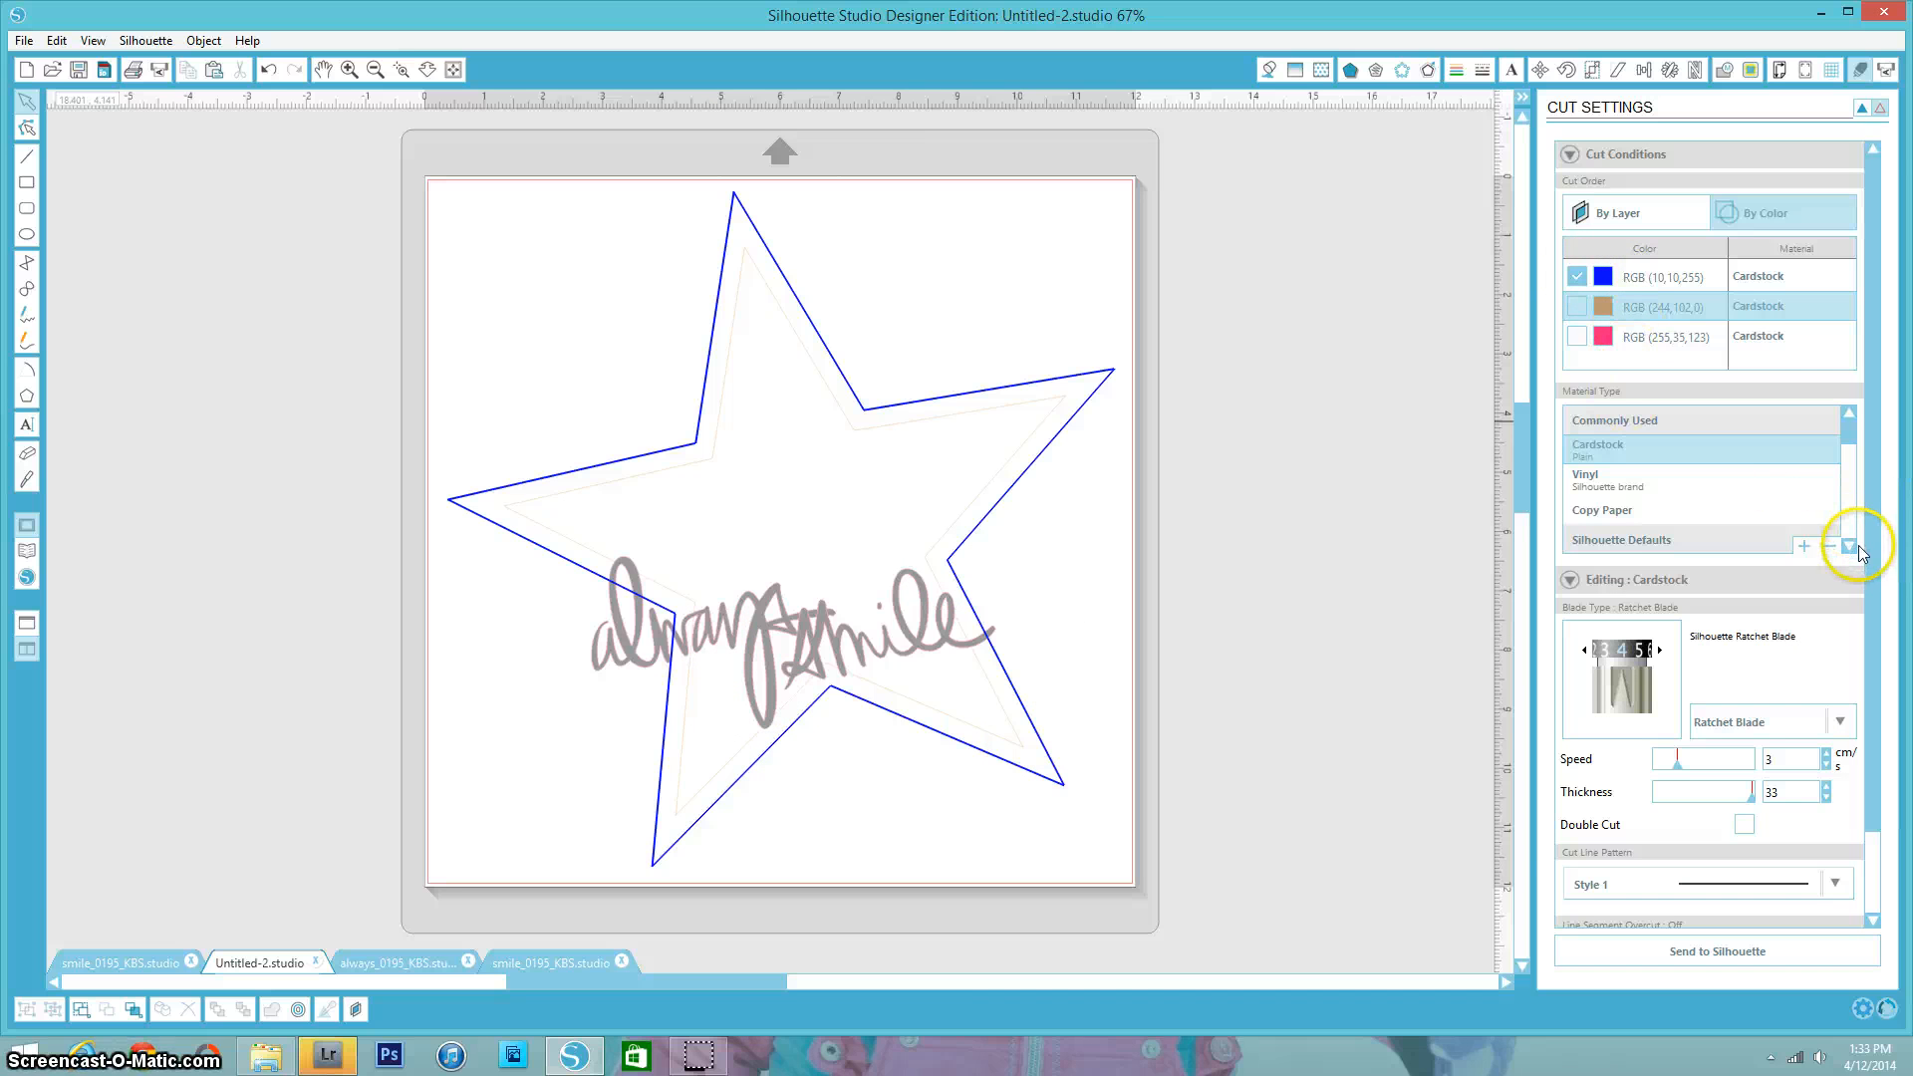
- Set the orange line's material to Patterned Paper and exclude the blue line from the cut
{"action": "left_click_drag", "start_coordinate": [1852, 439], "coordinate": [1852, 503]}
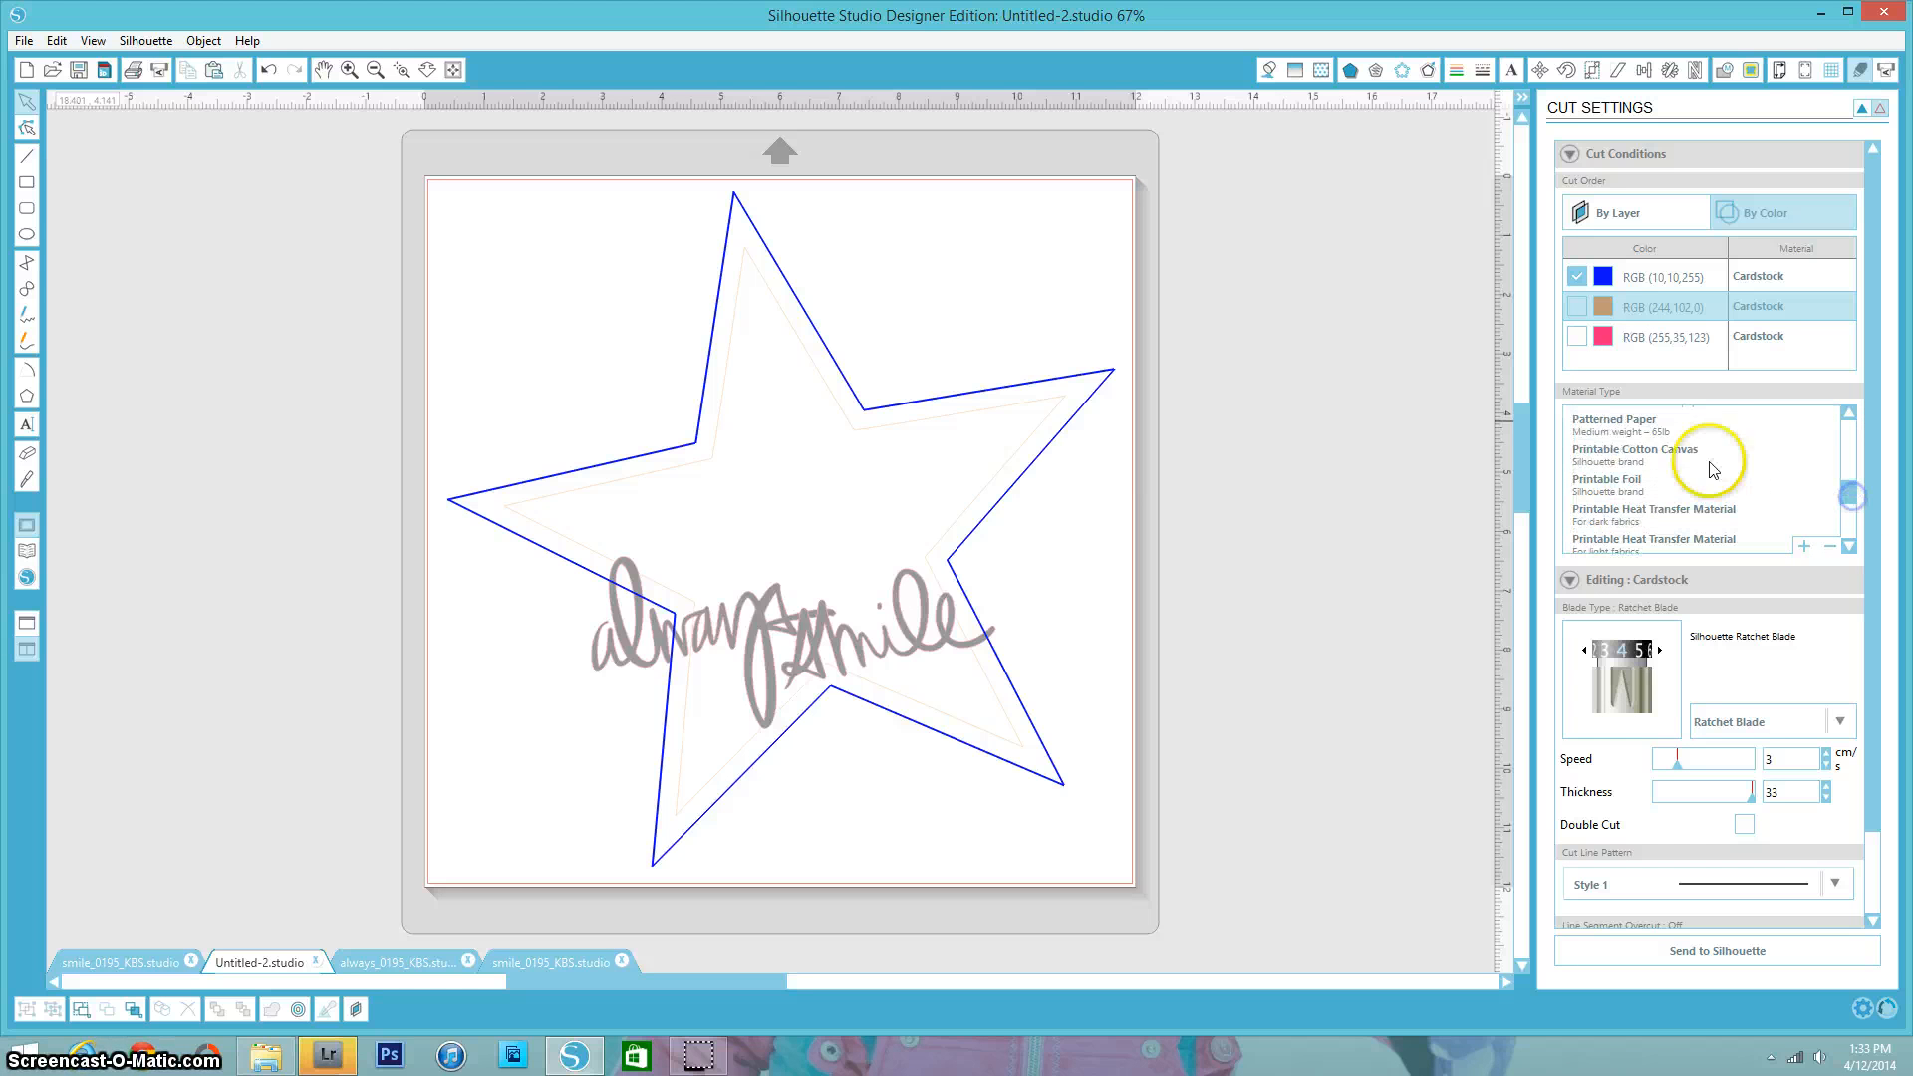
{"action": "left_click", "coordinate": [1619, 435]}
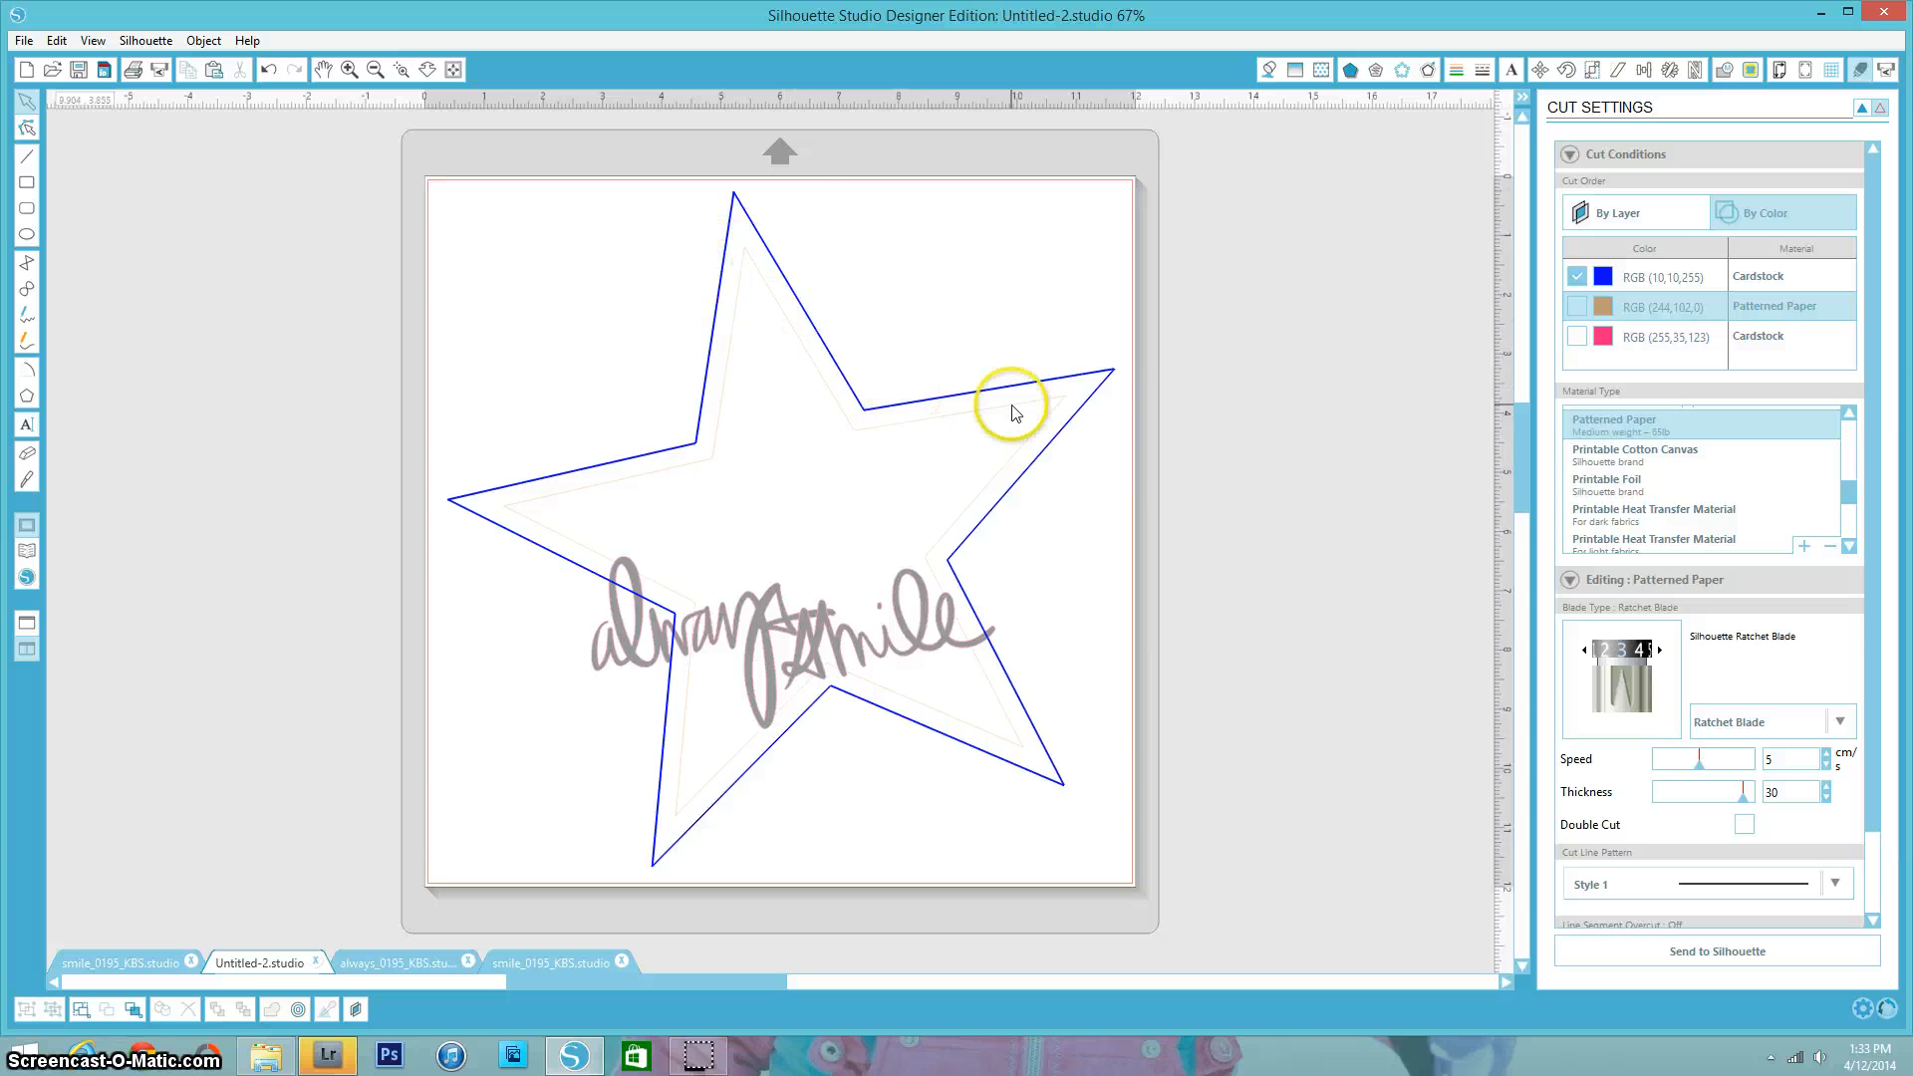
{"action": "left_click", "coordinate": [1582, 275]}
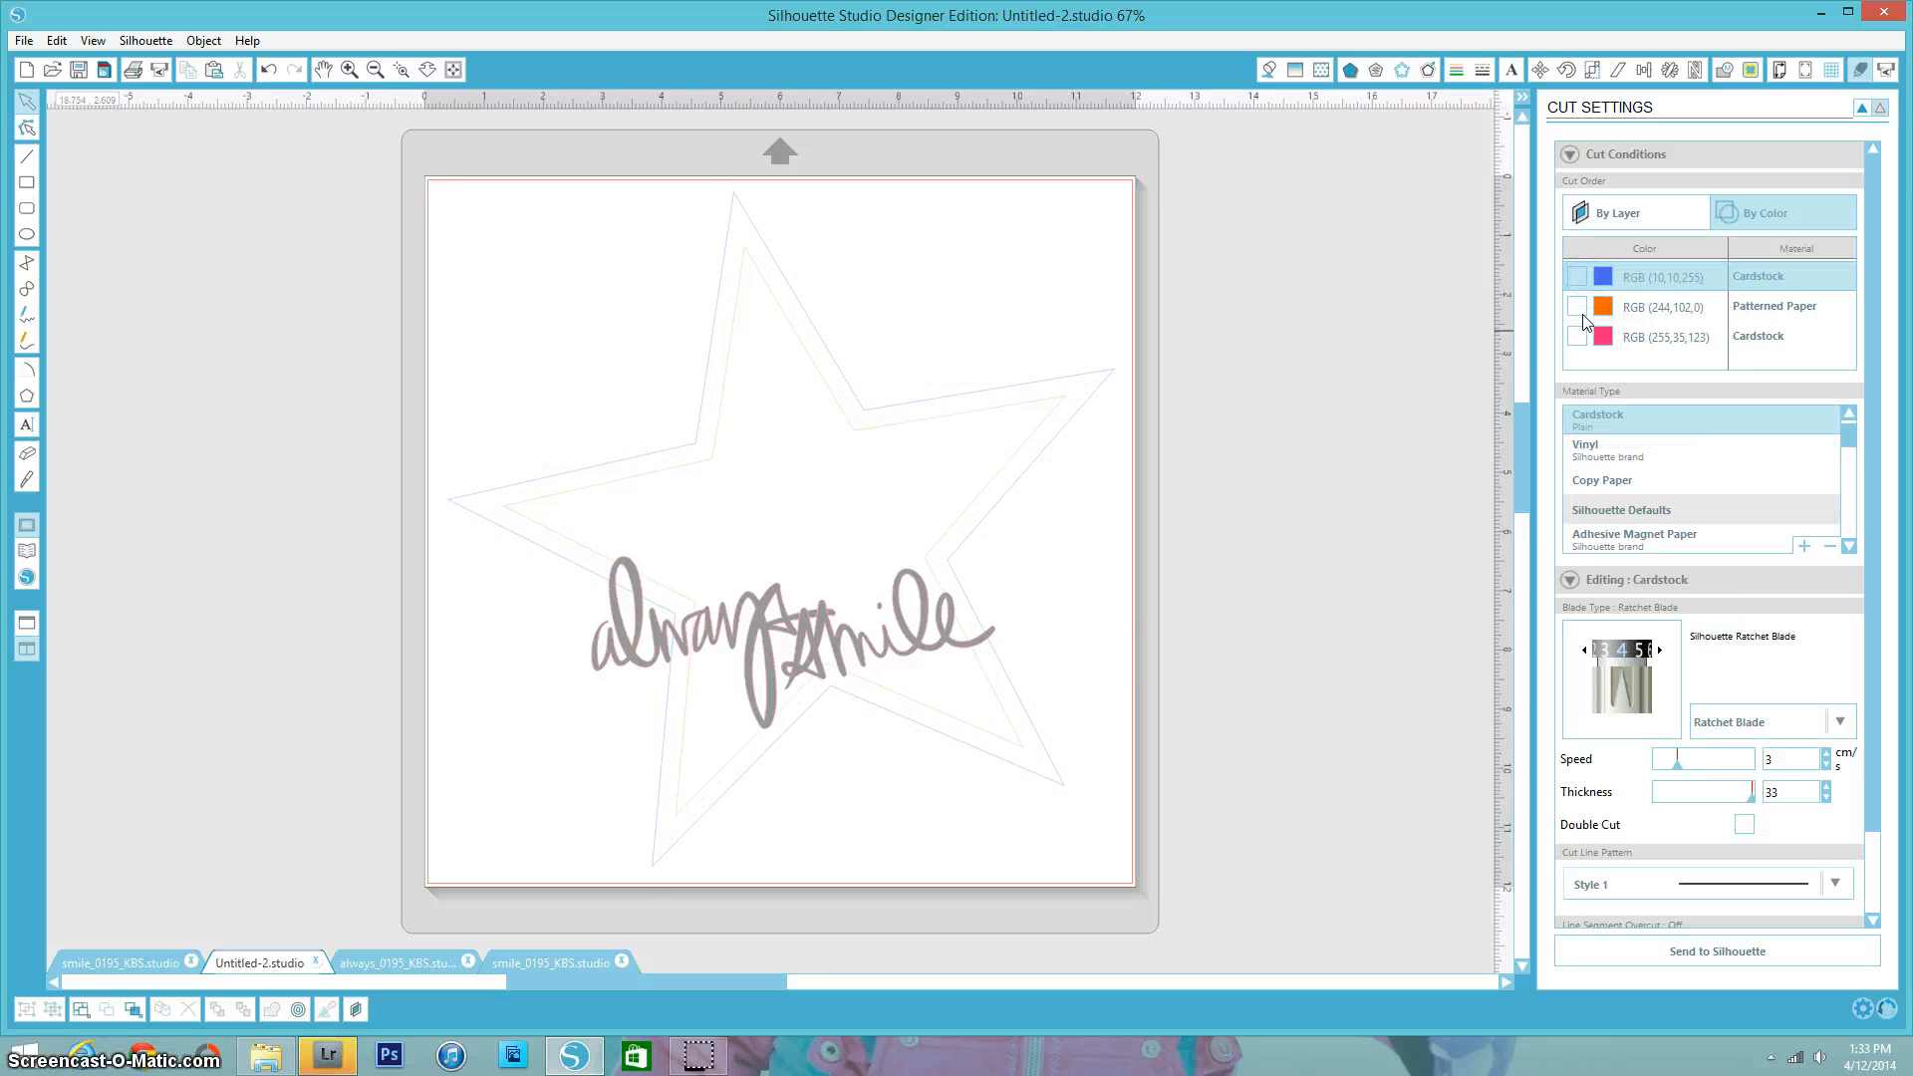
{"action": "left_click", "coordinate": [1583, 313]}
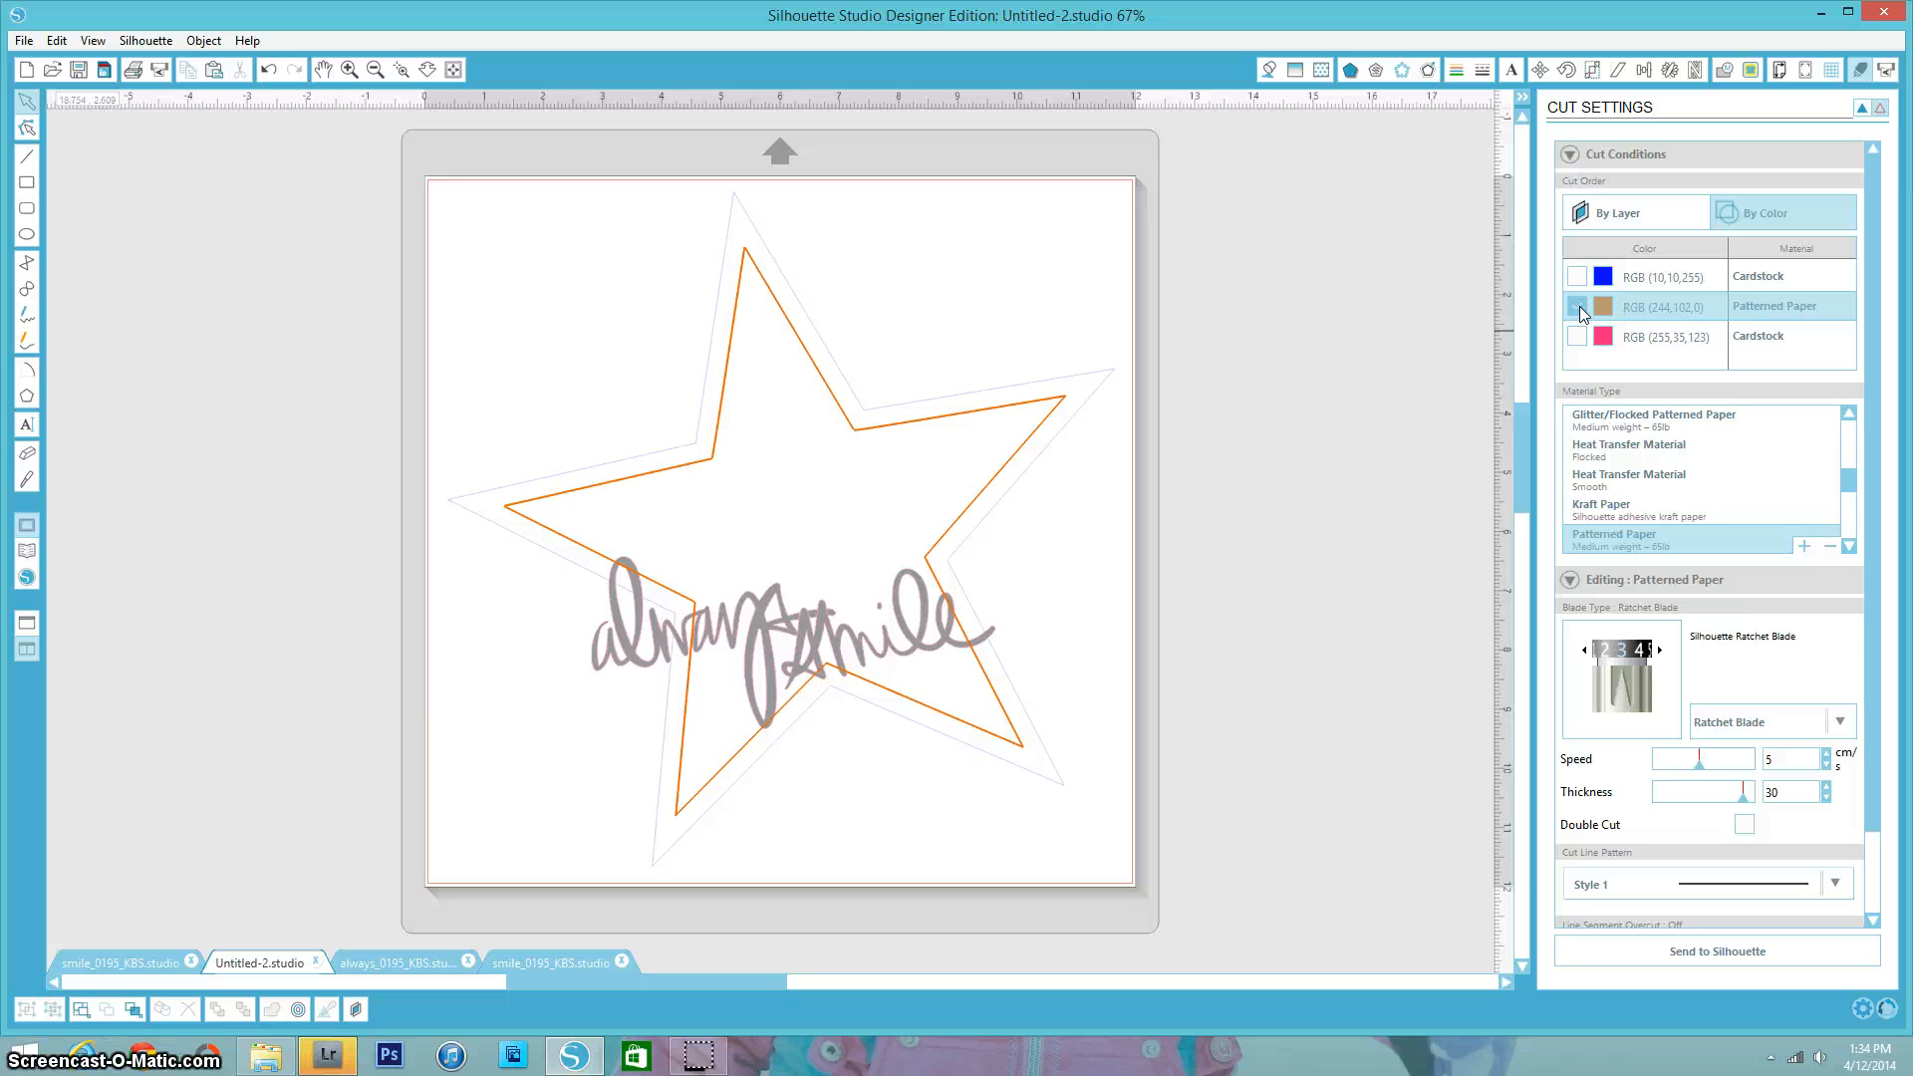
{"action": "left_click", "coordinate": [1578, 308]}
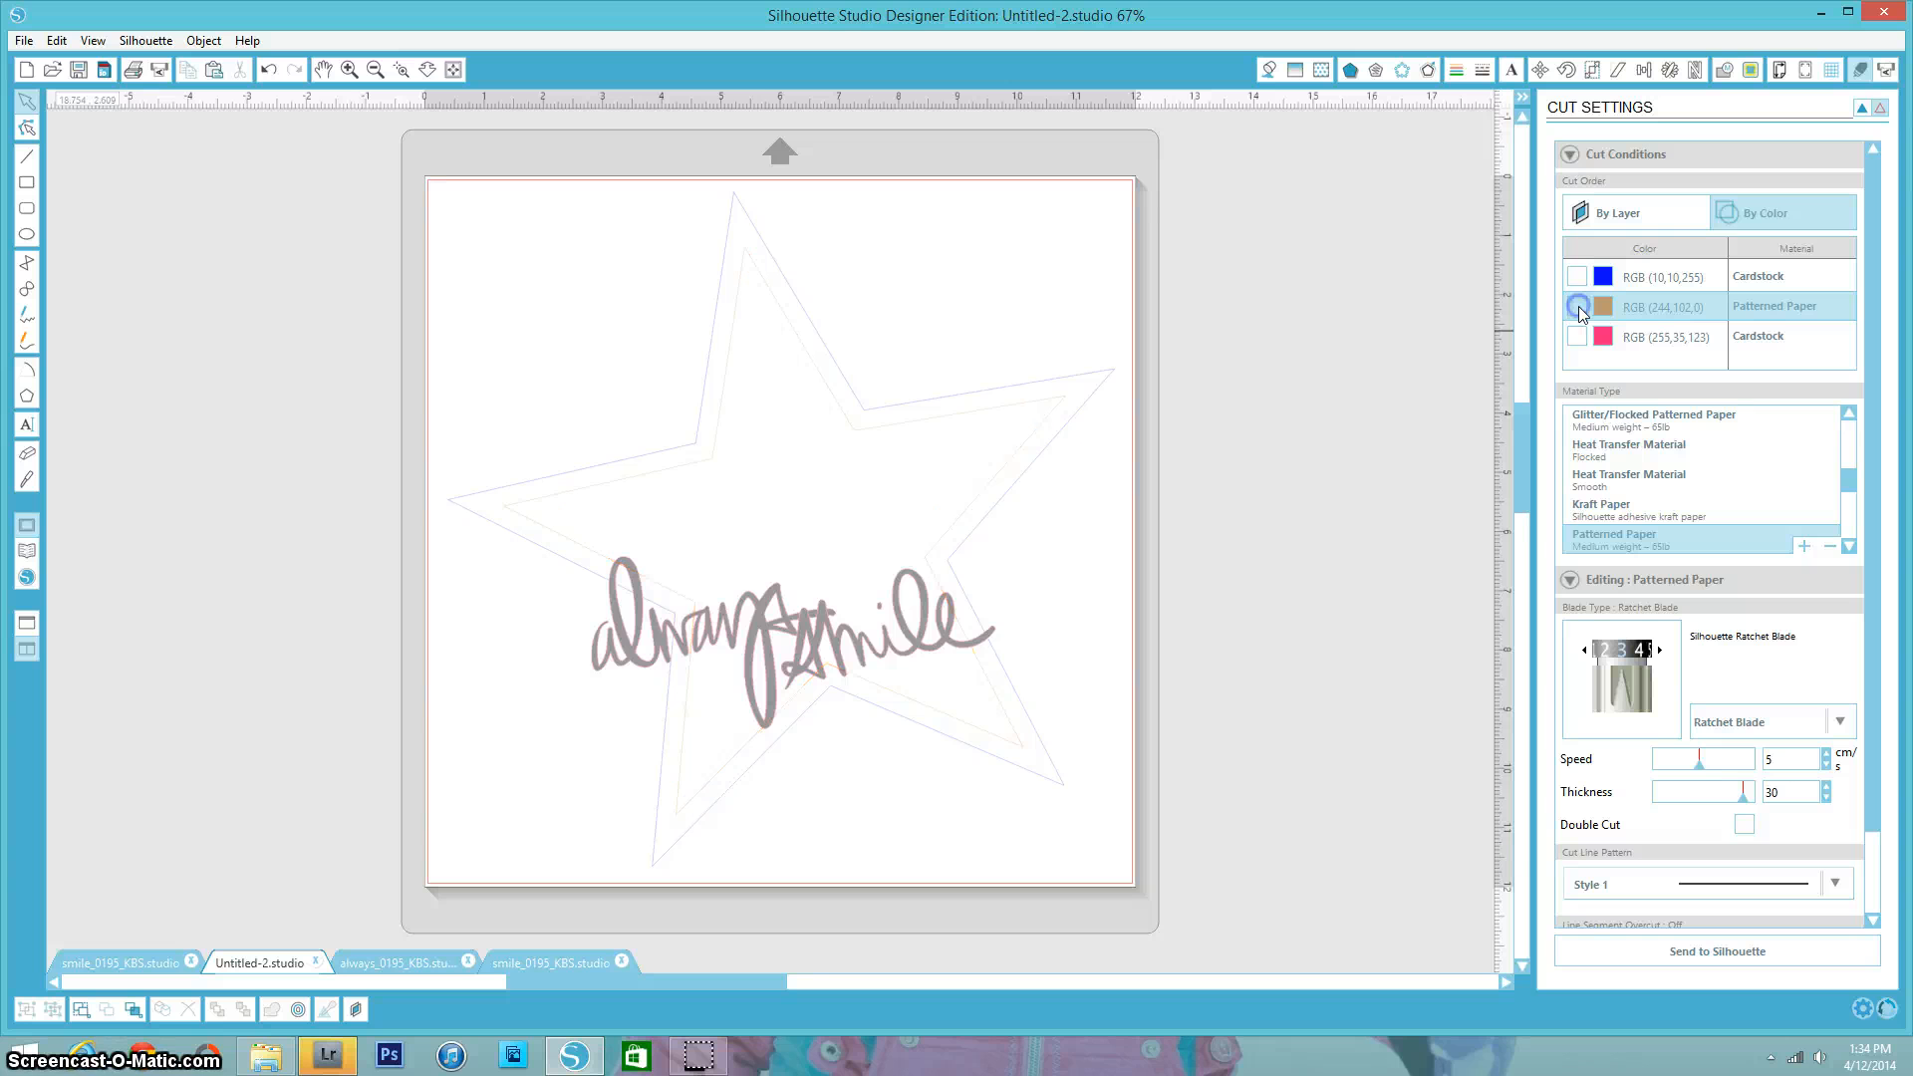